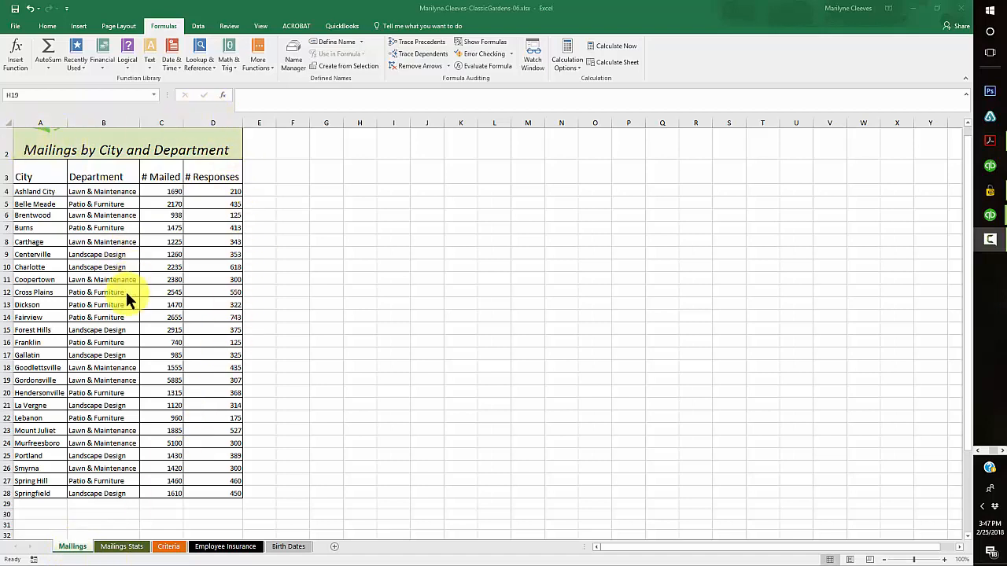
# Look over the Mailings, Mailings Stats, Criteria and Employee Insurance sheets, ending back on Mailings.
pyautogui.scroll(1, 134, 332)
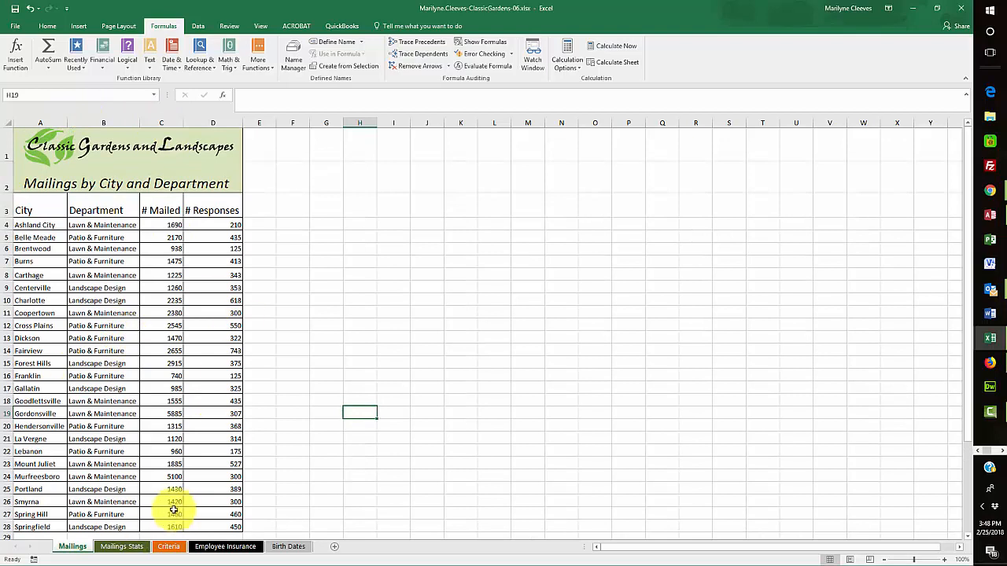
pyautogui.click(122, 547)
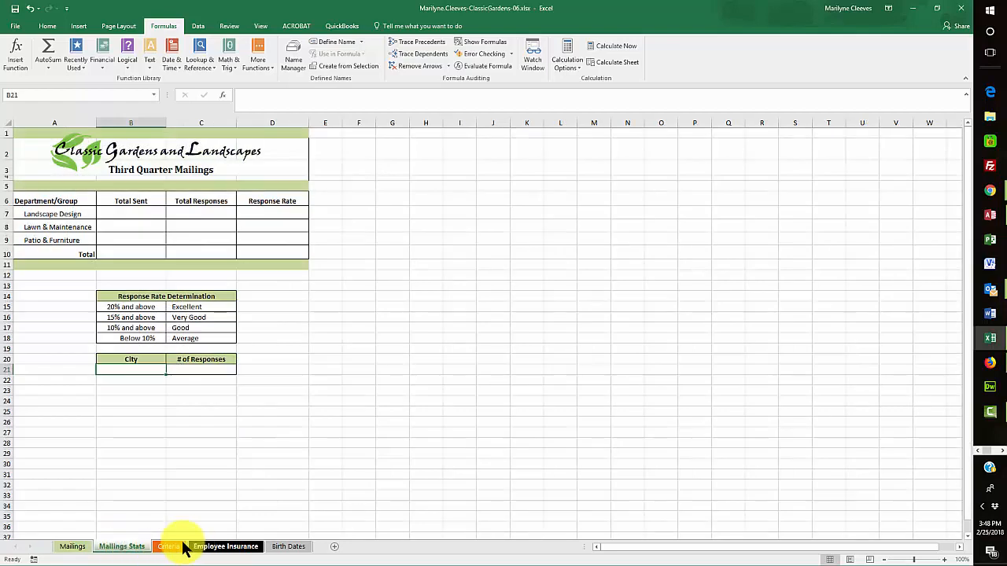
pyautogui.click(168, 547)
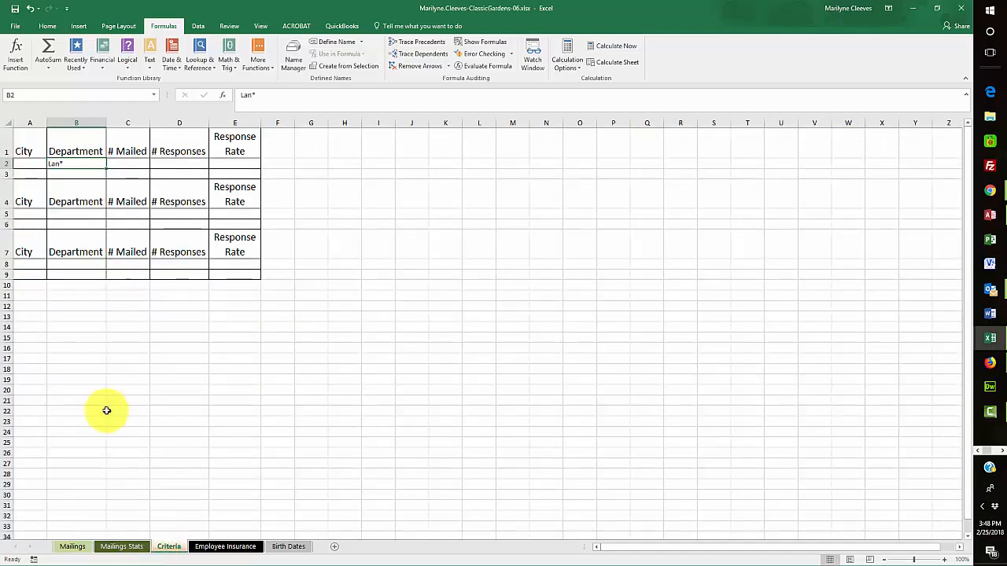
pyautogui.click(221, 548)
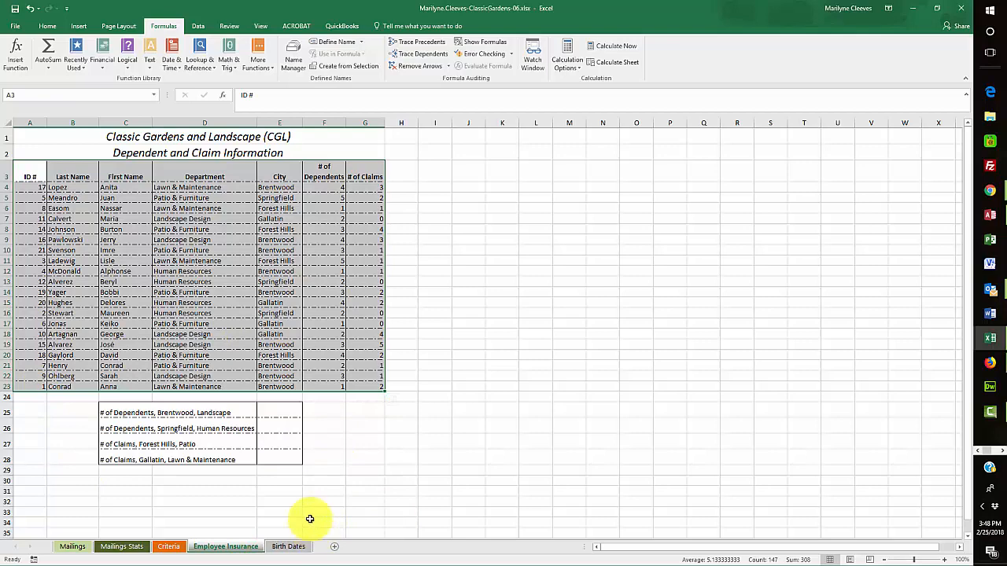
pyautogui.click(69, 549)
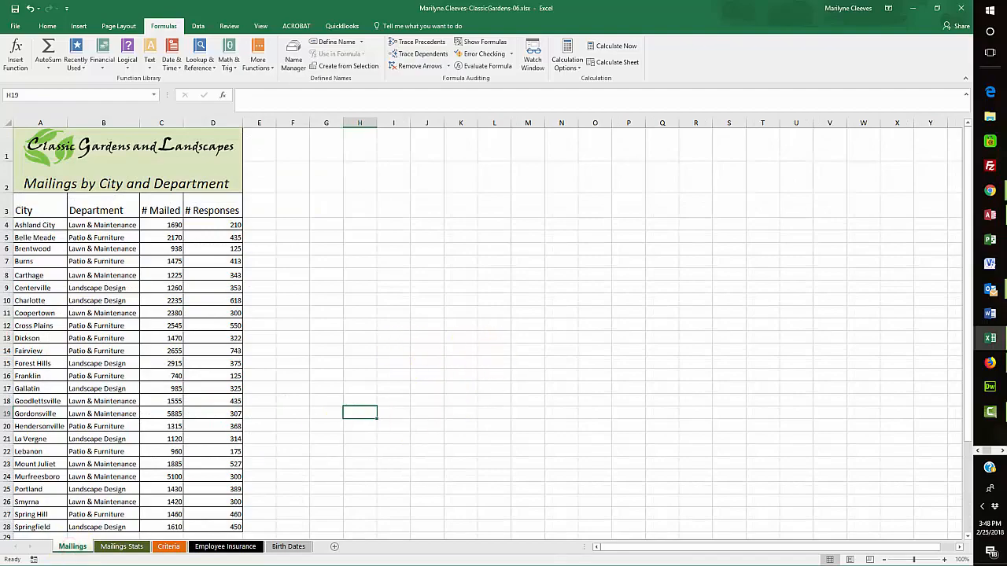
# Switch to the Acrobat project instructions and highlight step 2a about naming cells A3:D28 as Responses.
pyautogui.moveTo(0, 6); pyautogui.dragTo(595, 14)
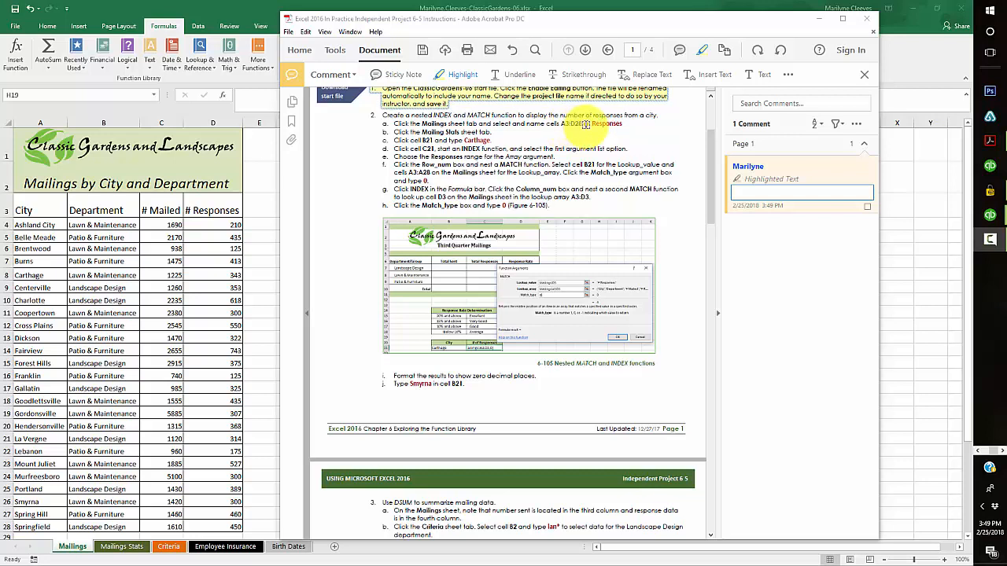
pyautogui.moveTo(394, 123); pyautogui.dragTo(622, 119)
pyautogui.moveTo(601, 22); pyautogui.dragTo(0, 118)
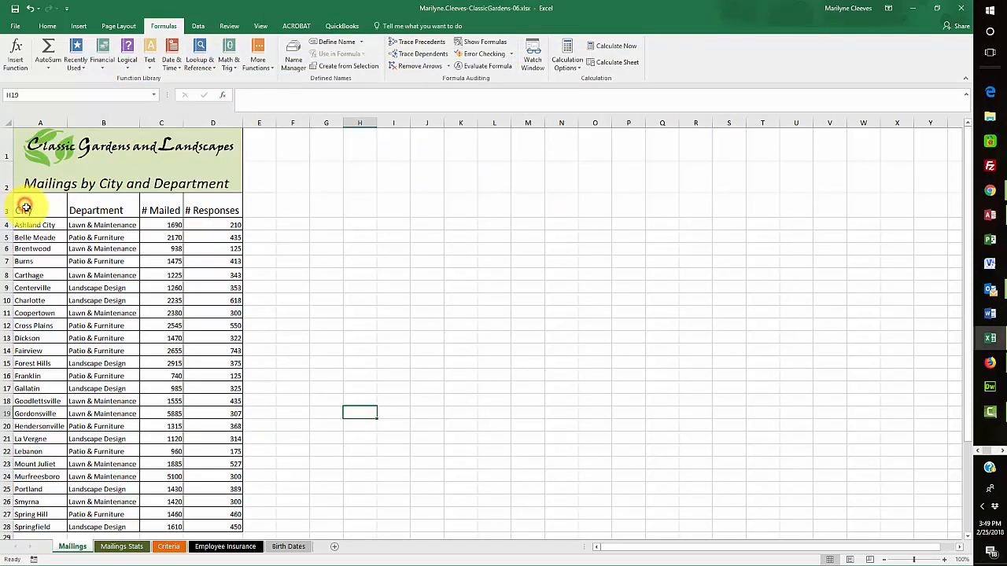
# Back in Excel, define the name Responses with workbook scope for cells A3:D28 on the Mailings sheet.
pyautogui.moveTo(24, 206); pyautogui.dragTo(207, 528)
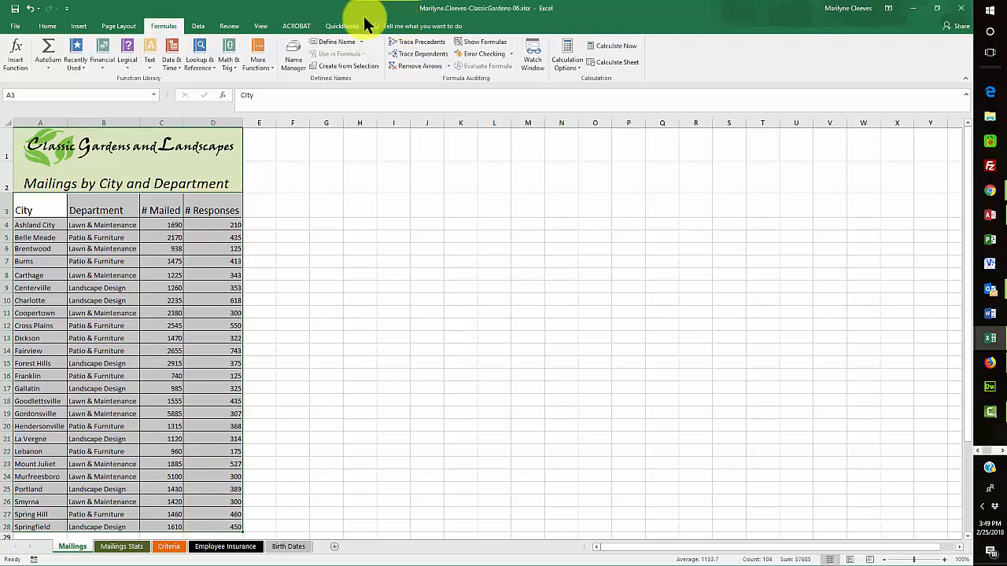
pyautogui.click(337, 42)
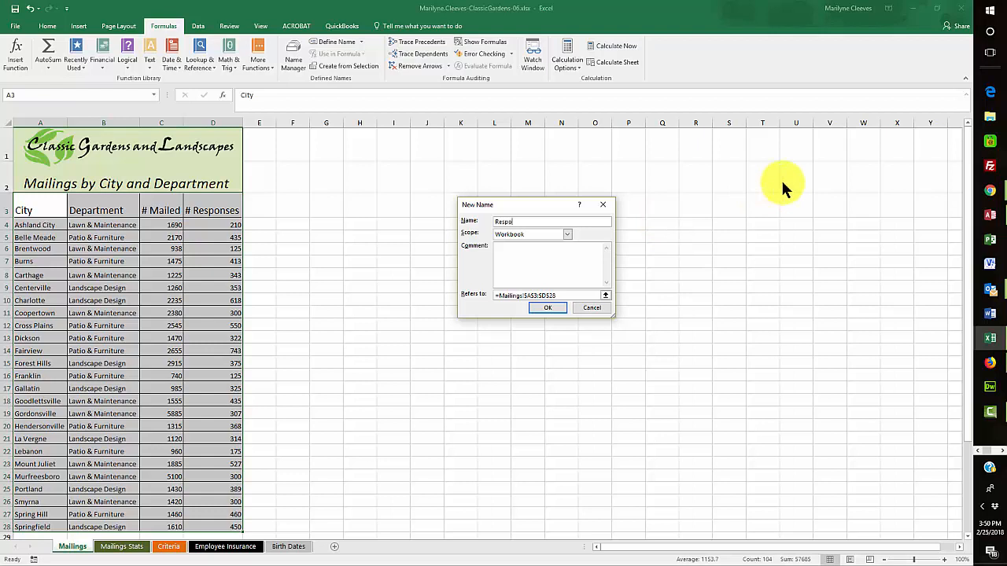
pyautogui.click(549, 308)
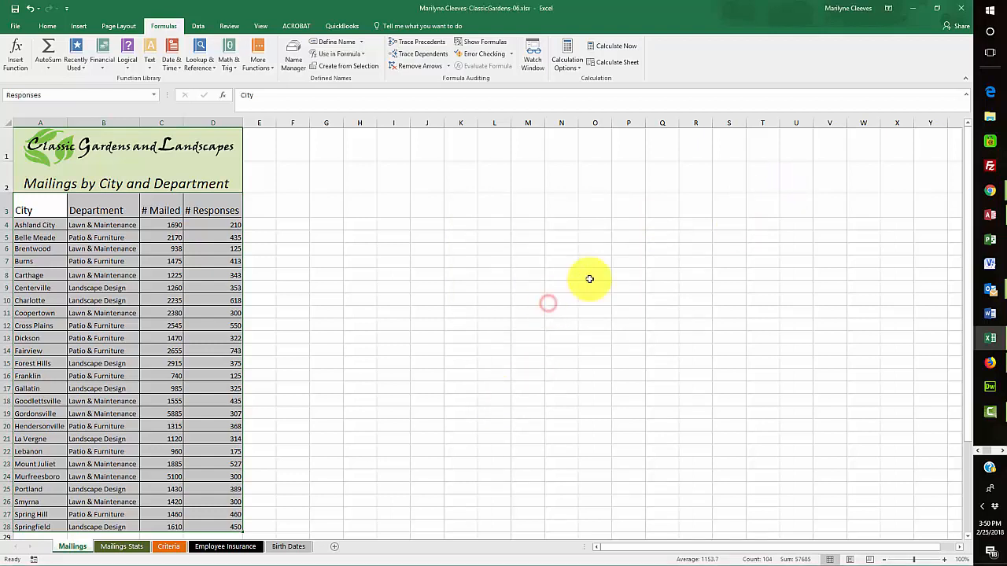
# On the Mailings Stats sheet, consult the project instructions and enter Carthage as the city in cell B21.
pyautogui.click(125, 546)
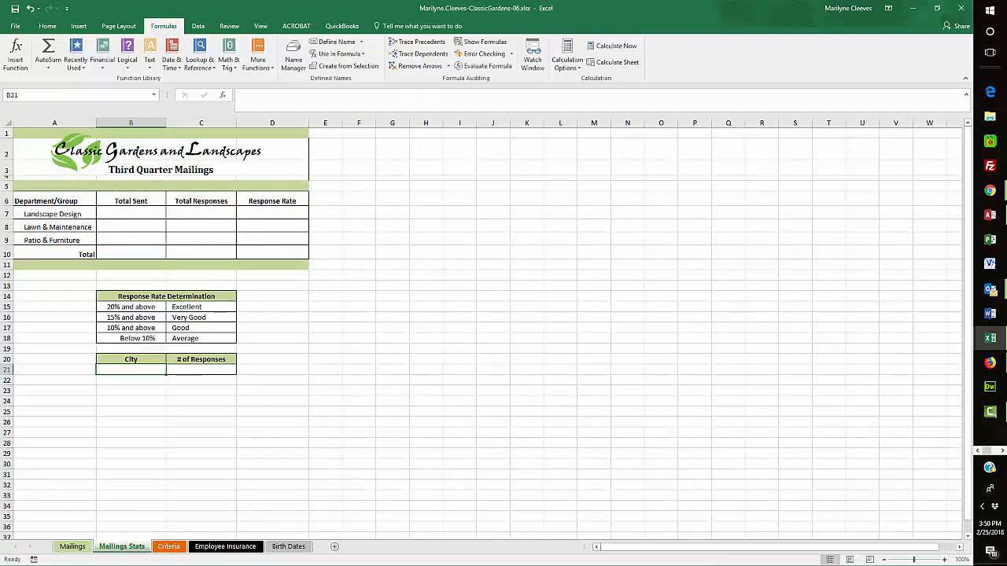
pyautogui.moveTo(0, 30); pyautogui.dragTo(687, 16)
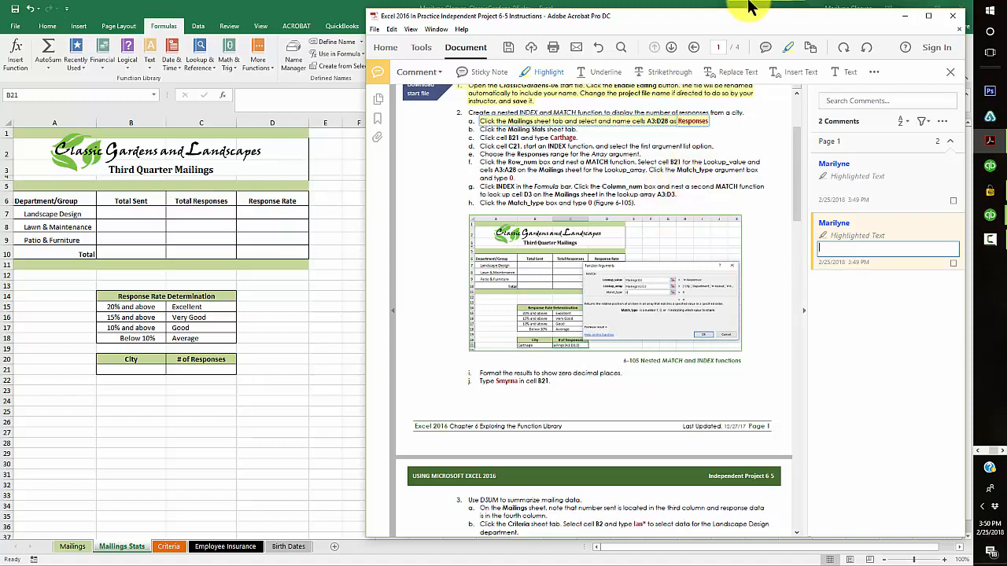
pyautogui.moveTo(744, 17); pyautogui.dragTo(0, 38)
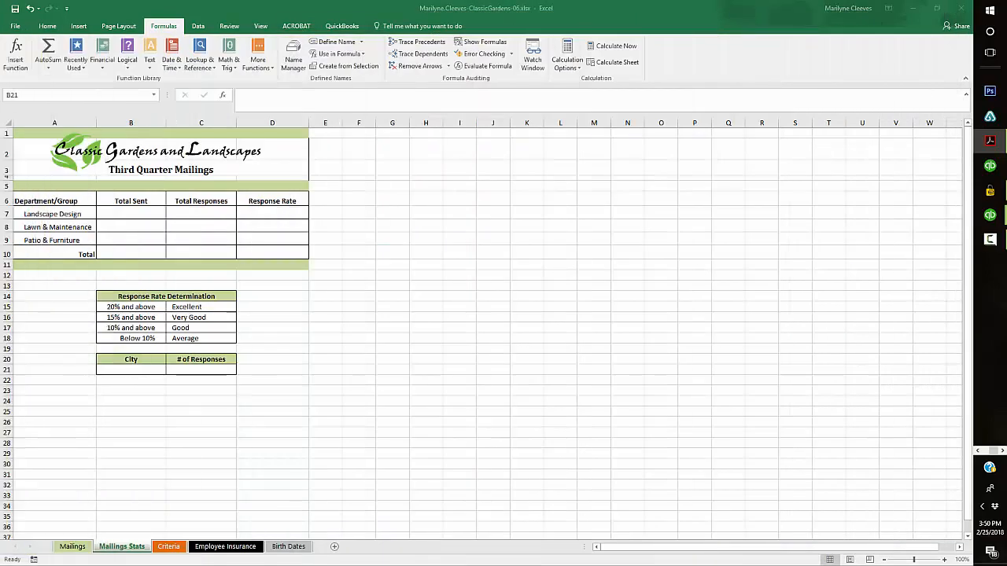
pyautogui.click(130, 370)
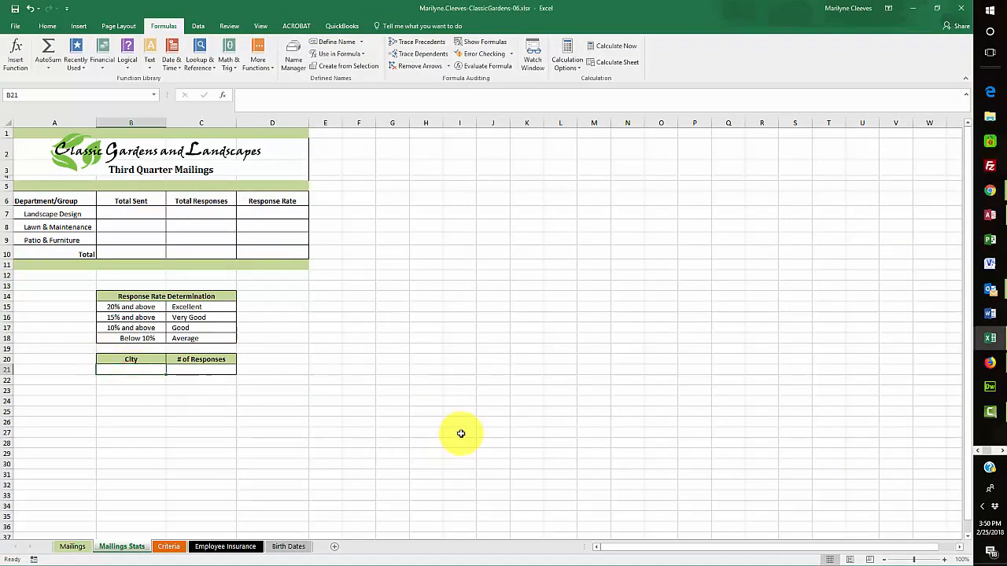
pyautogui.write('Carthage')
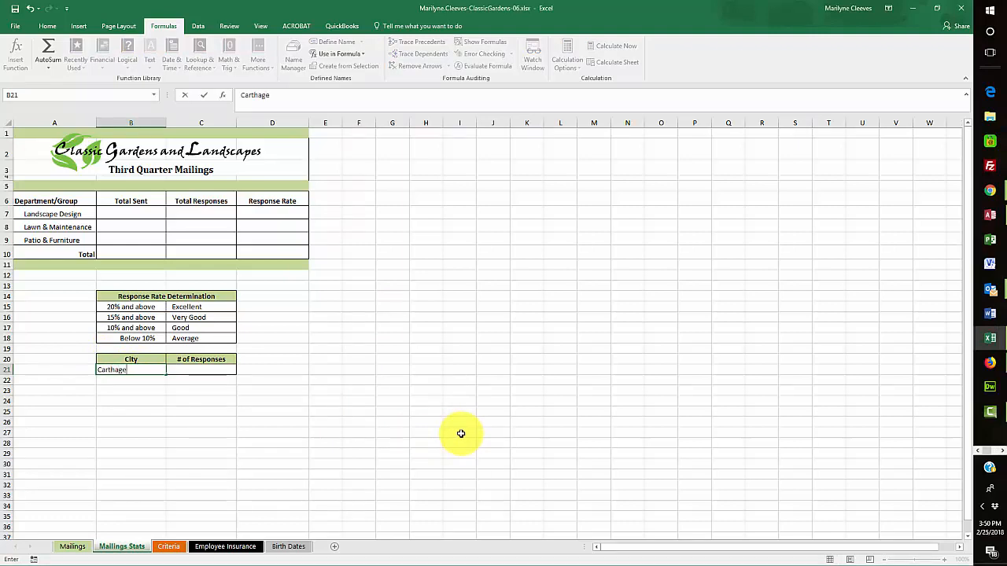
pyautogui.press('Tab')
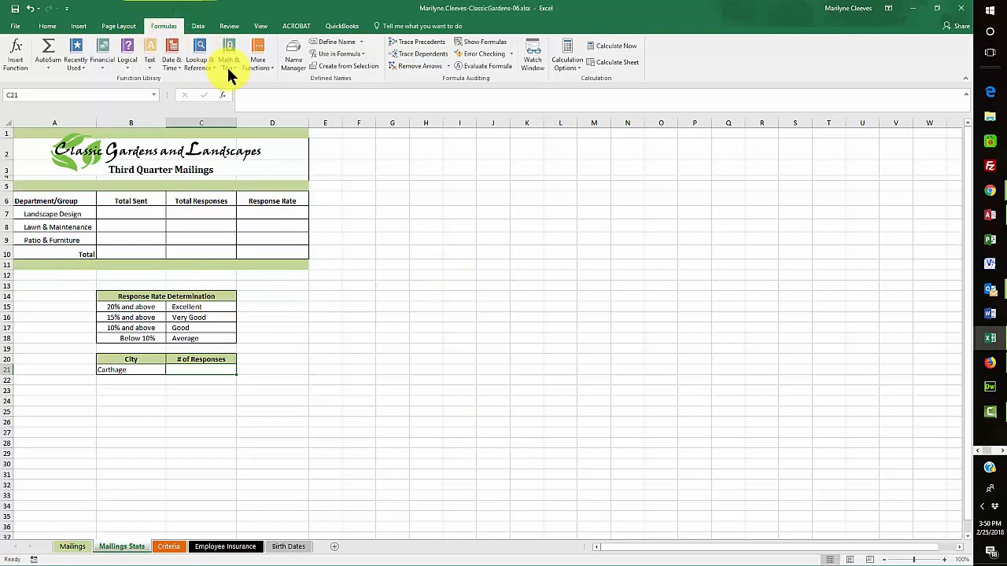
# Start an INDEX function in C21 with the array,row_num,column_num argument list and set its Array to the named range Responses.
pyautogui.click(199, 63)
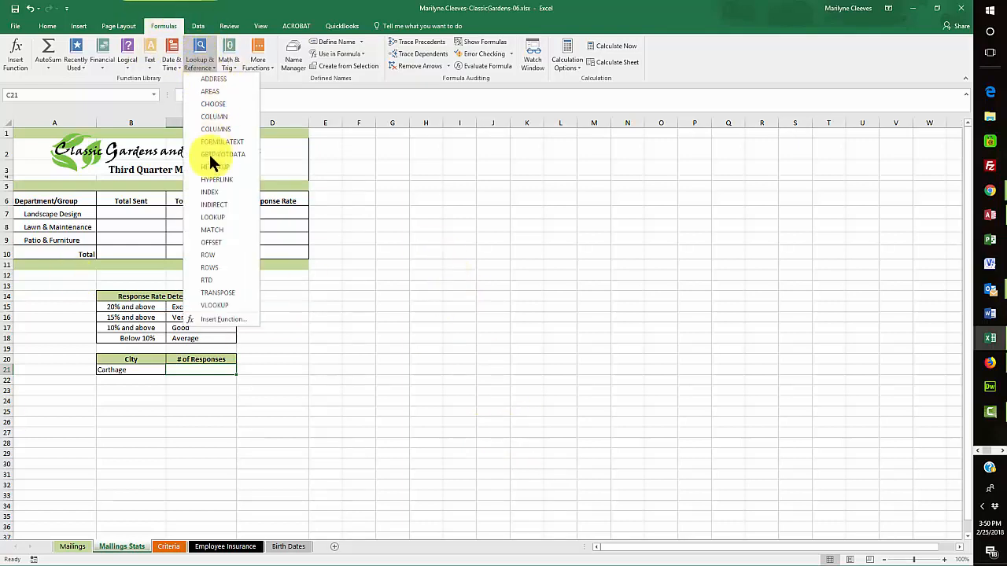
pyautogui.click(214, 192)
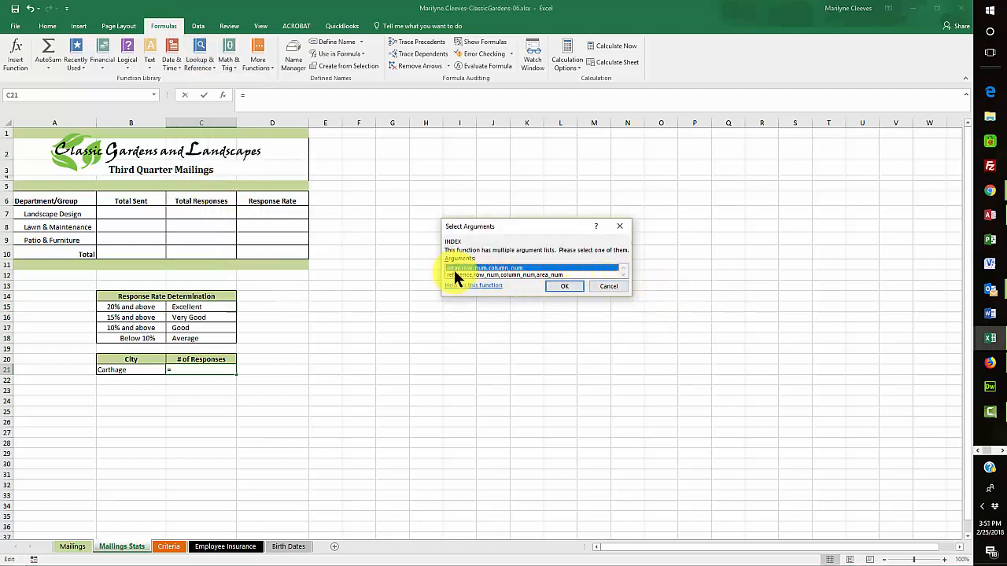
pyautogui.click(565, 288)
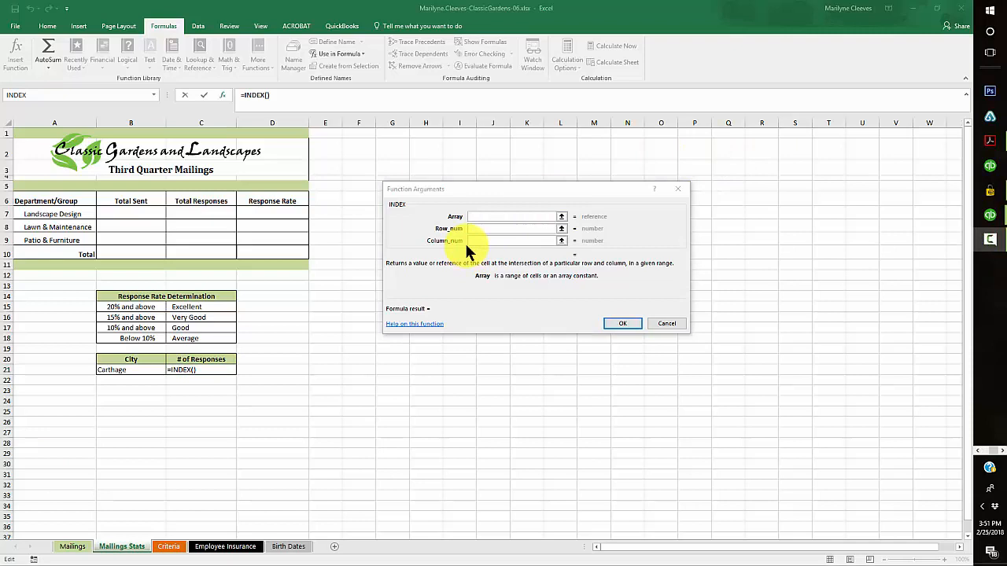
pyautogui.click(479, 217)
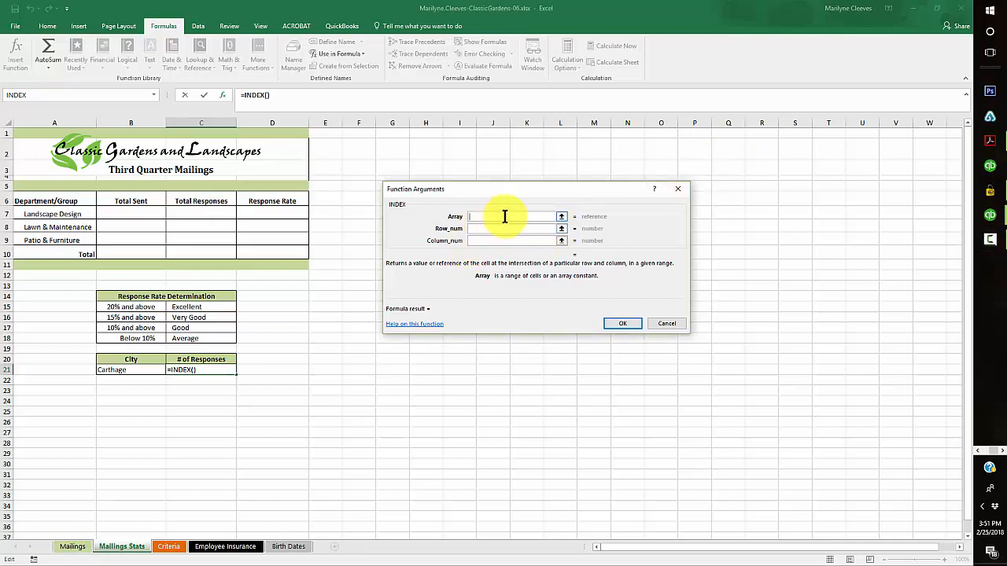
pyautogui.press('F3')
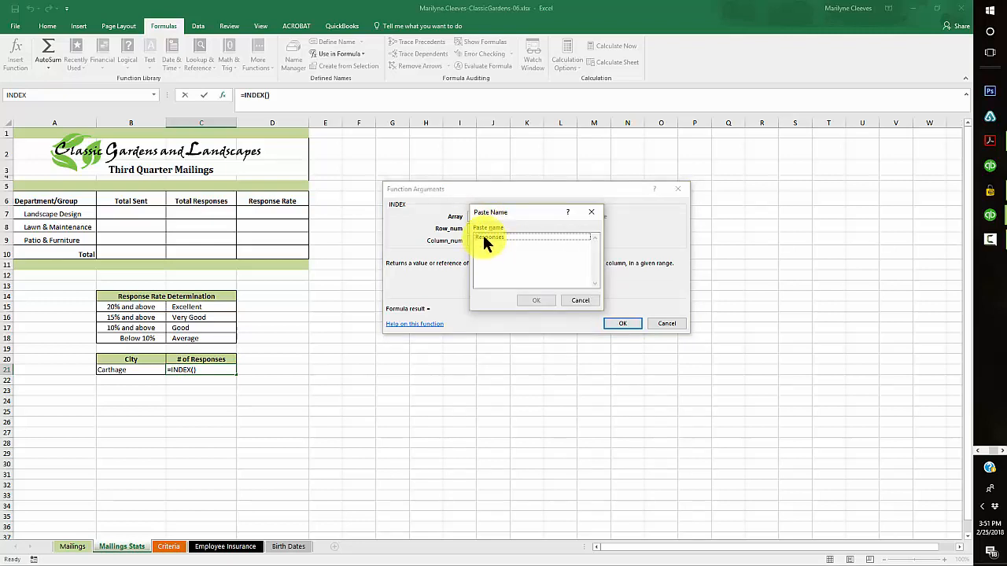
pyautogui.click(483, 236)
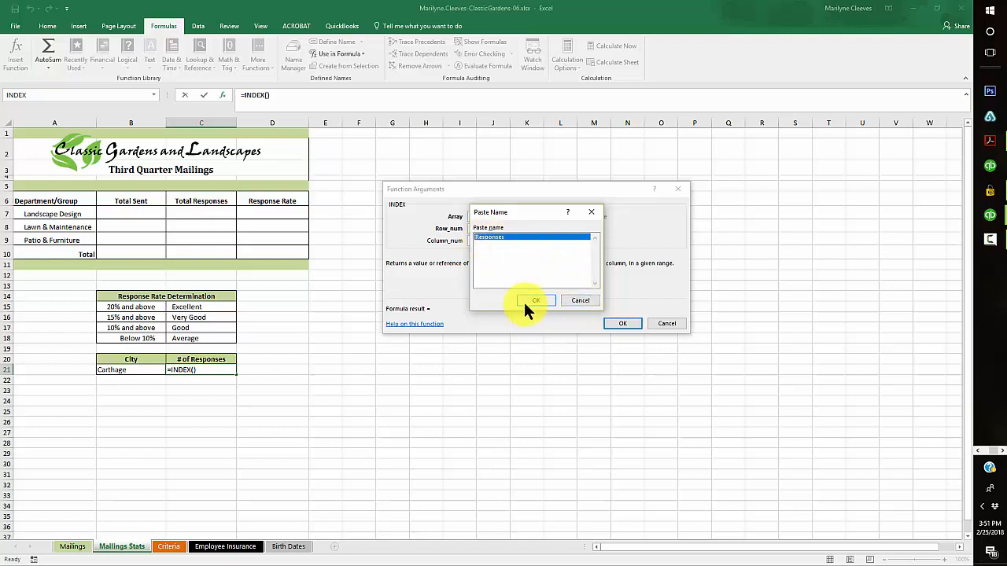
pyautogui.click(532, 301)
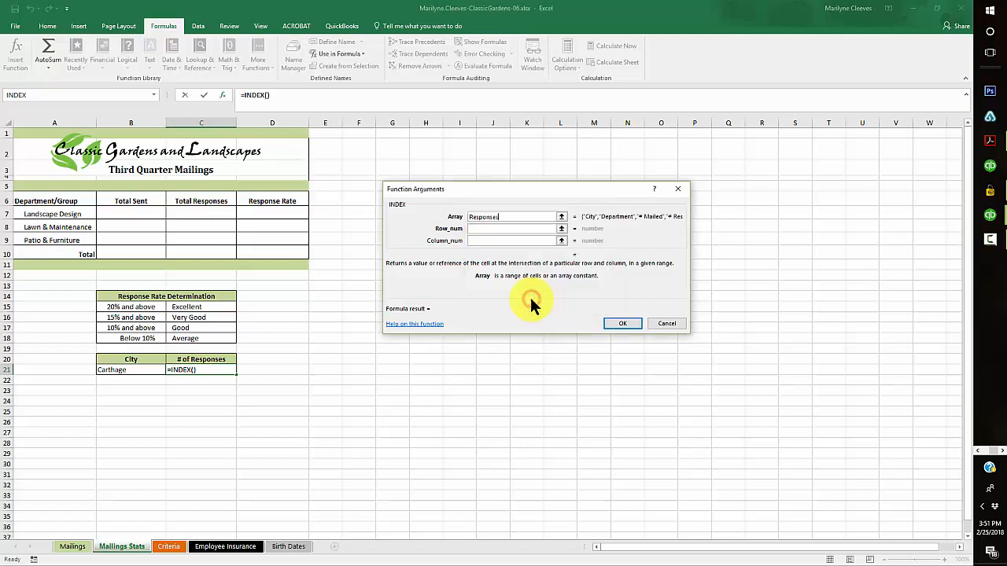
# Nest a MATCH function in the Row_num argument with lookup value B21, lookup array Mailings!A3:A28 and match type 0.
pyautogui.click(473, 228)
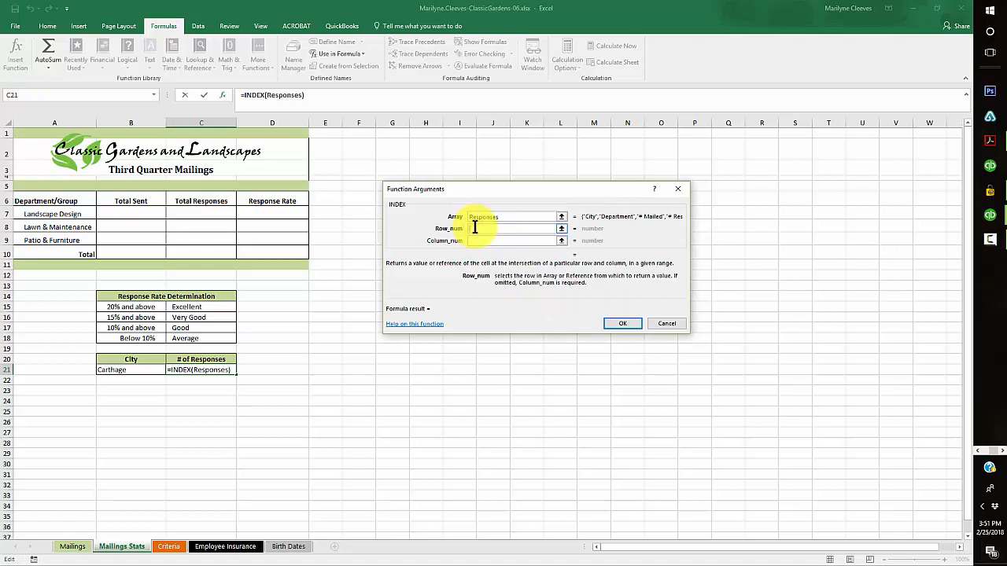
pyautogui.click(153, 95)
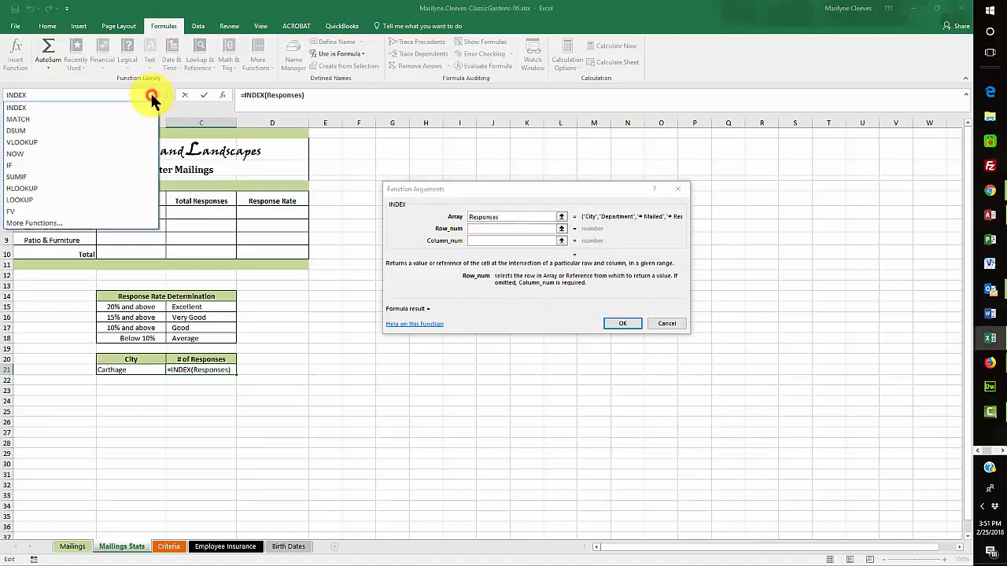
pyautogui.click(18, 120)
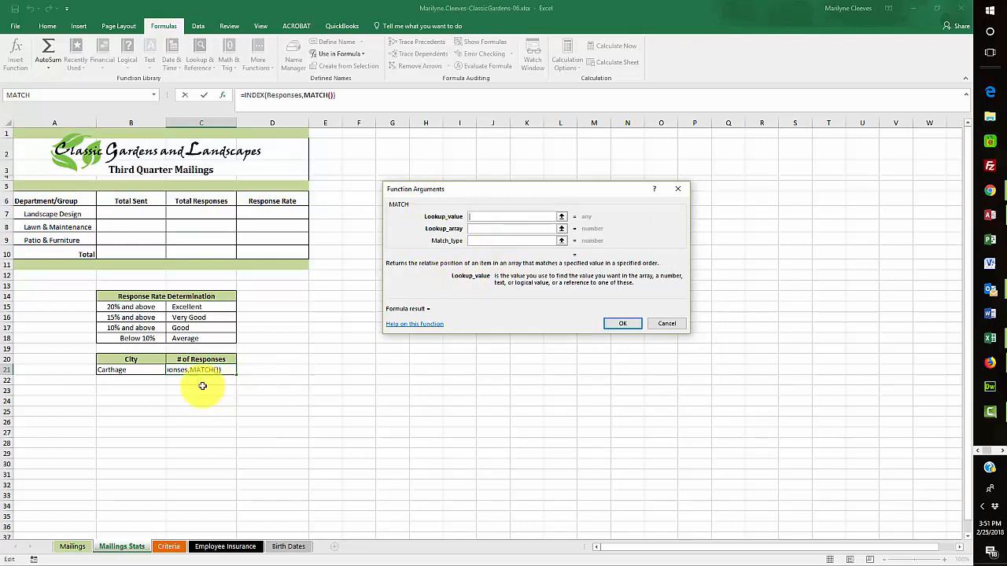
pyautogui.click(122, 371)
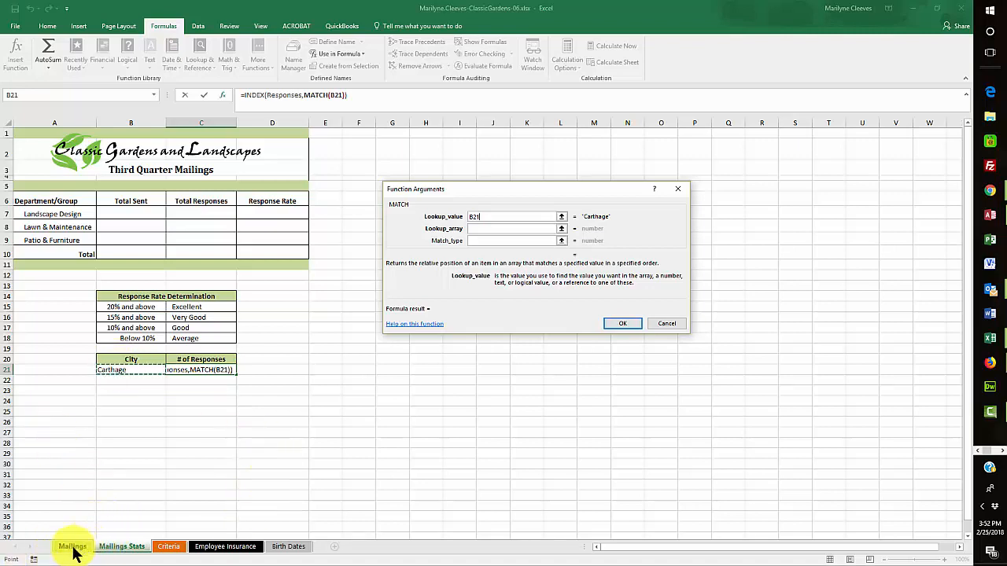
pyautogui.click(473, 231)
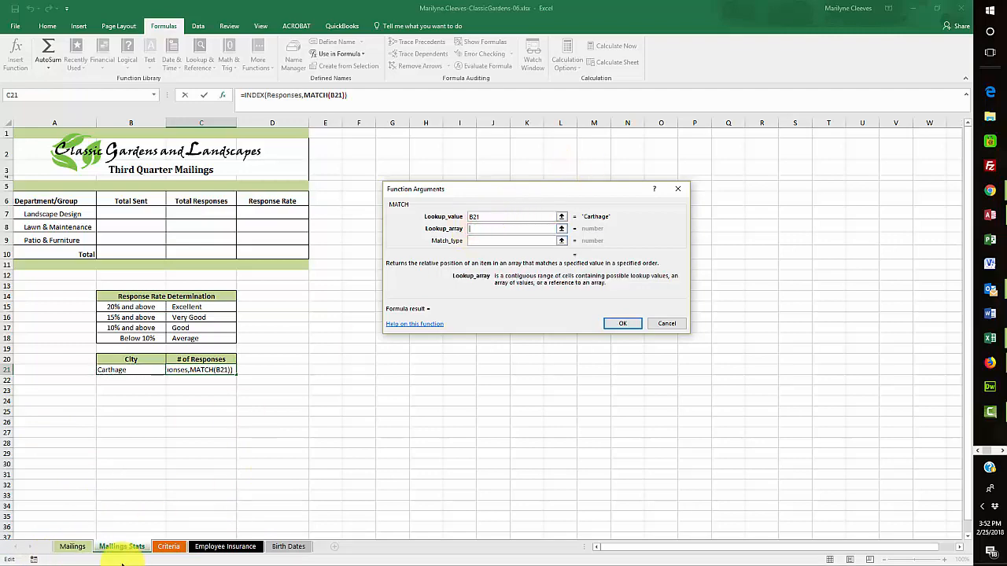
pyautogui.click(74, 547)
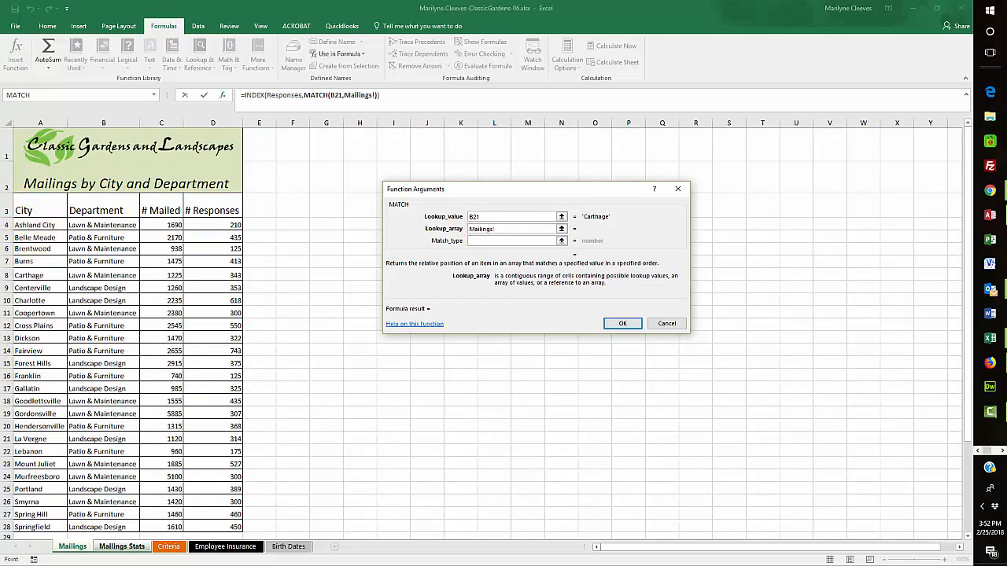
pyautogui.moveTo(39, 210); pyautogui.dragTo(34, 527)
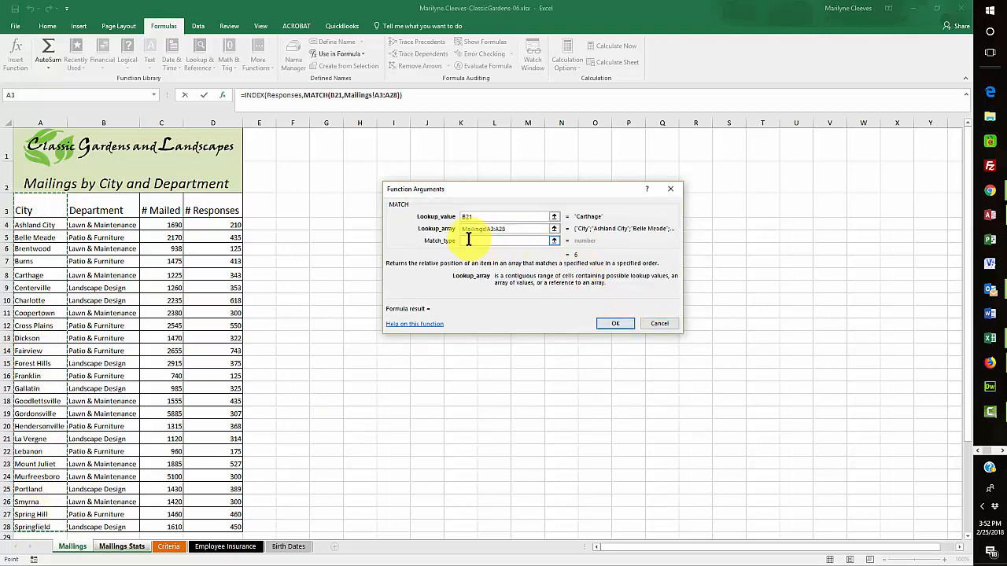
pyautogui.click(469, 240)
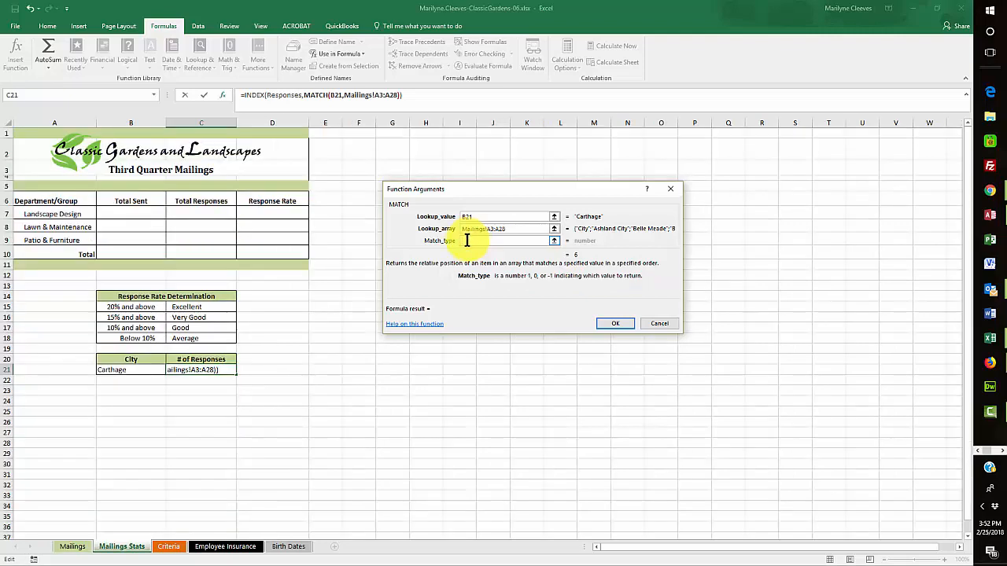
pyautogui.write('0')
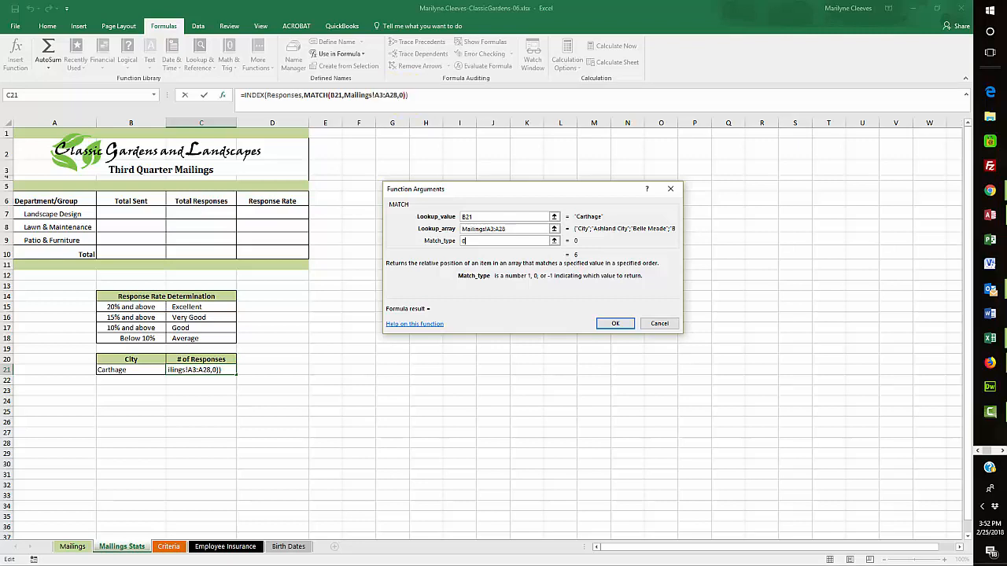
# Check the project instructions in Acrobat, return to Excel's INDEX arguments and nest a second MATCH function as the Column_num argument.
pyautogui.hotkey('alt', 'Tab')
pyautogui.moveTo(0, 63); pyautogui.dragTo(586, 16)
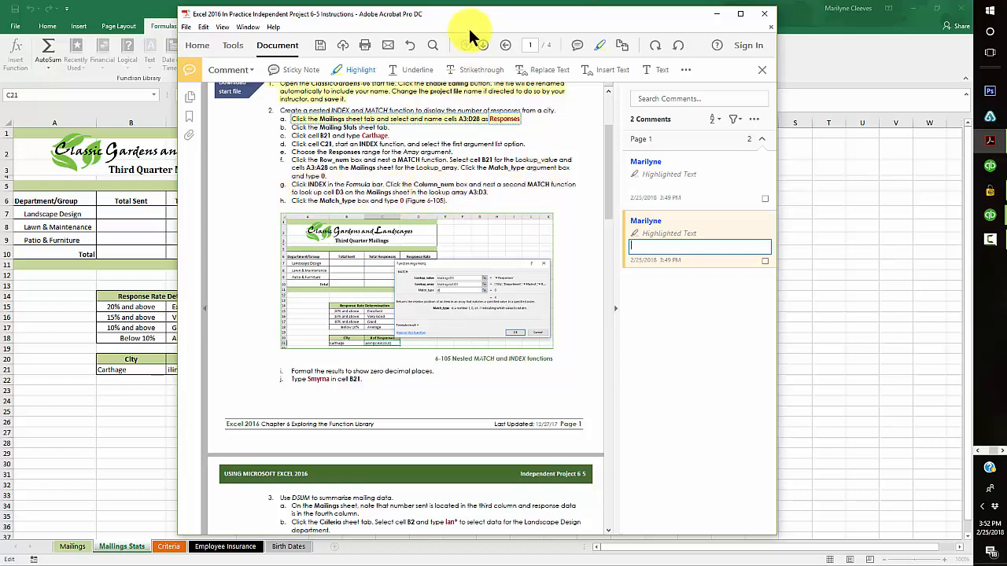
pyautogui.moveTo(486, 21); pyautogui.dragTo(0, 31)
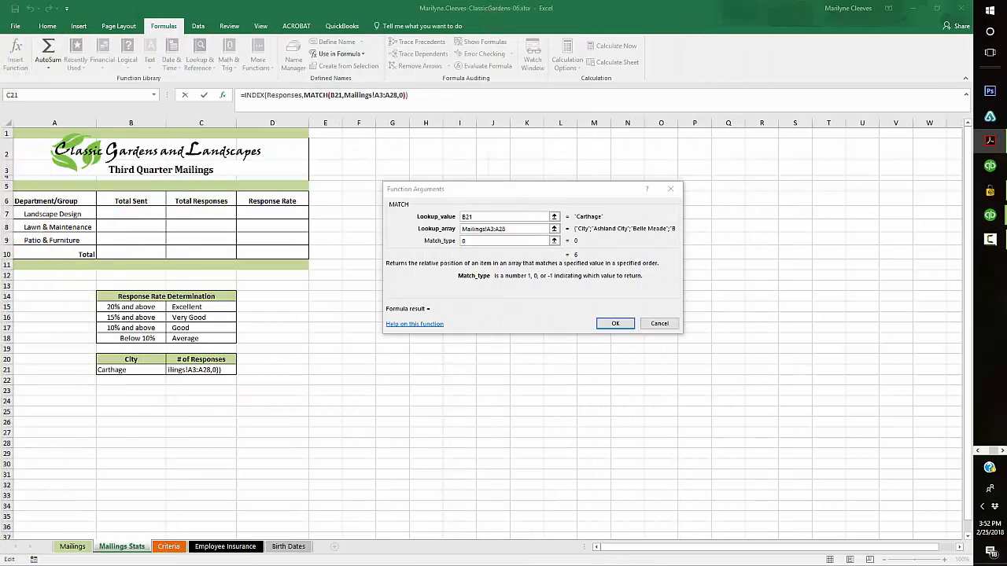
pyautogui.click(406, 95)
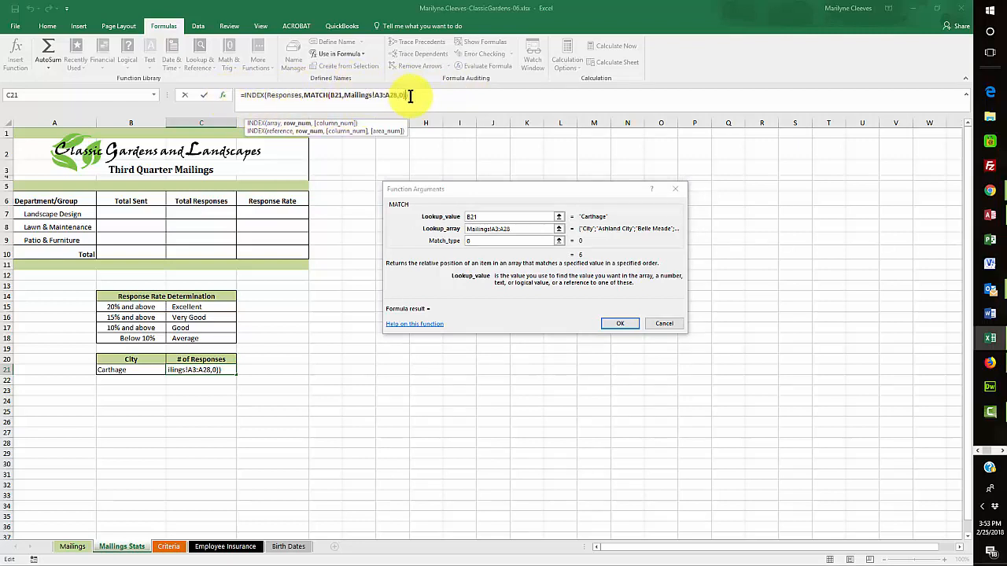
pyautogui.write('),')
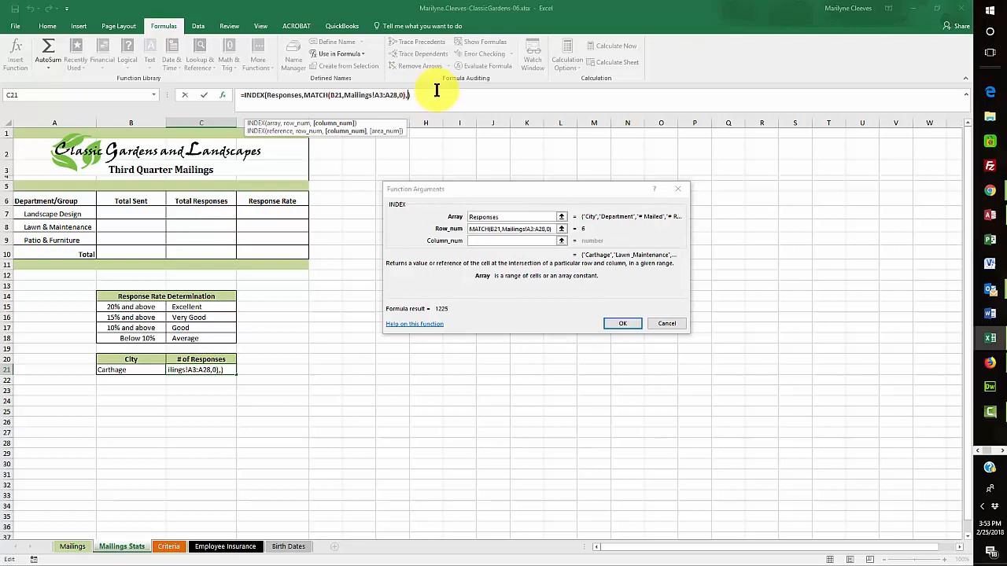
pyautogui.click(134, 95)
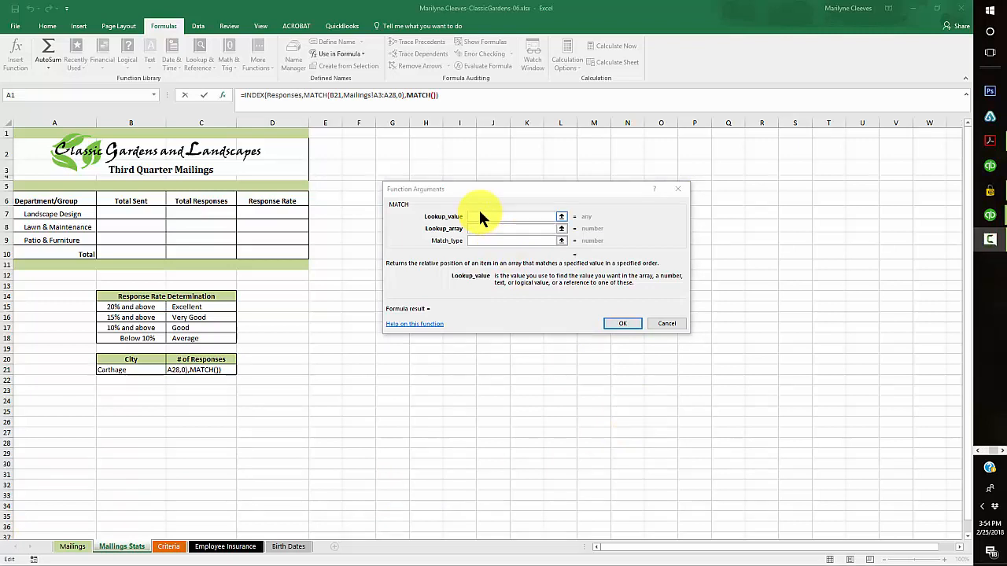
# Set the second MATCH function's lookup value to the # Responses heading, cell D3 on the Mailings sheet.
pyautogui.click(478, 216)
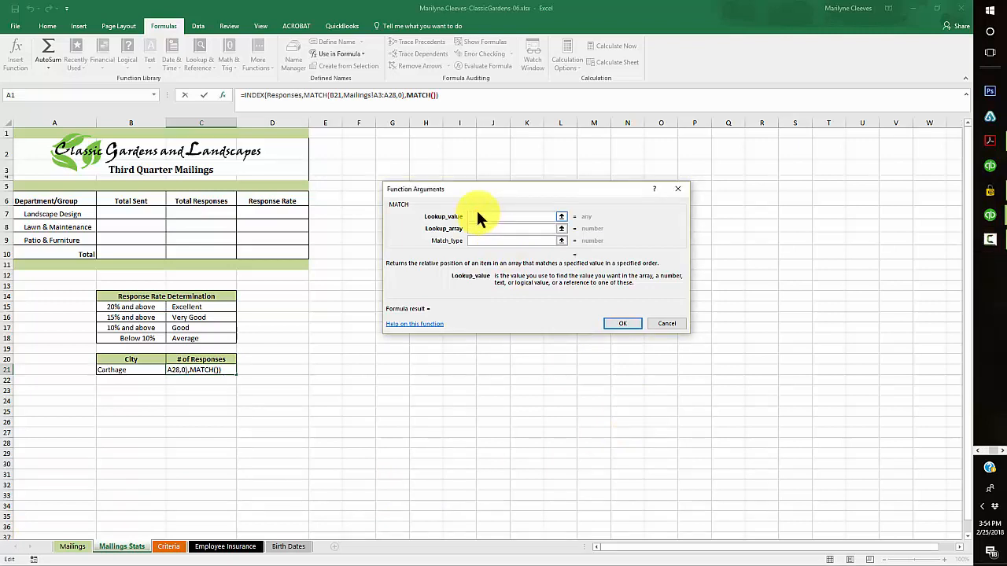
pyautogui.click(74, 547)
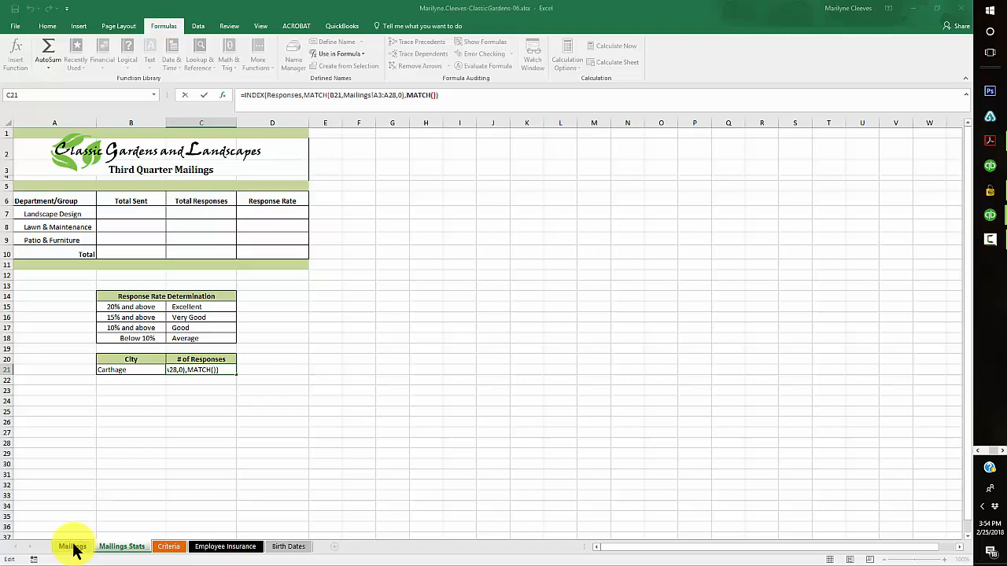
pyautogui.click(74, 547)
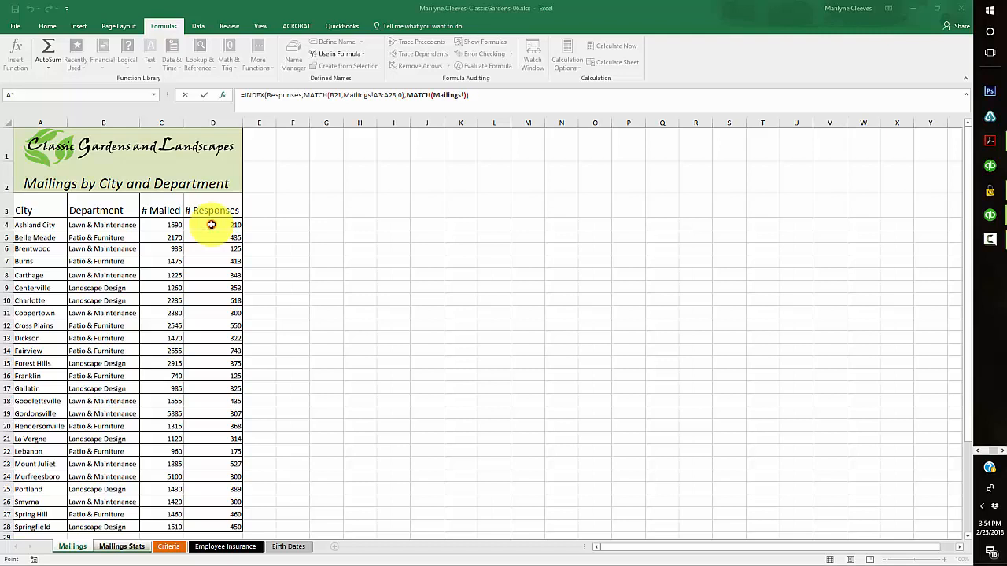
pyautogui.click(211, 225)
pyautogui.press('Return')
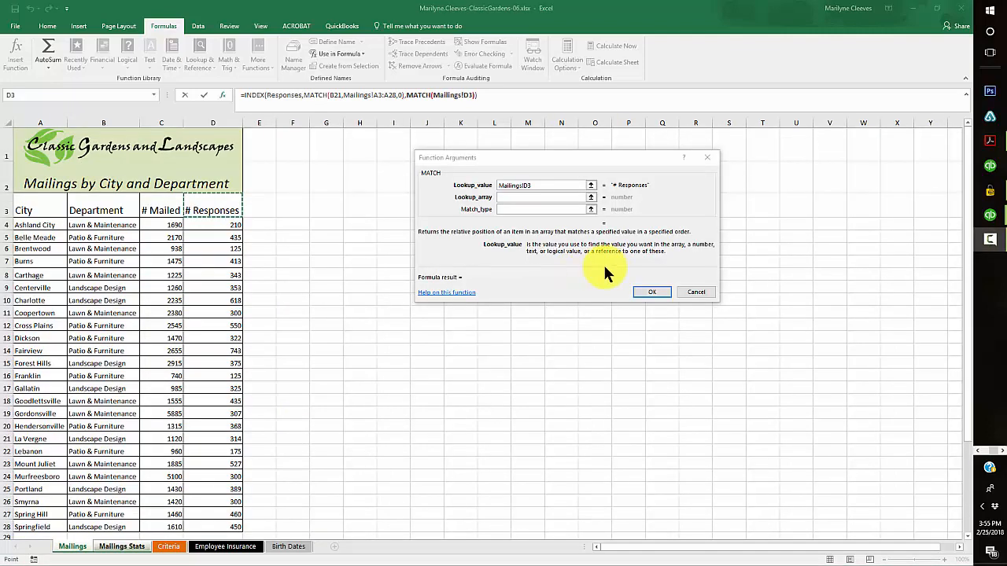
# Give the second MATCH function the lookup array Mailings!A3:D3 and match type 0, and complete the formula in C21.
pyautogui.click(519, 208)
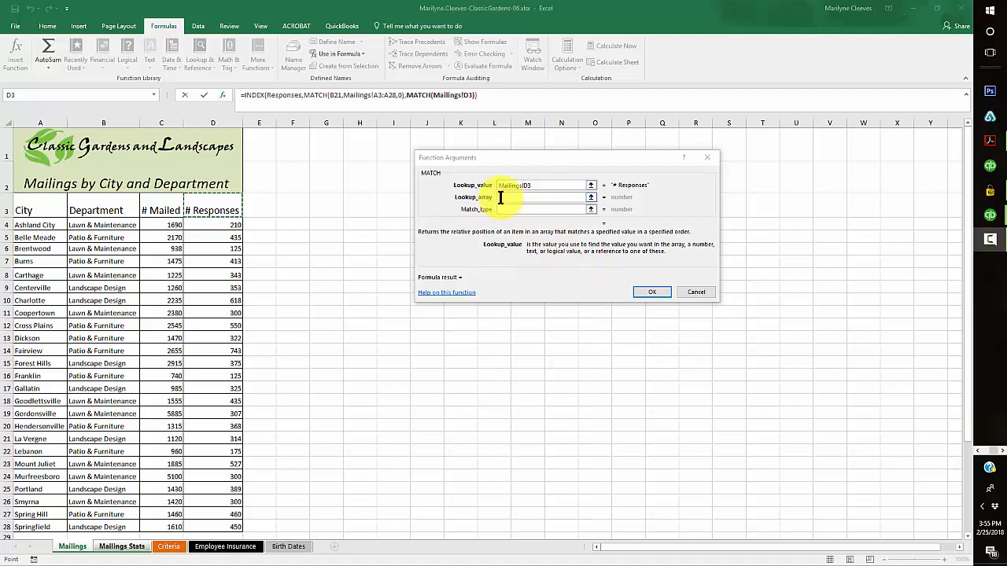
pyautogui.click(500, 197)
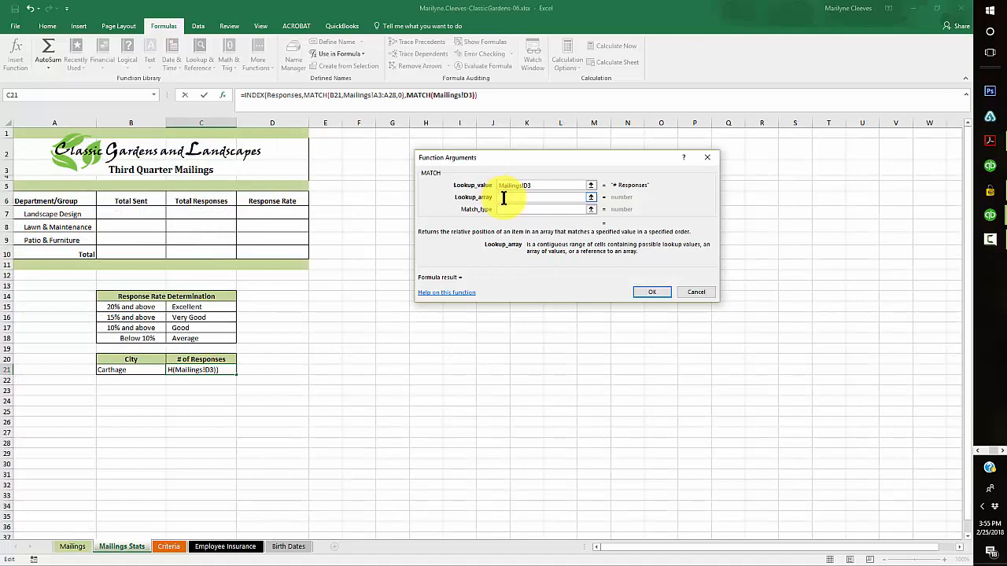
pyautogui.click(67, 553)
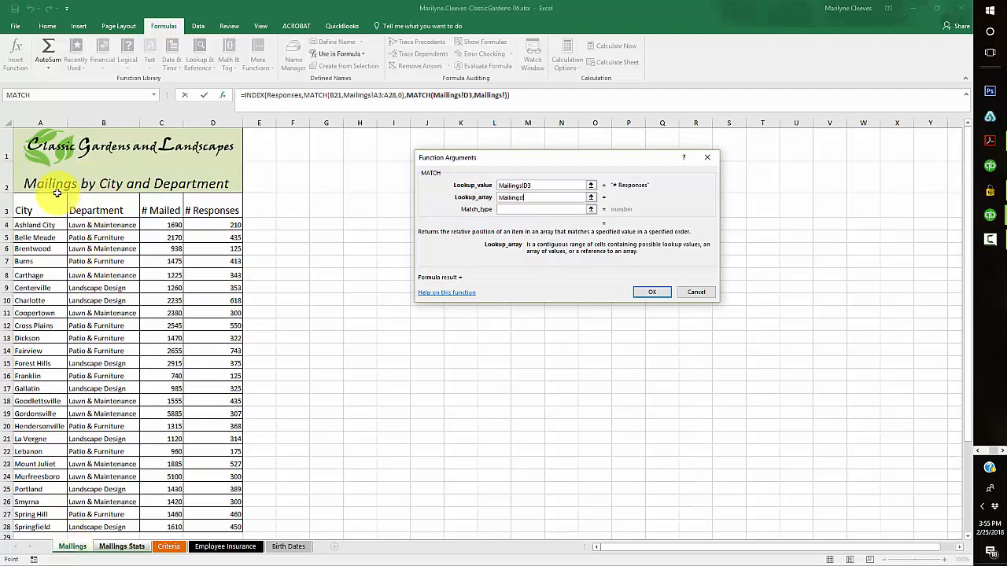
pyautogui.click(33, 205)
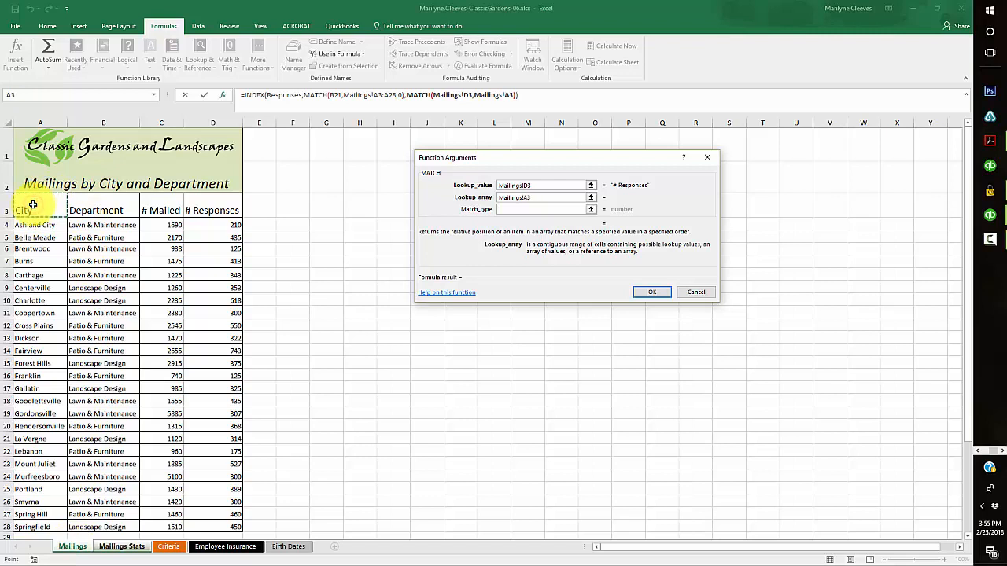
pyautogui.moveTo(33, 205); pyautogui.dragTo(211, 206)
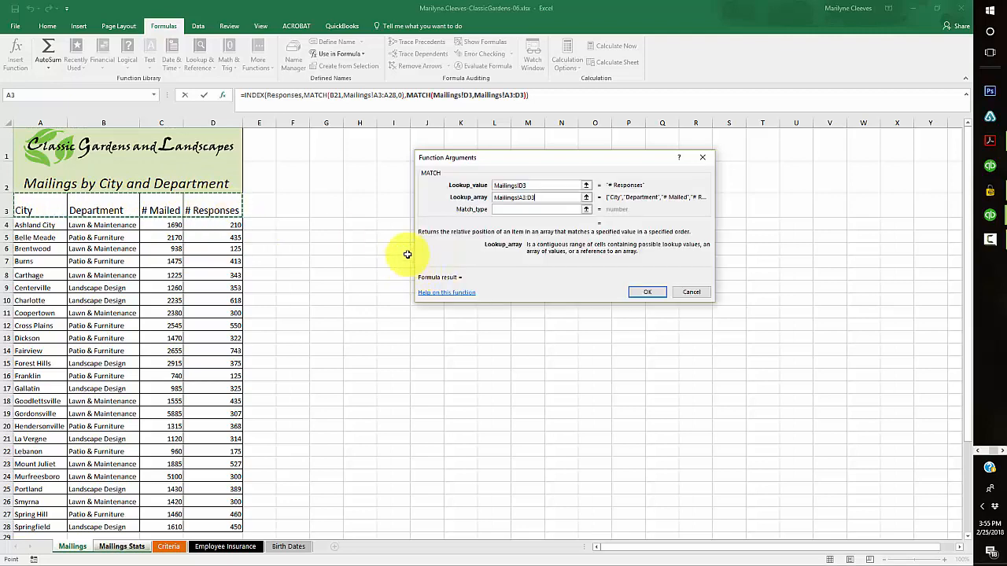
pyautogui.click(508, 209)
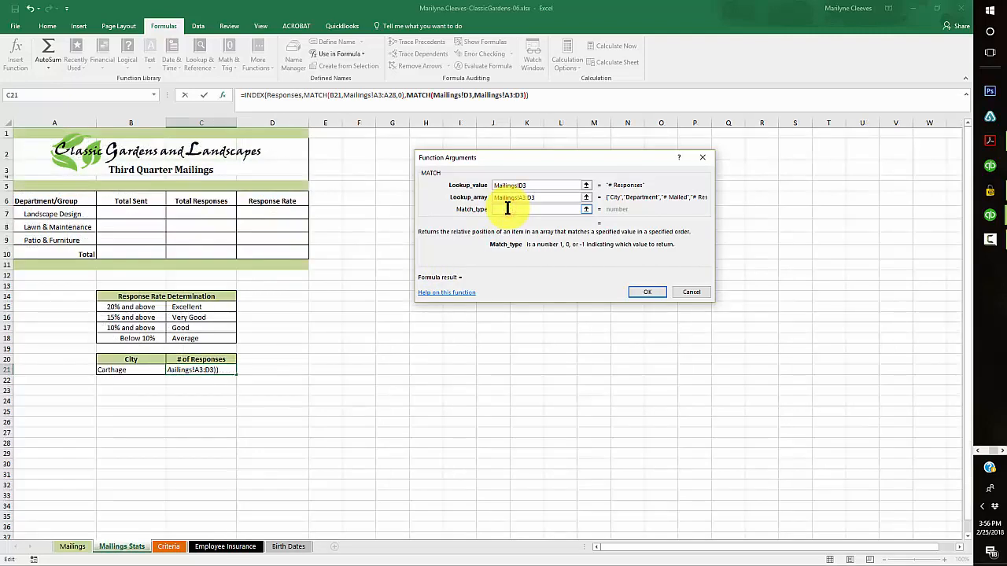
pyautogui.write('0')
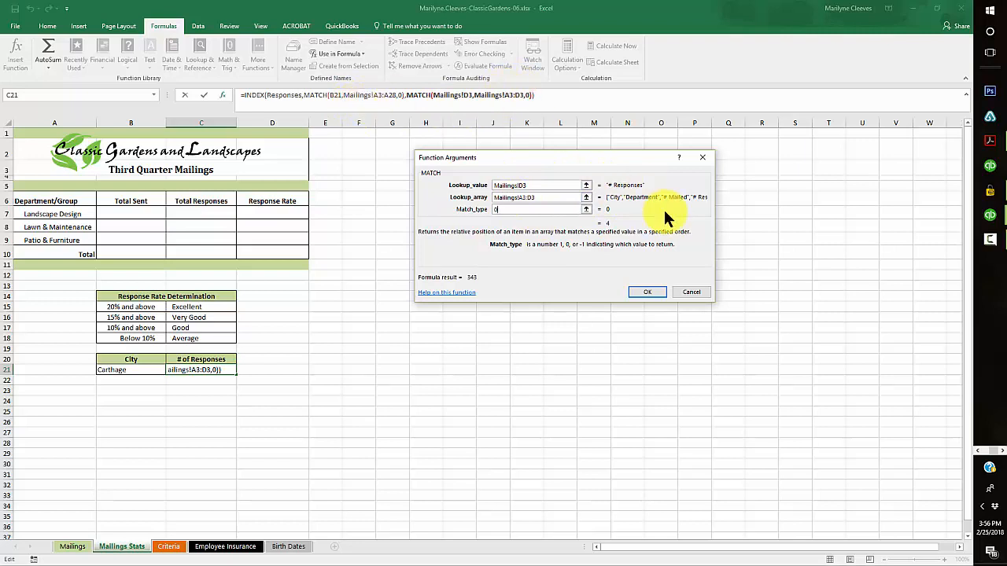
pyautogui.click(651, 293)
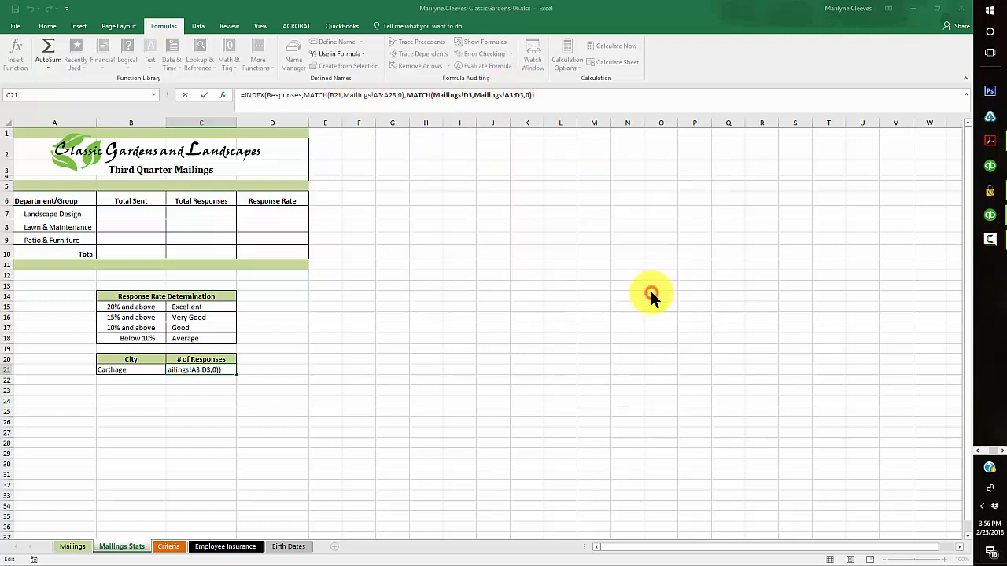
# Consult the project instructions in Acrobat and, back in Excel, replace the city in cell B21 with Smyrna.
pyautogui.click(113, 370)
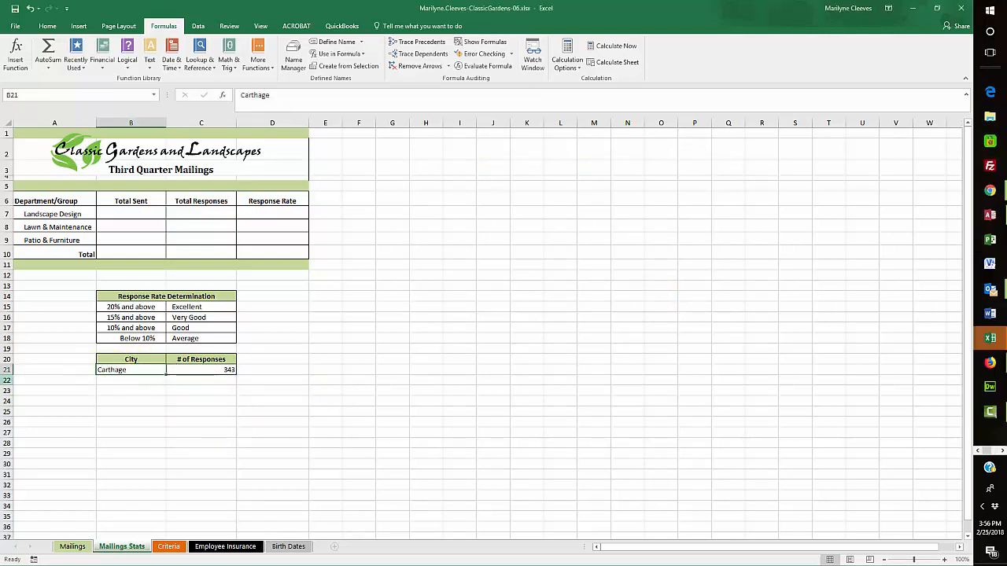
pyautogui.hotkey('alt', 'Tab')
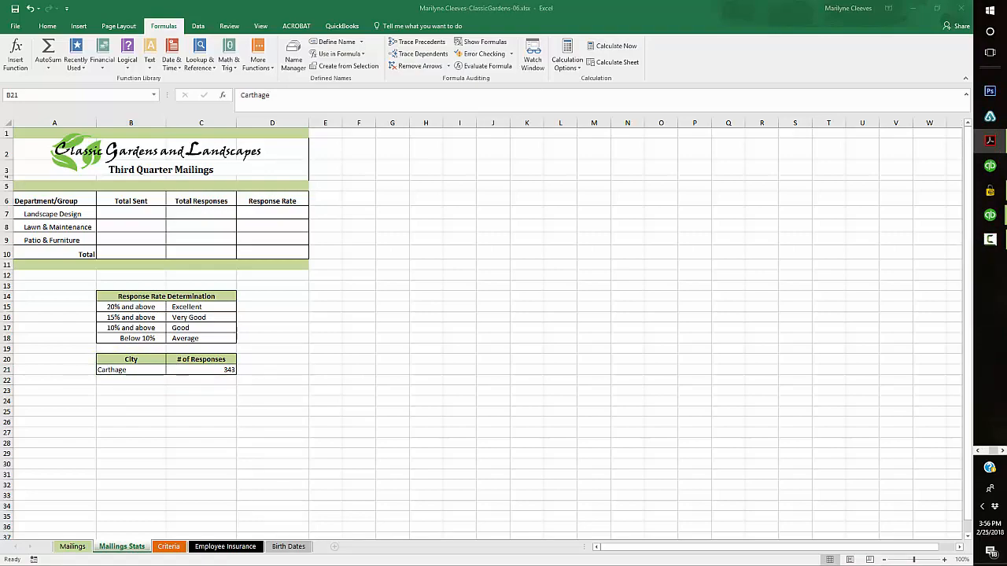
pyautogui.moveTo(0, 14); pyautogui.dragTo(810, 8)
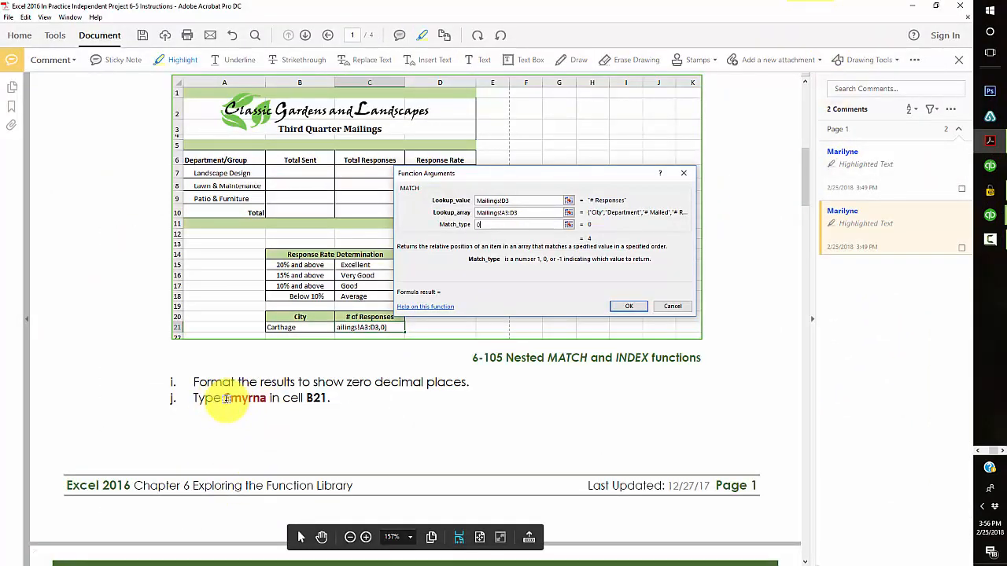
pyautogui.click(938, 7)
pyautogui.moveTo(526, 12); pyautogui.dragTo(0, 111)
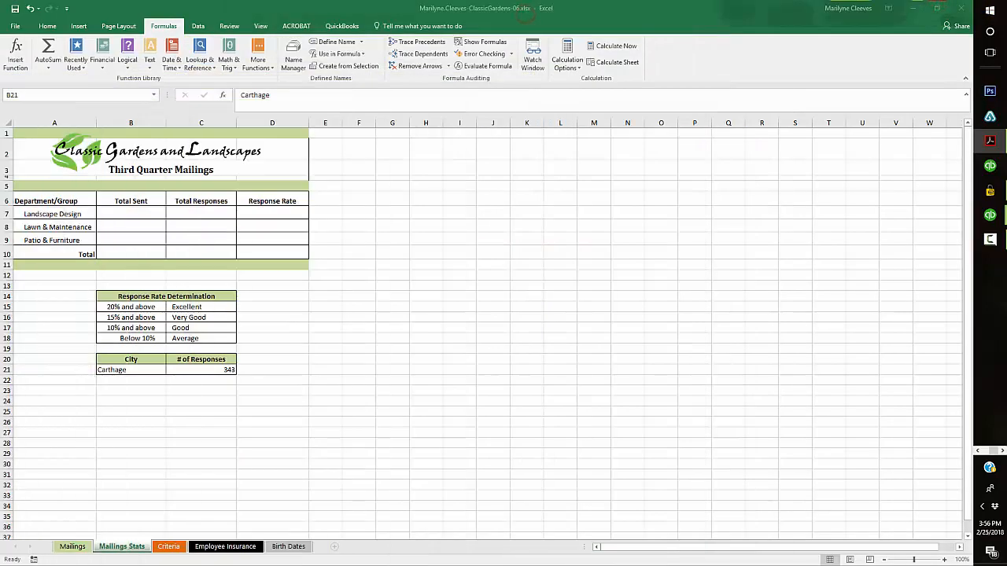
pyautogui.click(122, 362)
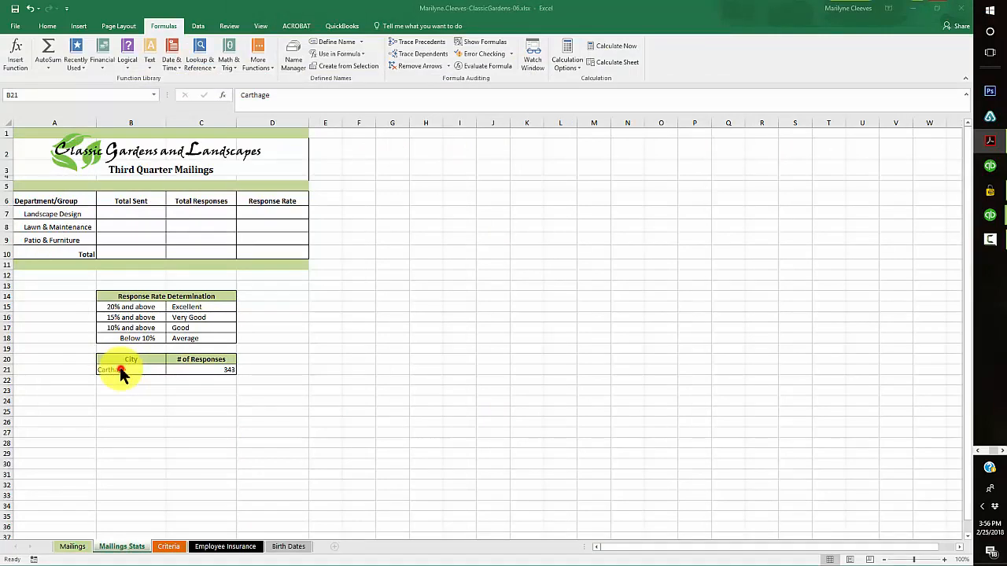
pyautogui.write('Smyrna')
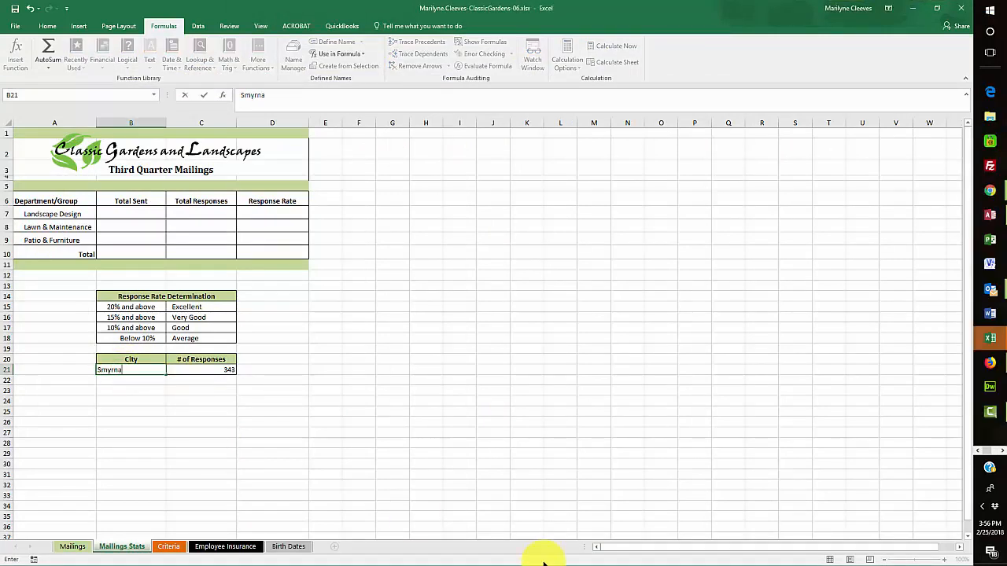
pyautogui.press('Return')
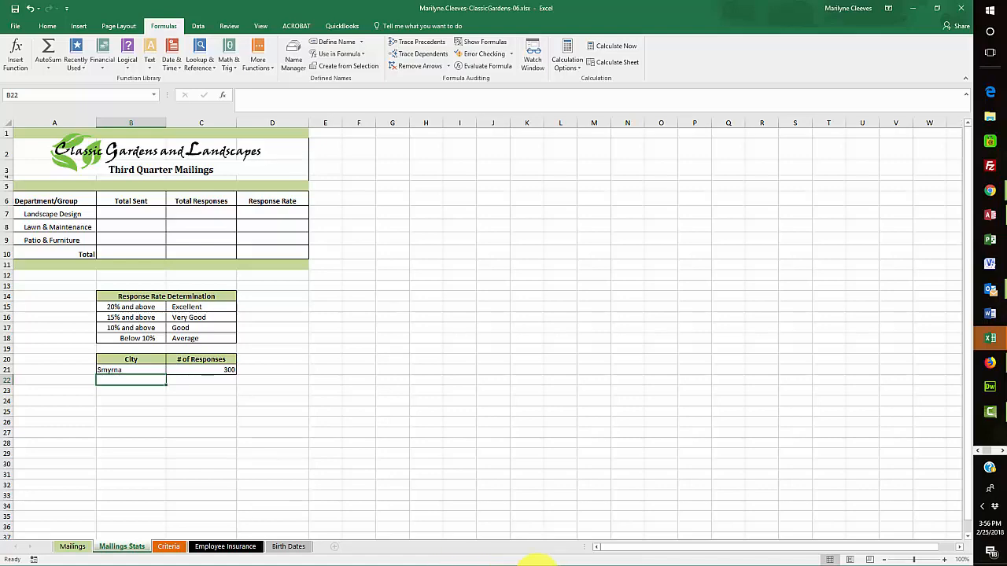
# Filter the Mailings sheet's City column to Carthage and Smyrna to check their responses, then remove the filter and return to Mailings Stats.
pyautogui.click(71, 549)
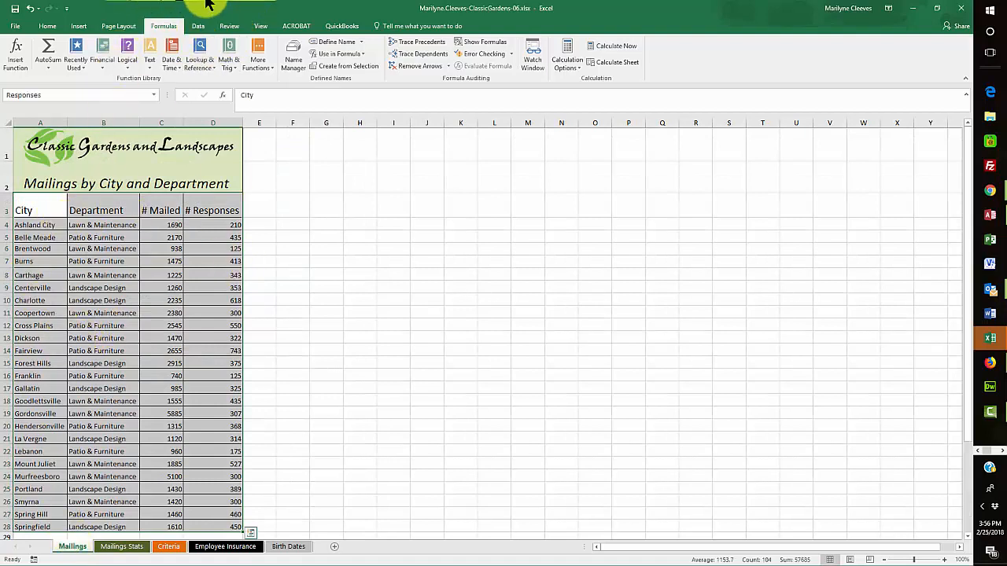
pyautogui.click(201, 27)
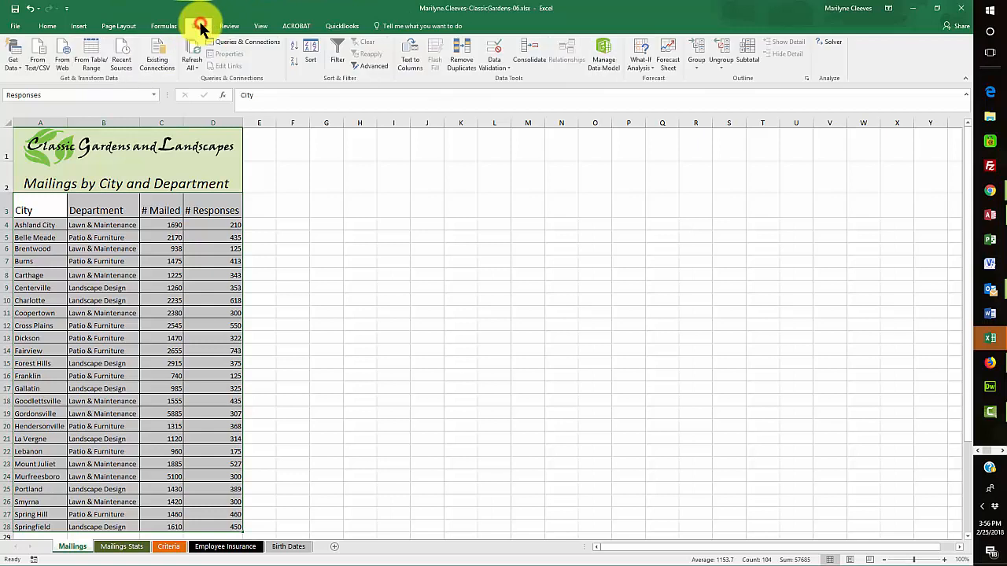
pyautogui.click(334, 54)
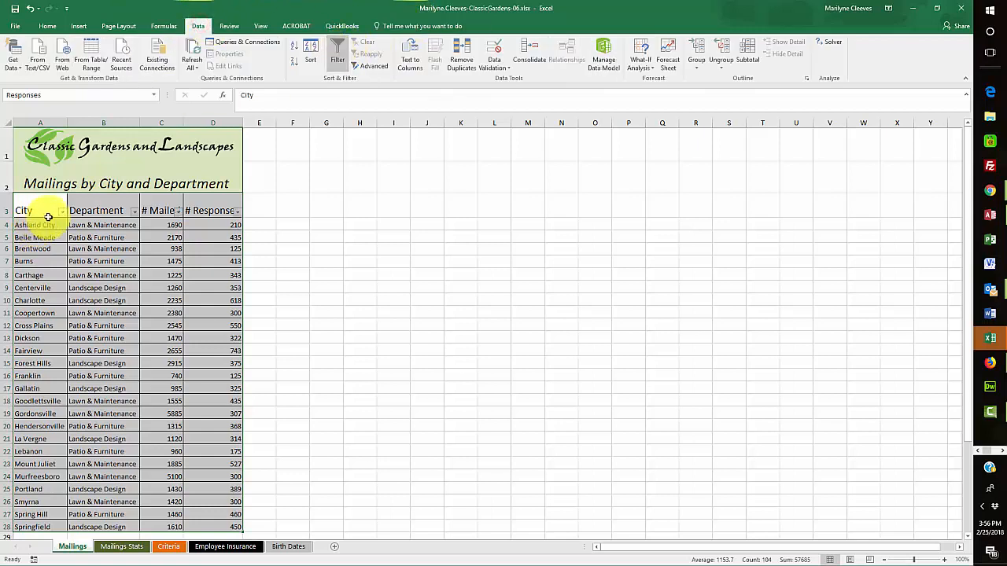
pyautogui.click(61, 212)
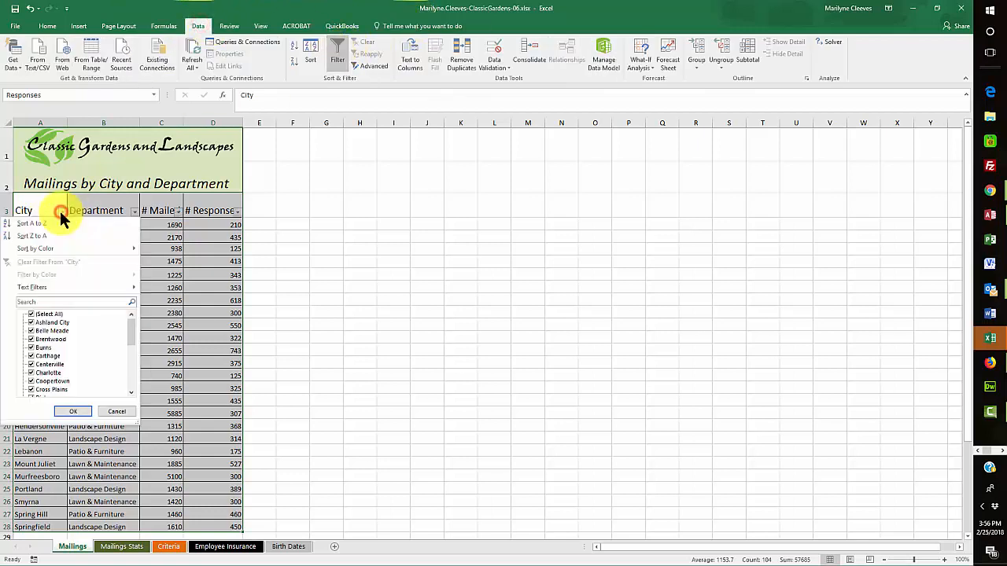
pyautogui.click(31, 314)
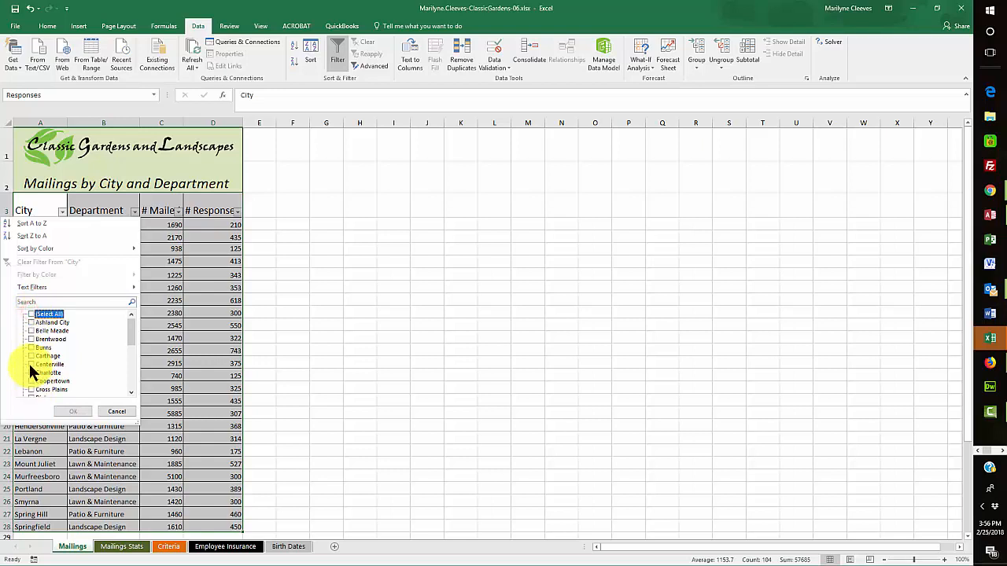
pyautogui.click(31, 357)
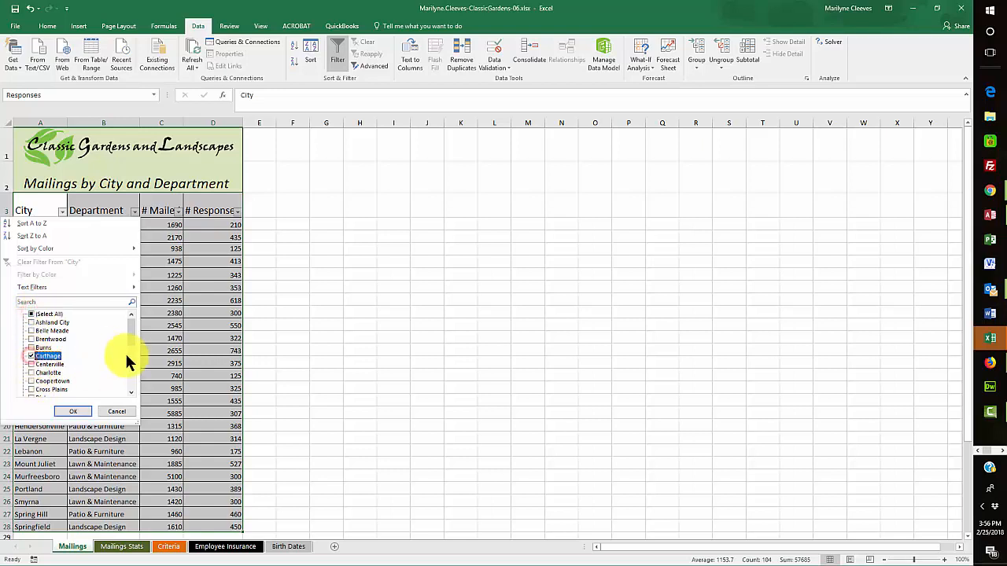
pyautogui.moveTo(127, 334); pyautogui.dragTo(116, 380)
pyautogui.click(31, 373)
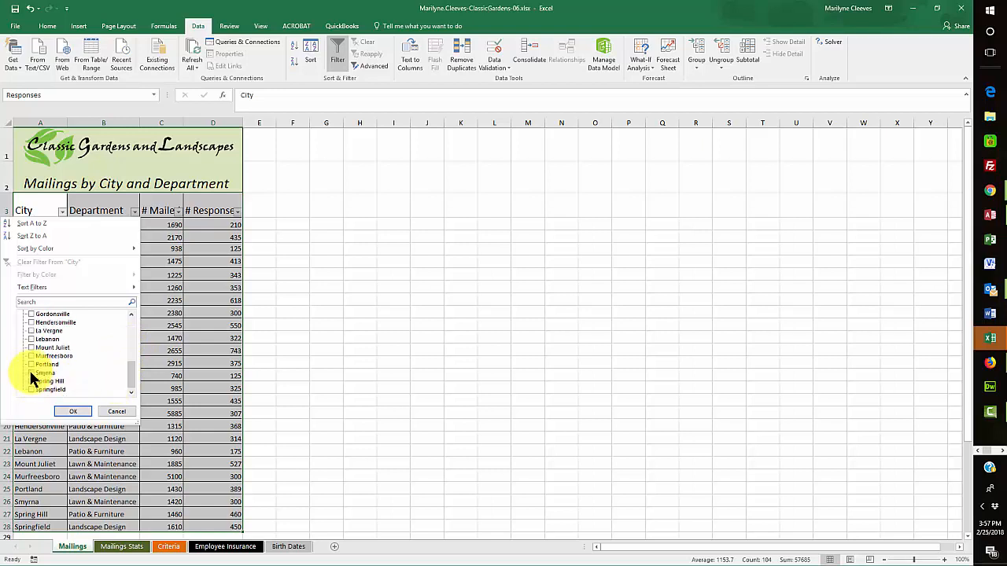
pyautogui.click(72, 411)
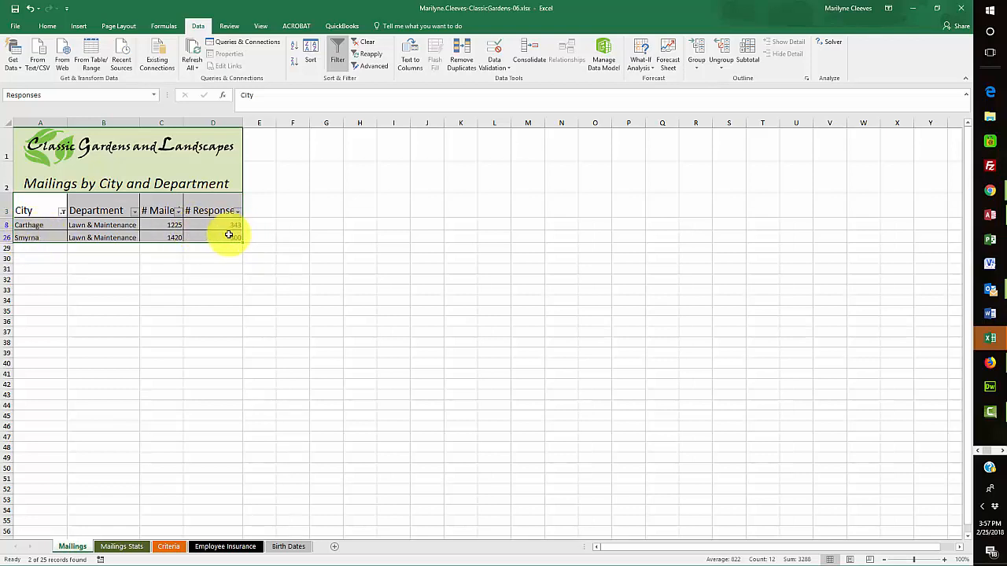
pyautogui.click(333, 63)
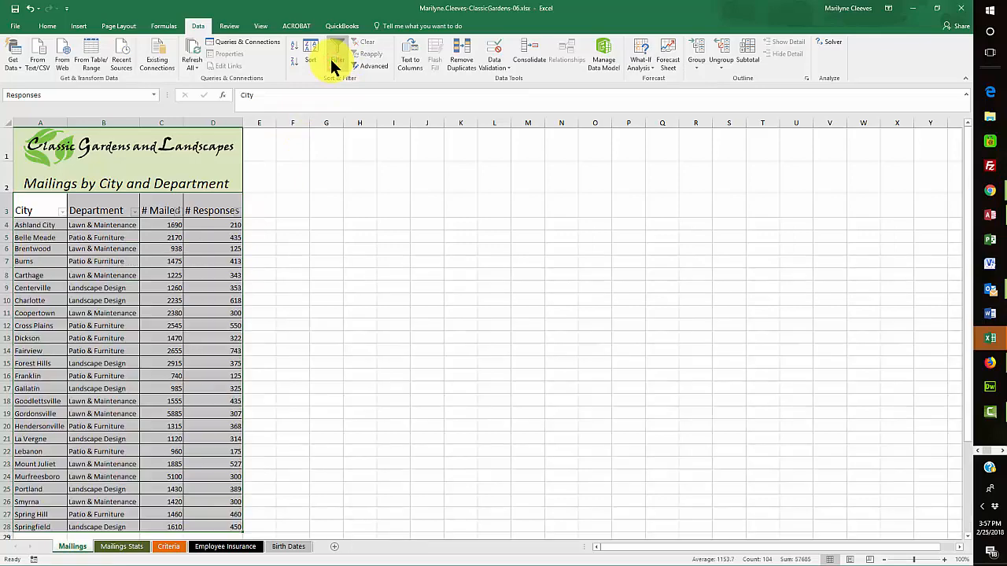
pyautogui.click(117, 548)
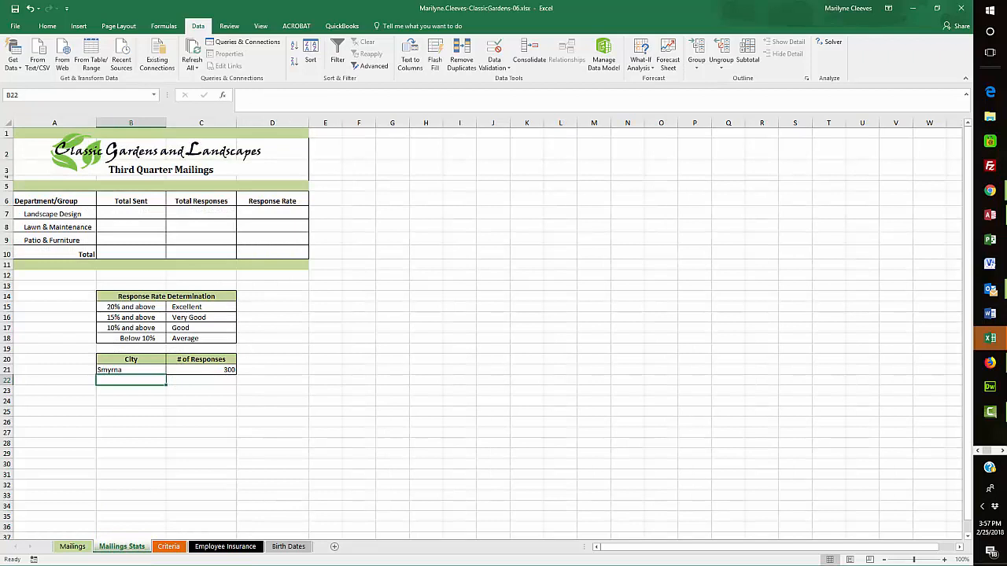
# Consult the DSUM instructions in Acrobat and, back in Excel, set the Department criterion in cell B2 of the Criteria sheet to lan*.
pyautogui.click(3, 7)
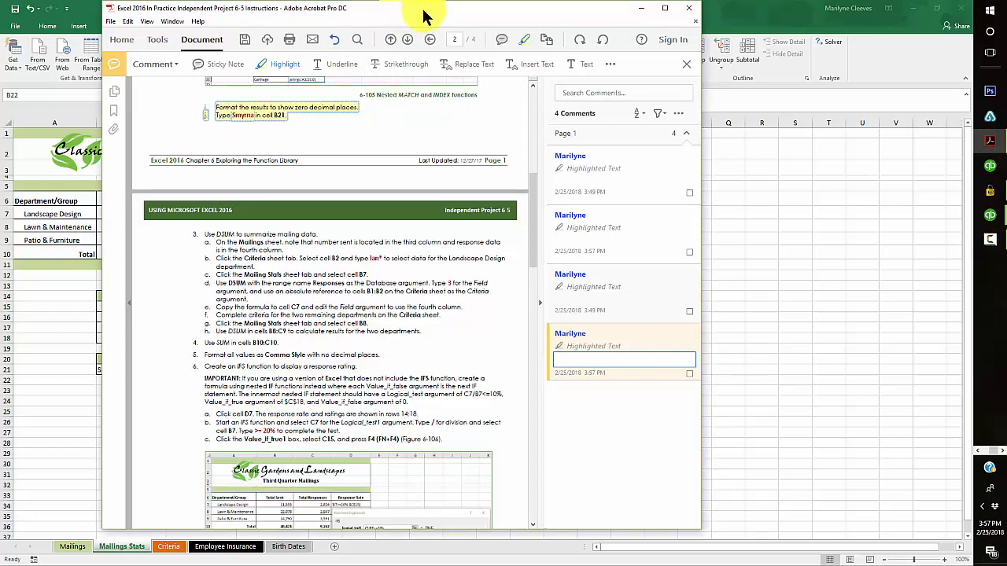
pyautogui.moveTo(423, 10); pyautogui.dragTo(0, 22)
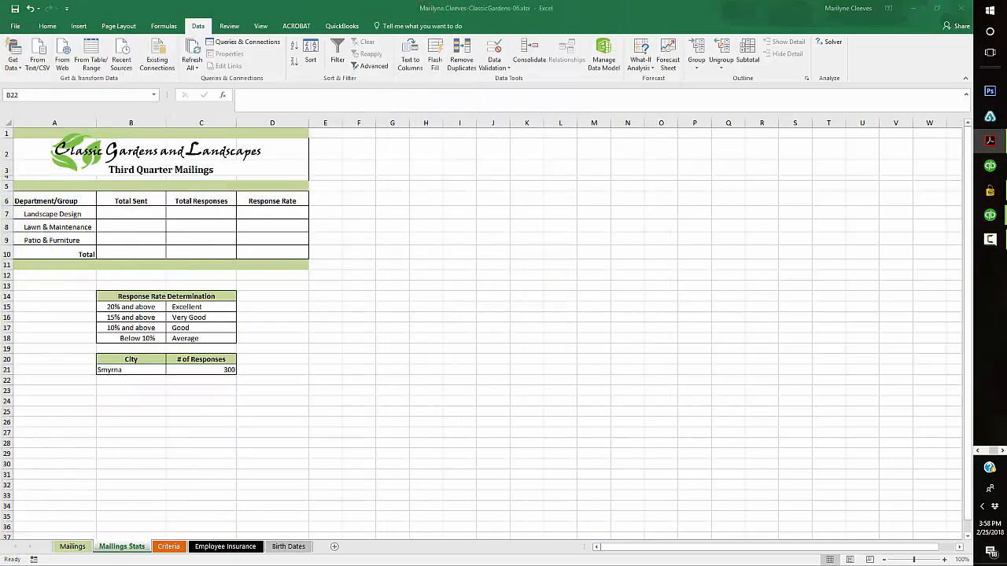
pyautogui.click(172, 547)
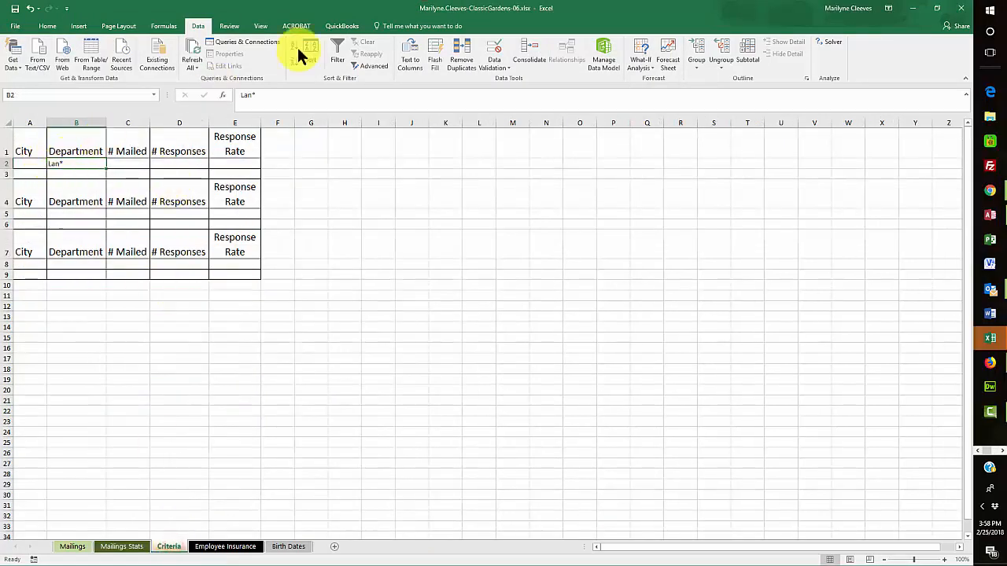
pyautogui.click(242, 94)
pyautogui.press('Delete')
pyautogui.write('l')
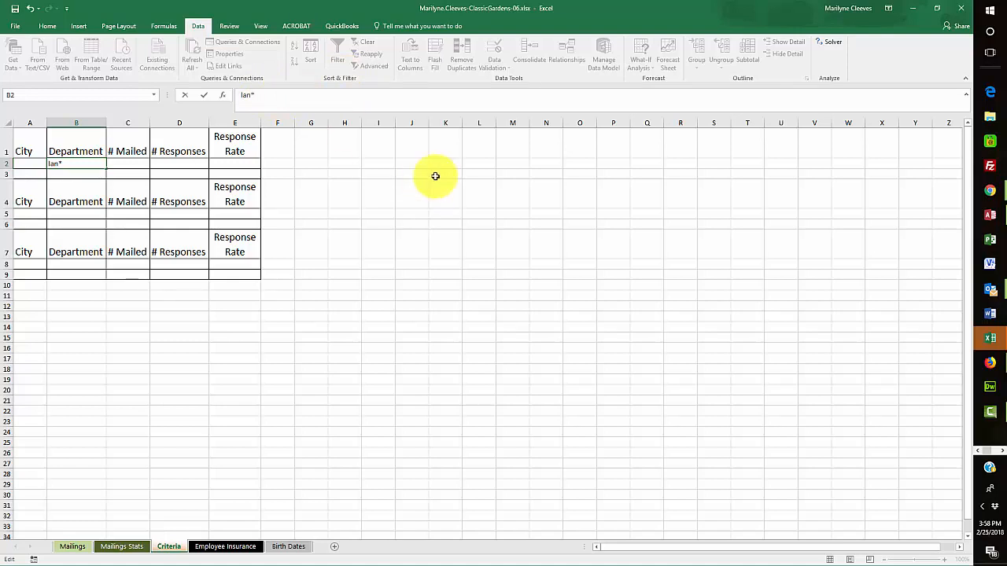
pyautogui.press('Return')
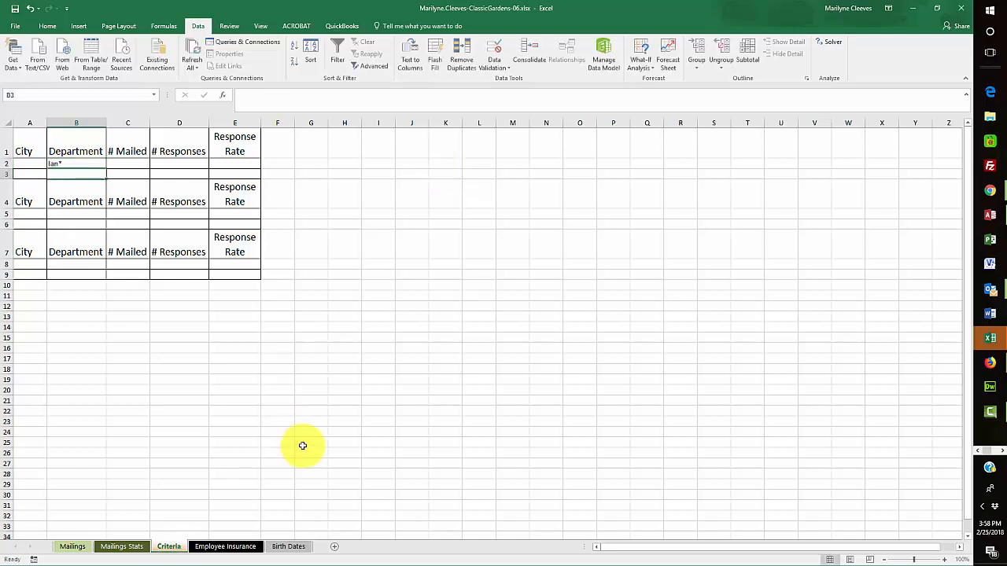
# Select cell B7, the Landscape Design Total Sent cell, on the Mailings Stats sheet and display the formula commands.
pyautogui.click(115, 549)
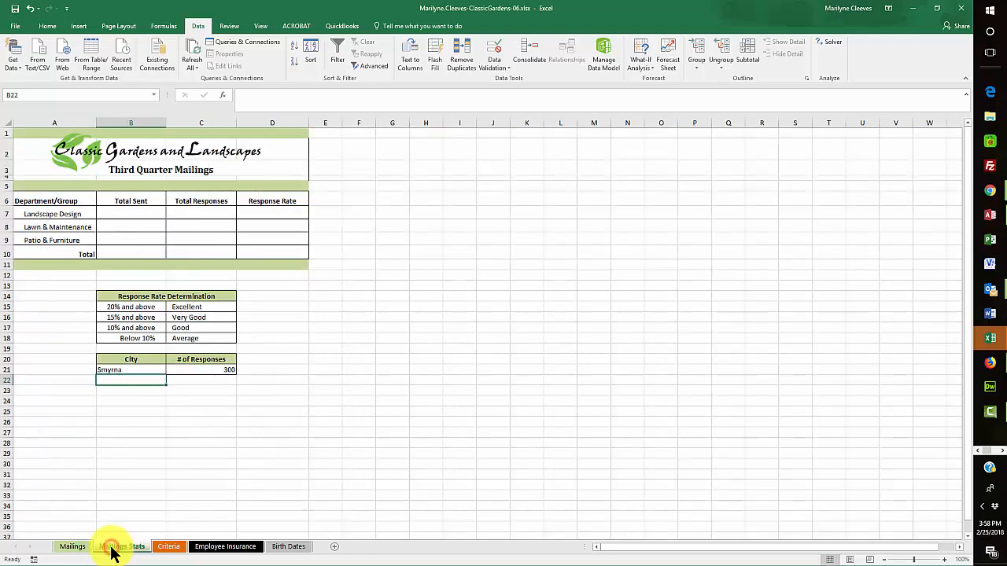
pyautogui.click(122, 214)
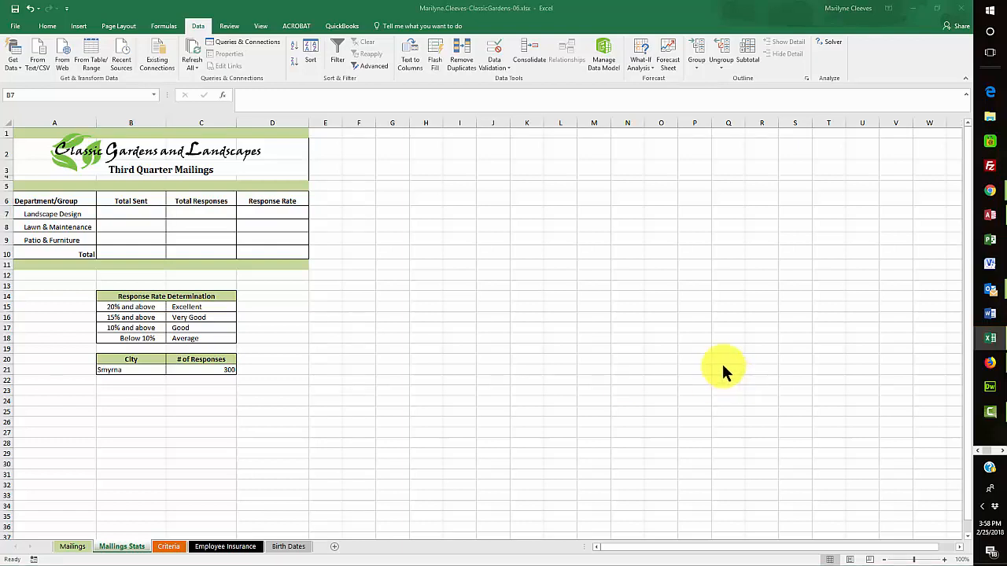
pyautogui.click(118, 211)
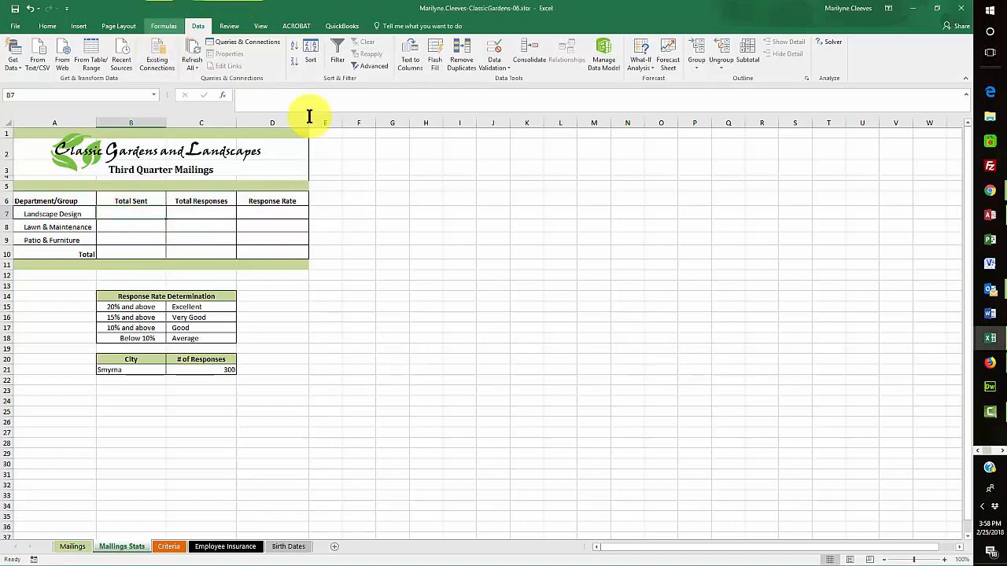
pyautogui.click(165, 26)
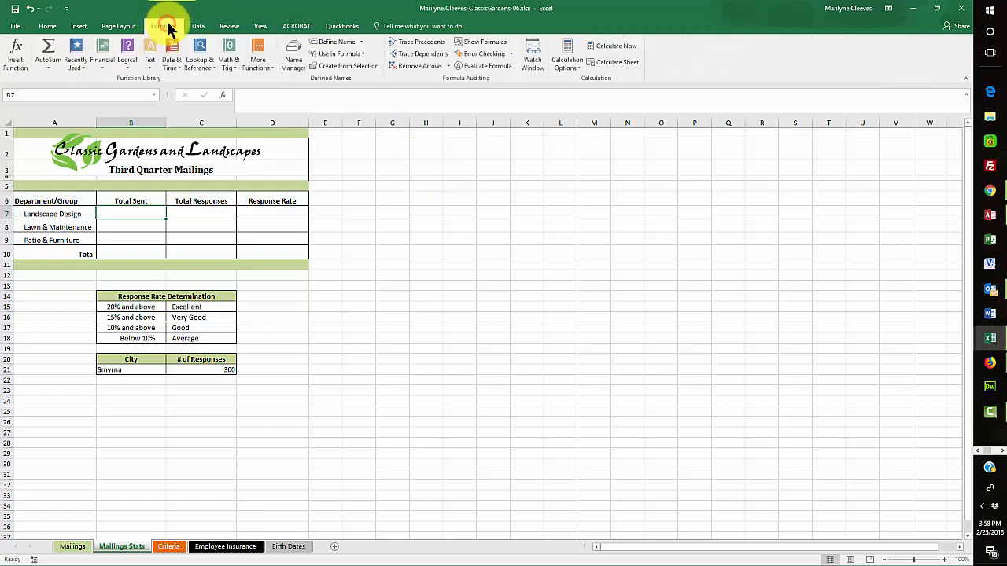
pyautogui.click(17, 60)
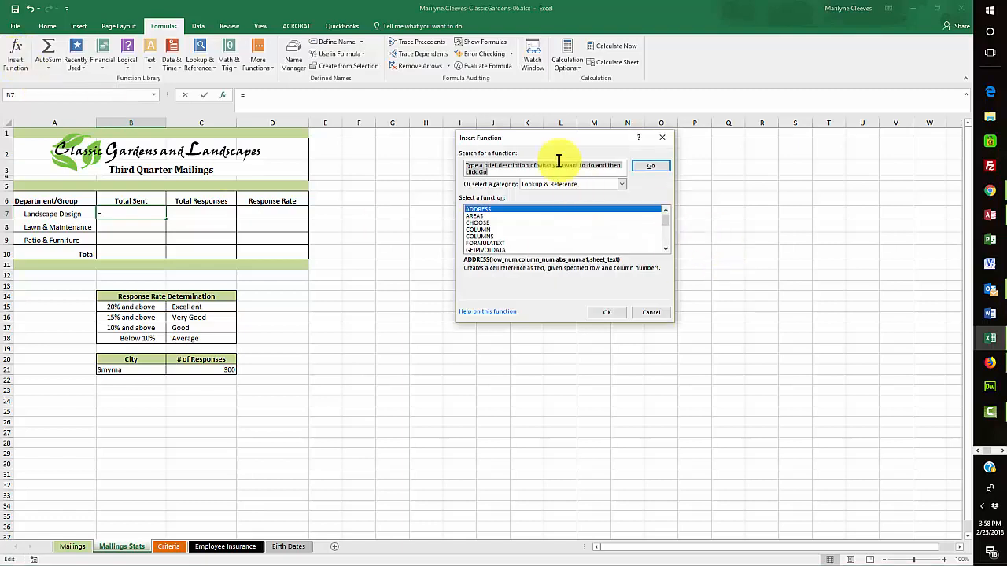
pyautogui.write('dsum')
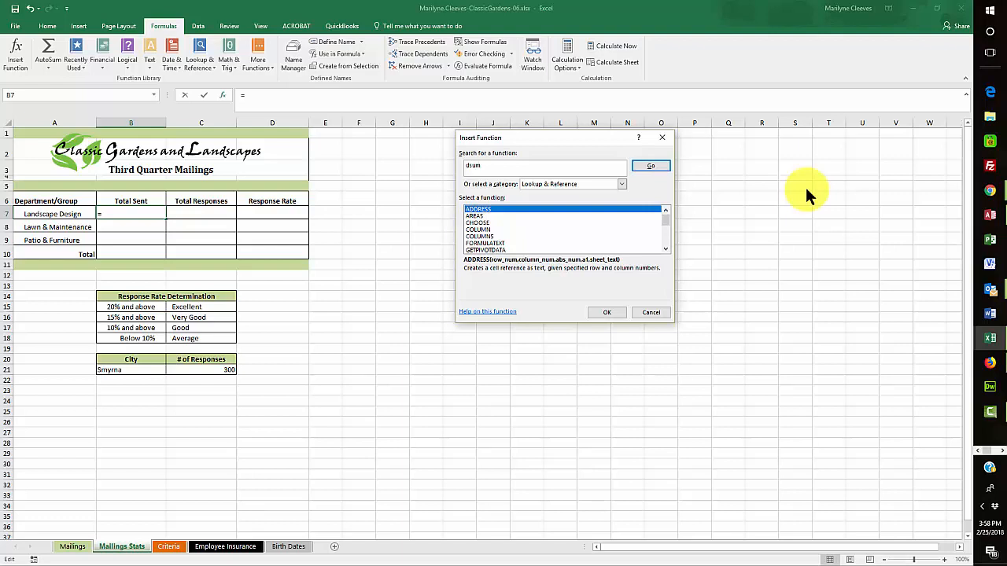
pyautogui.press('Return')
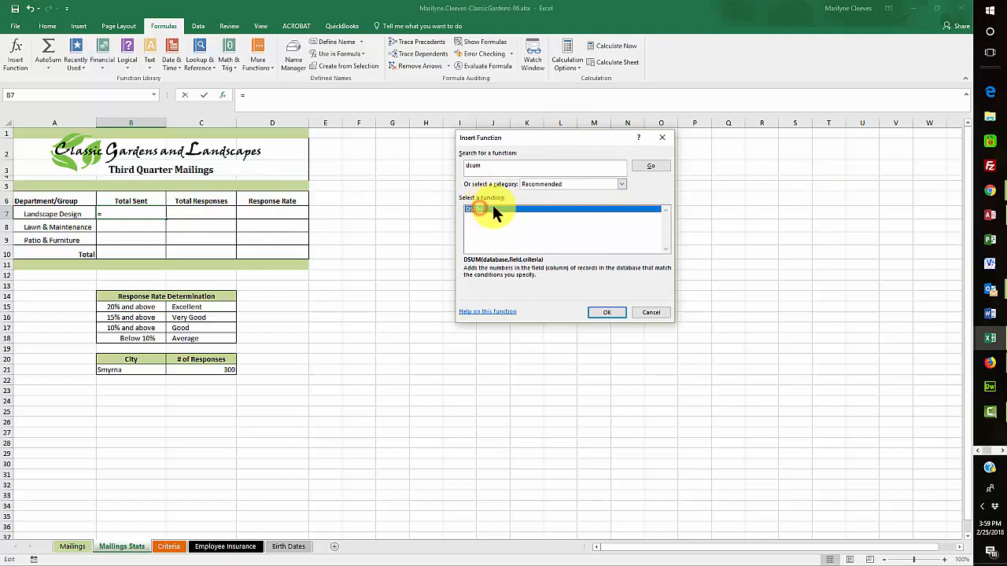
pyautogui.click(611, 311)
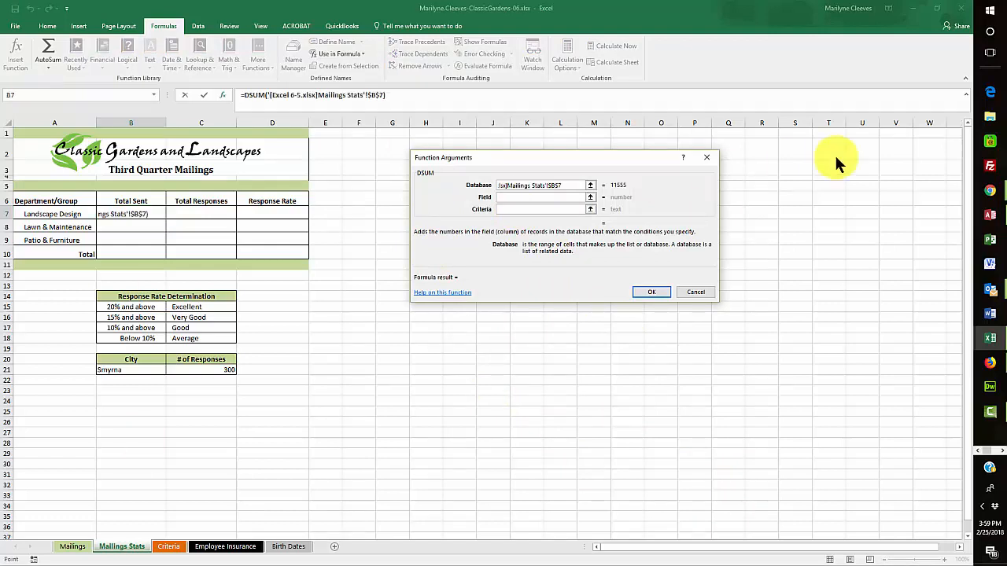
pyautogui.moveTo(575, 185); pyautogui.dragTo(494, 186)
pyautogui.press('Delete')
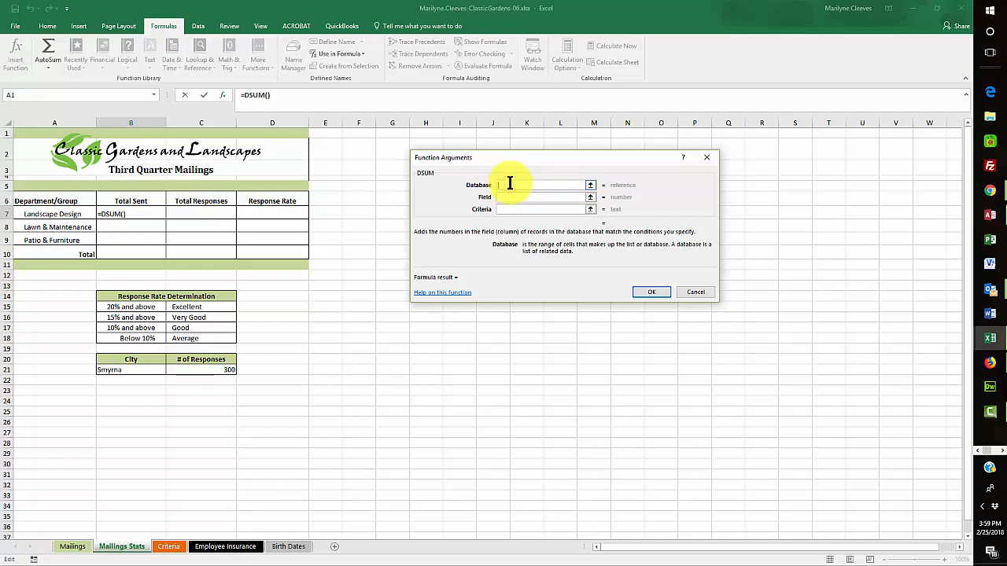
pyautogui.press('F3')
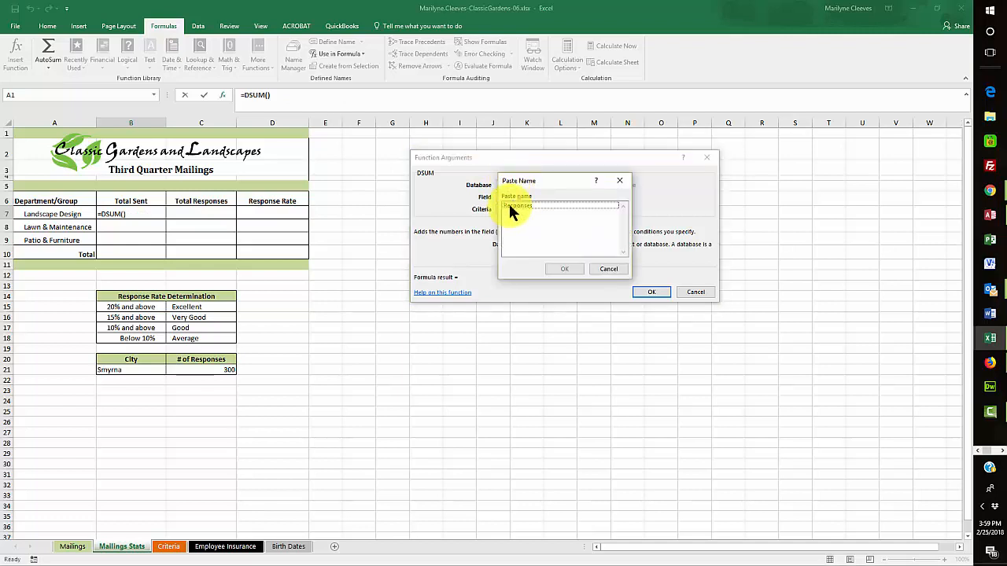
pyautogui.click(509, 206)
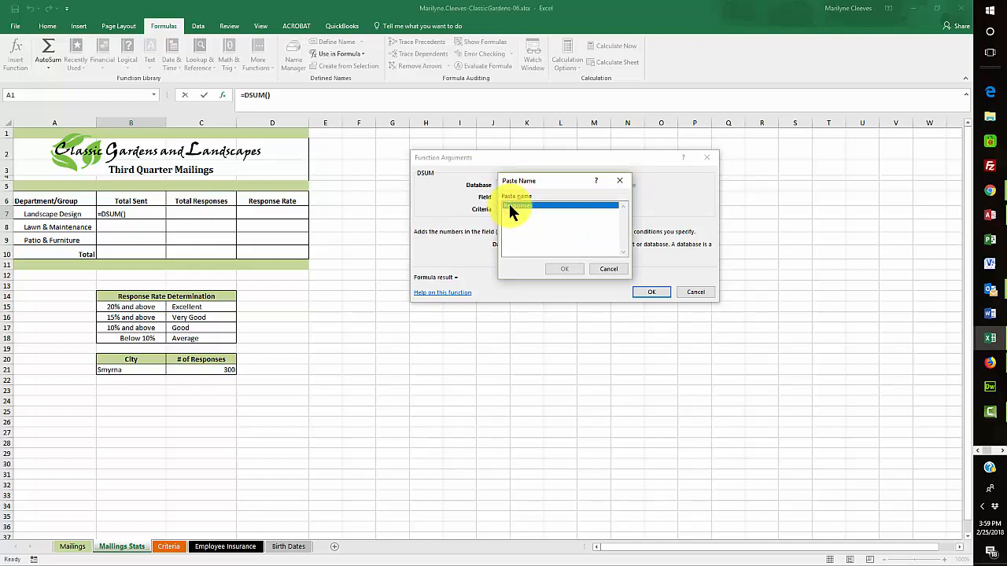
pyautogui.click(564, 270)
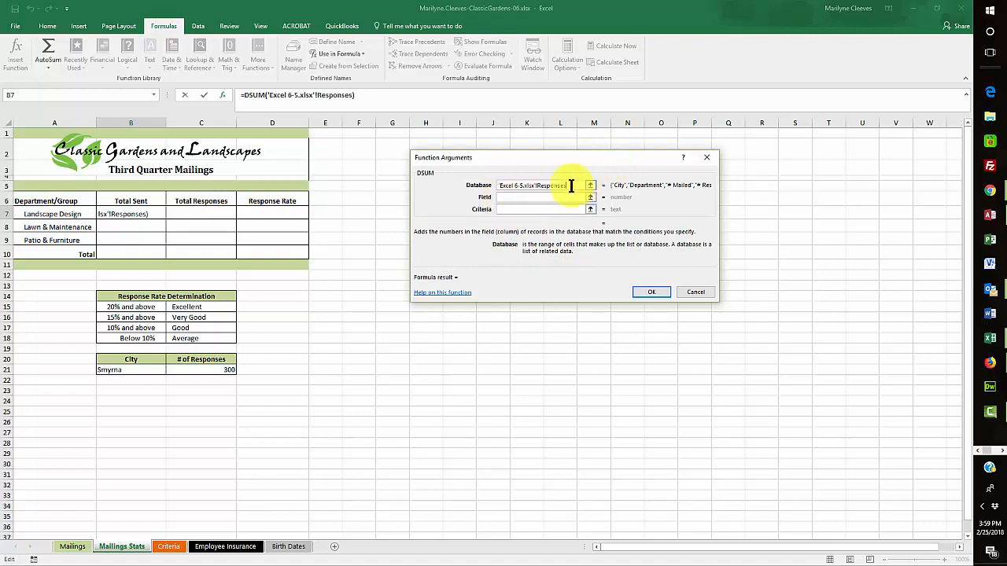
pyautogui.moveTo(571, 185); pyautogui.dragTo(471, 189)
pyautogui.press('BackSpace')
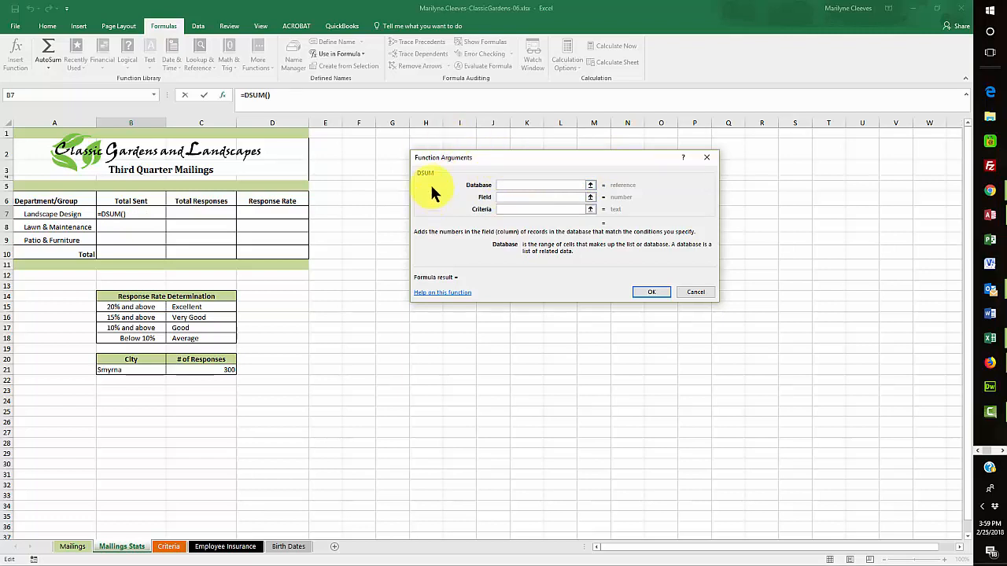
pyautogui.click(446, 157)
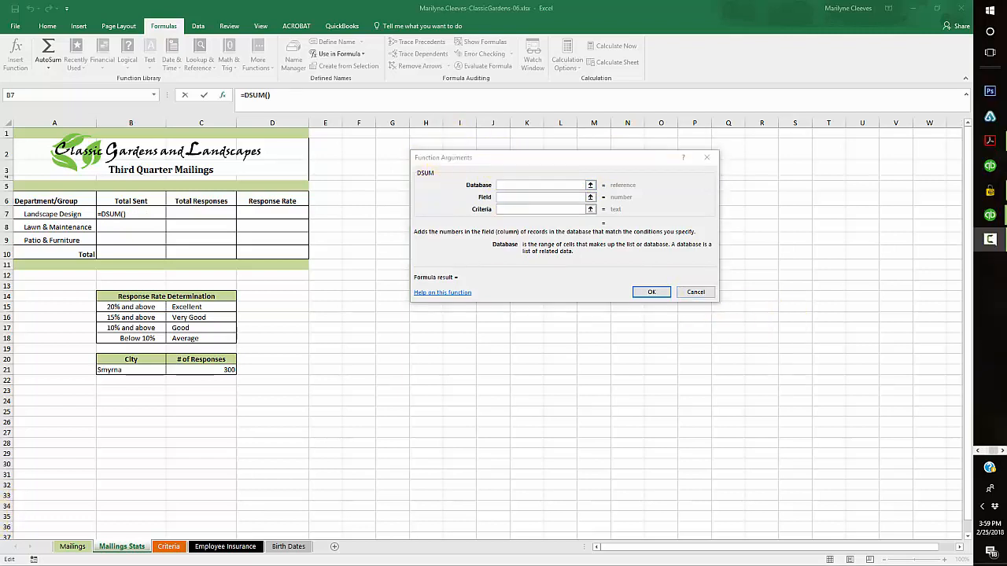
pyautogui.click(695, 291)
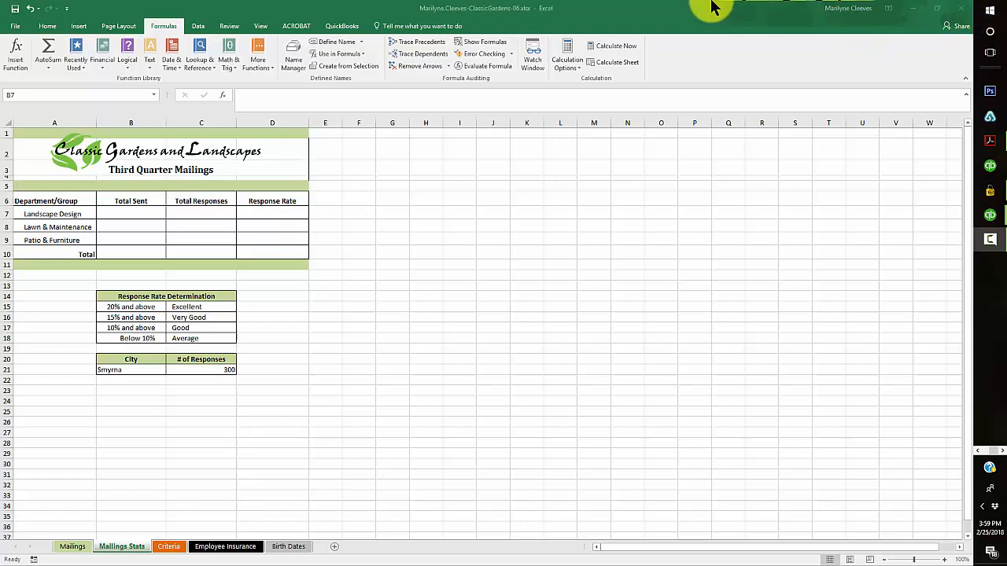
# Insert a DSUM function in cell B7 with the named range Responses as its Database argument.
pyautogui.click(135, 213)
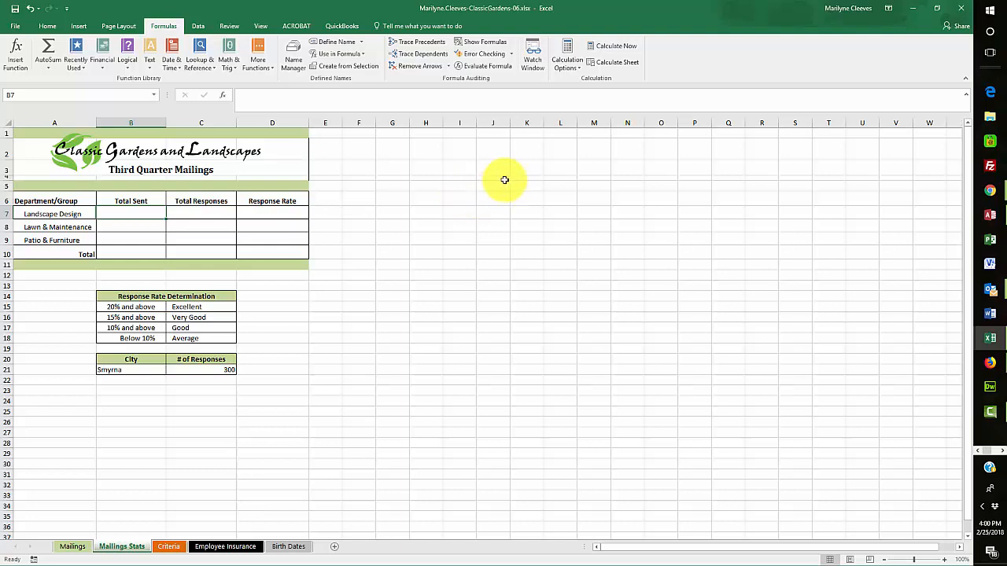
pyautogui.click(16, 62)
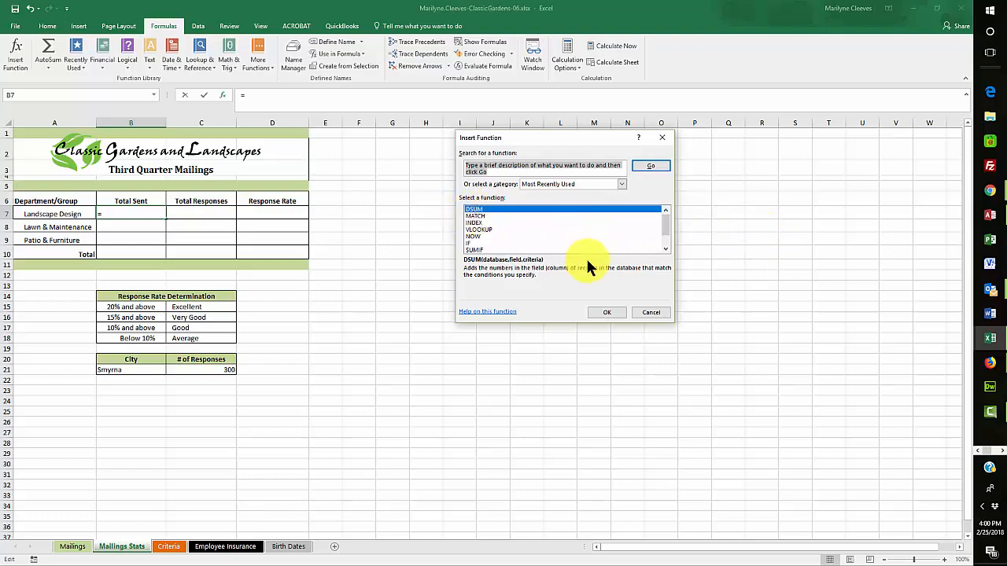
pyautogui.click(476, 210)
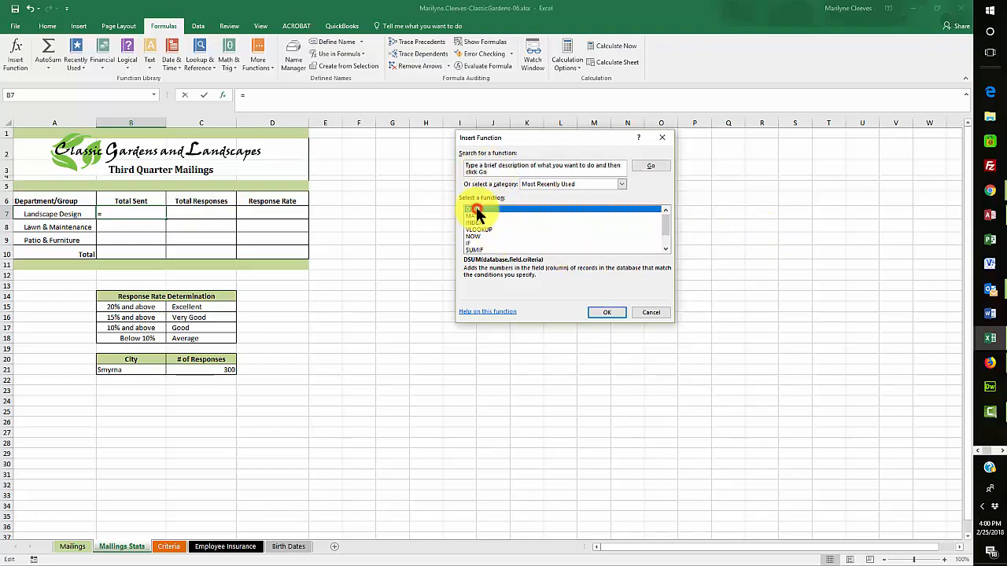
pyautogui.click(610, 313)
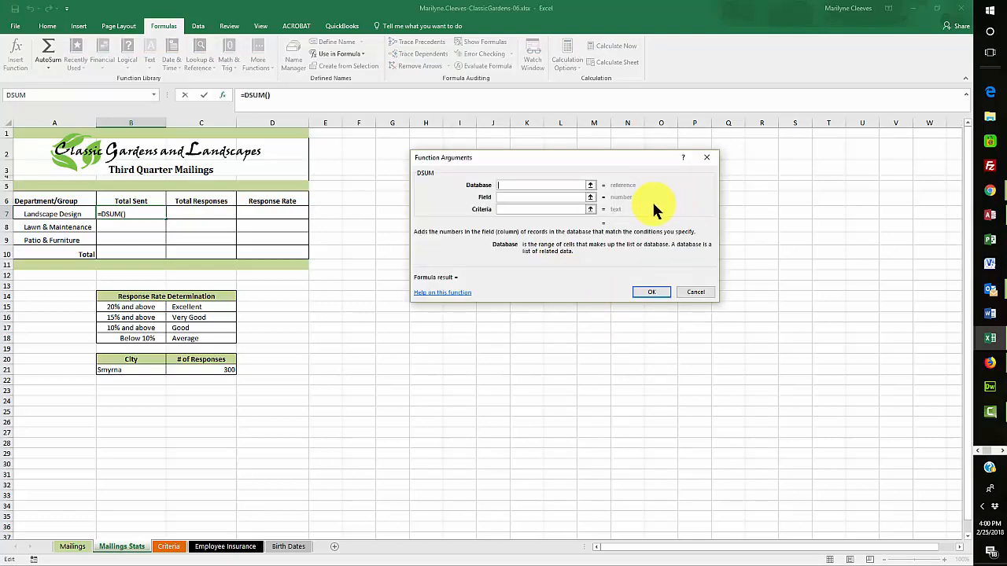
pyautogui.click(519, 184)
pyautogui.press('F3')
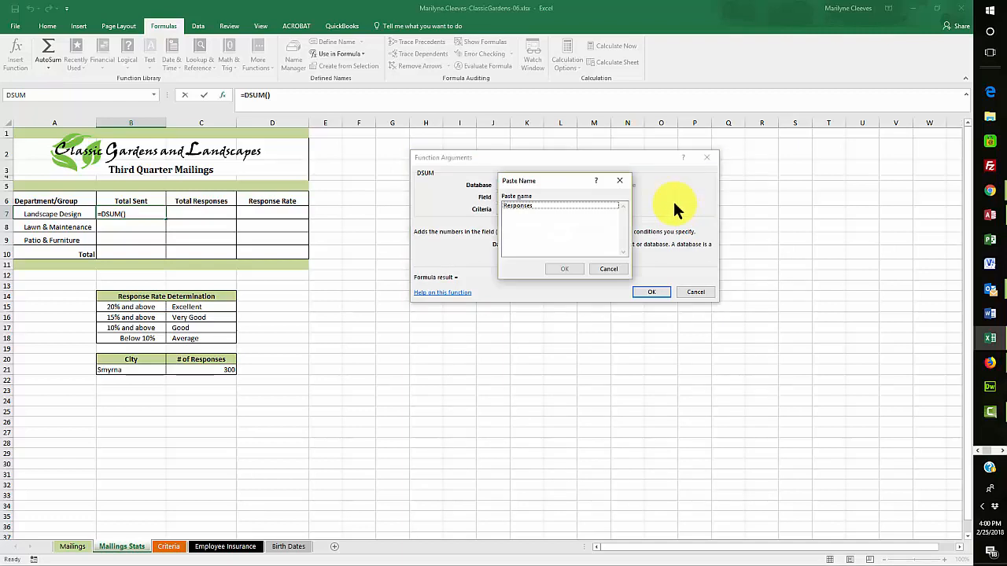
pyautogui.click(525, 204)
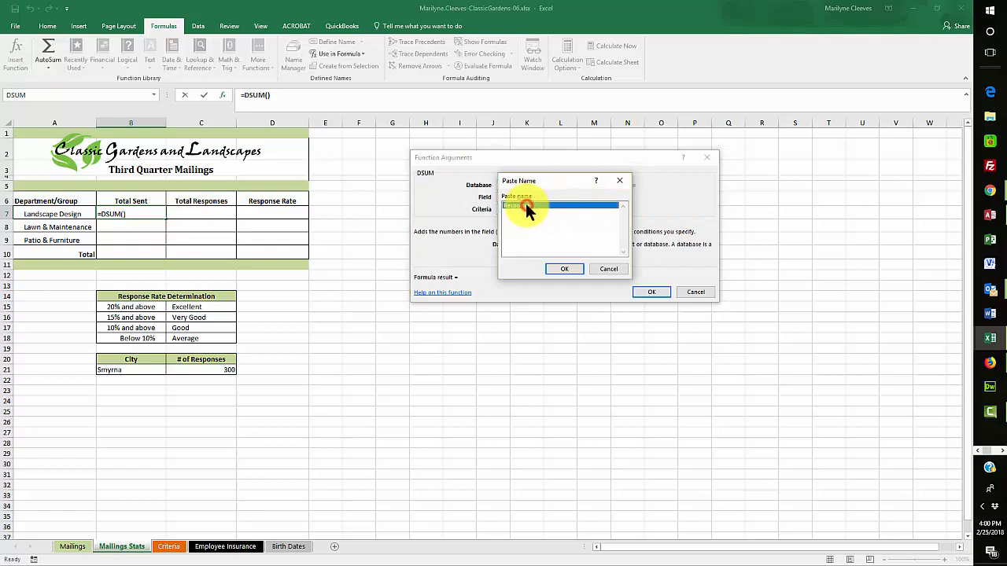
pyautogui.click(559, 267)
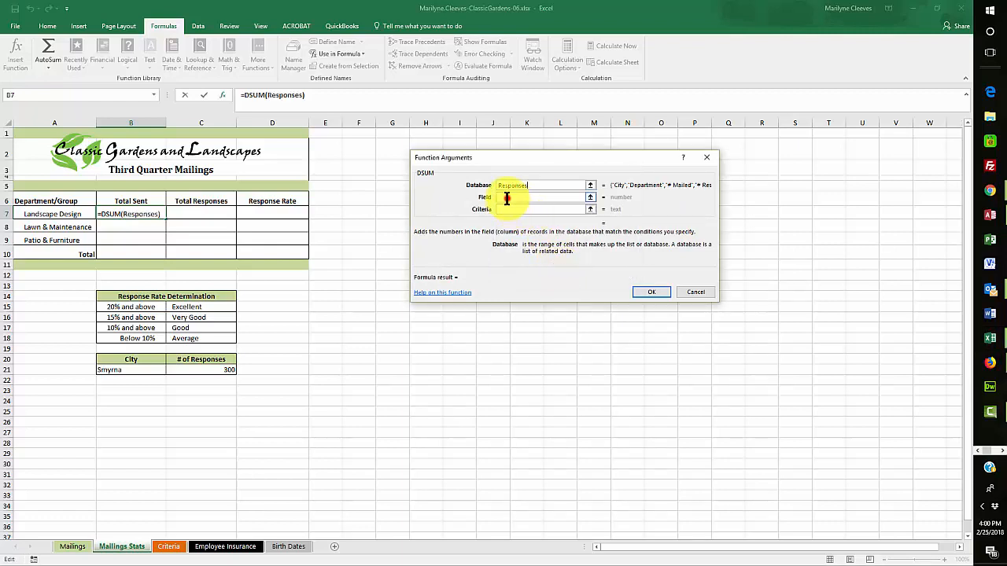
# Set the DSUM Field to 3 and the Criteria to the absolute range Criteria!$B$1:$B$2, and complete the formula in B7.
pyautogui.click(506, 196)
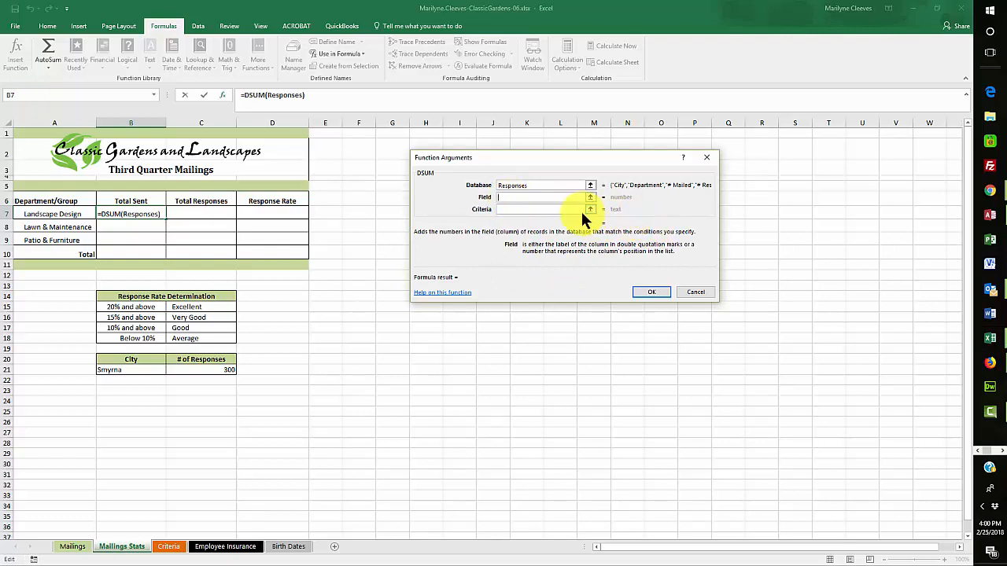
pyautogui.write('3')
pyautogui.click(499, 210)
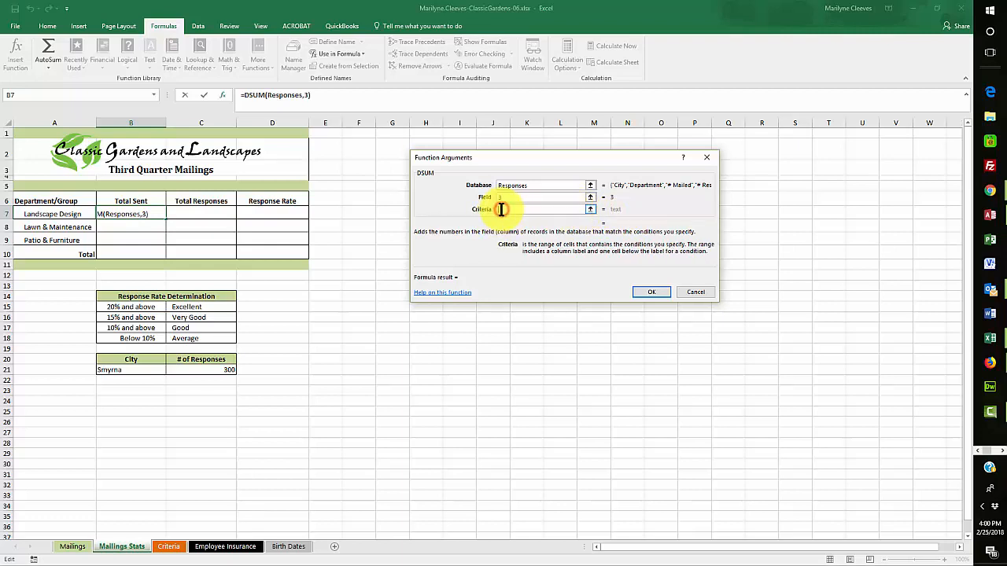
pyautogui.click(170, 546)
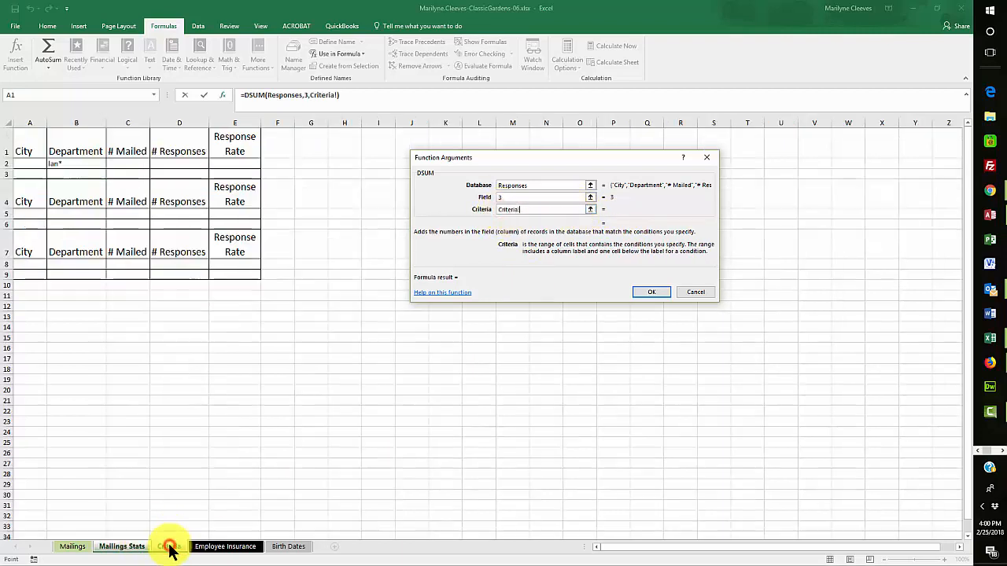
pyautogui.click(68, 150)
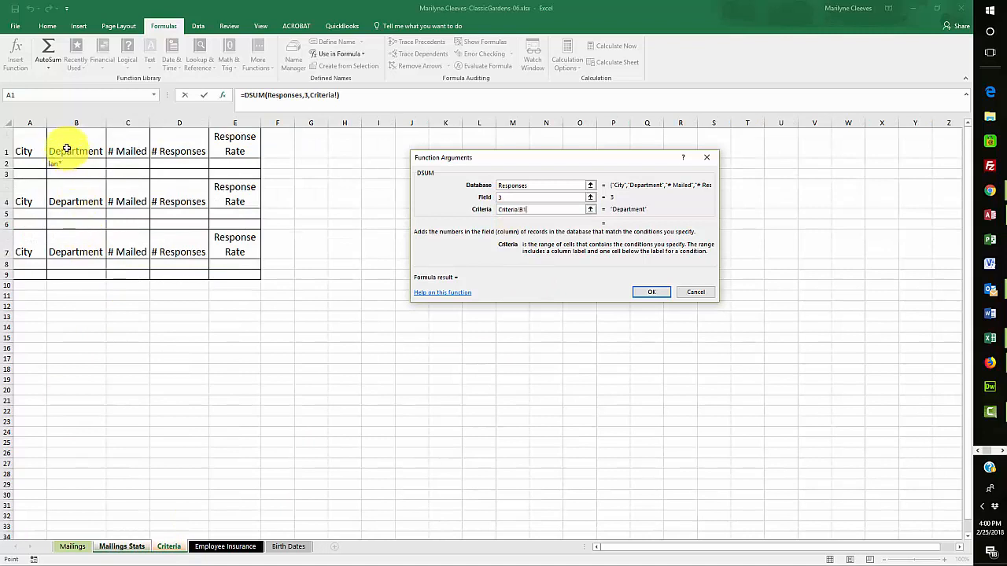
pyautogui.moveTo(68, 149); pyautogui.dragTo(65, 166)
pyautogui.moveTo(65, 165); pyautogui.dragTo(66, 164)
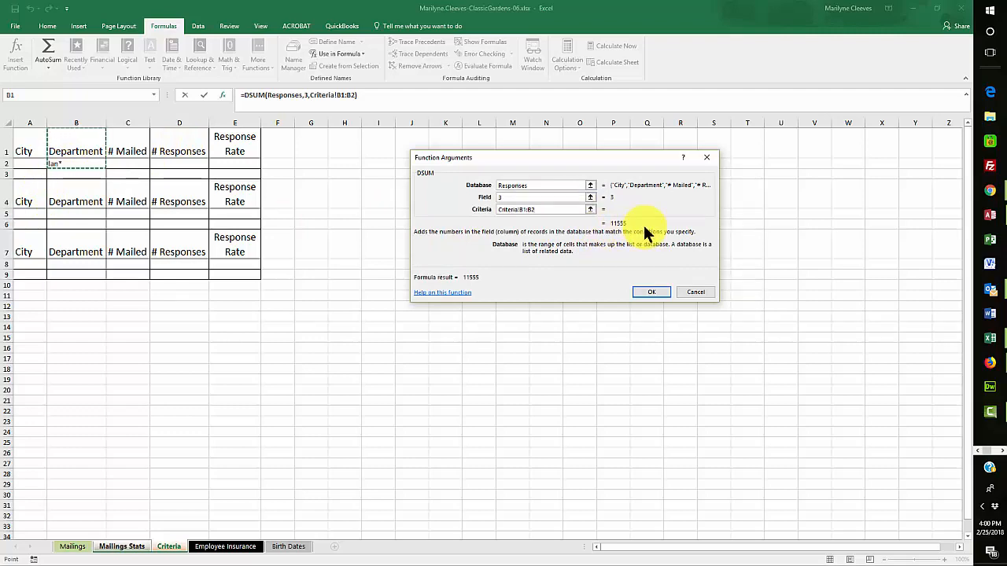
pyautogui.press('F4')
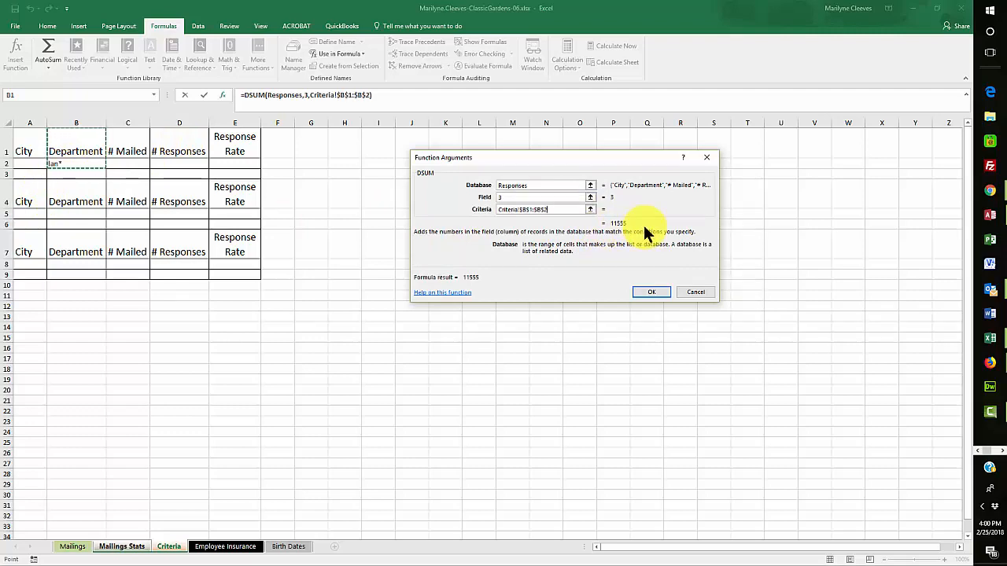
pyautogui.click(650, 293)
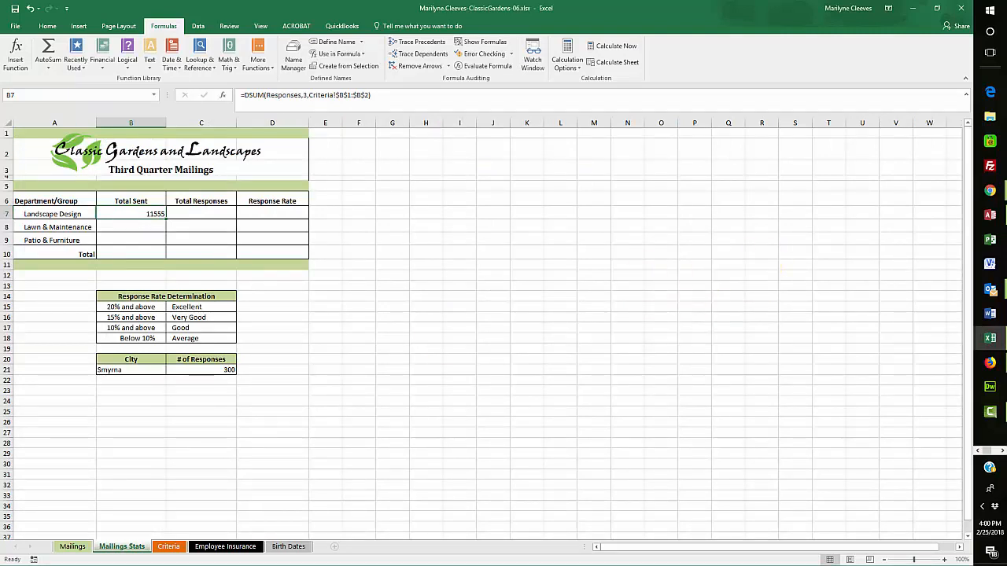
pyautogui.hotkey('alt', 'Tab')
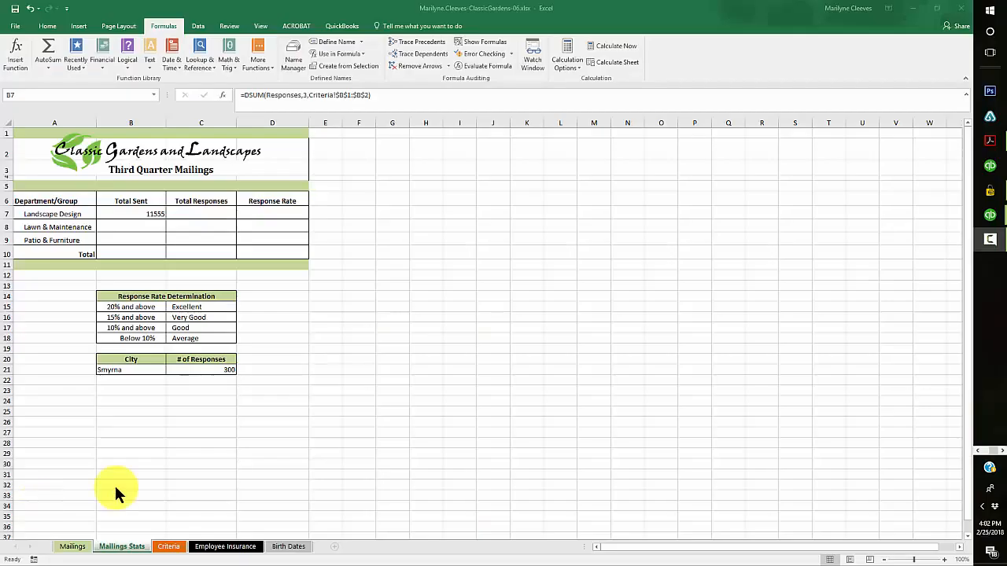
# Copy the DSUM formula from cell B7 to C7, the Landscape Design Total Responses cell, on the Mailings Stats sheet.
pyautogui.click(139, 218)
pyautogui.rightClick(146, 218)
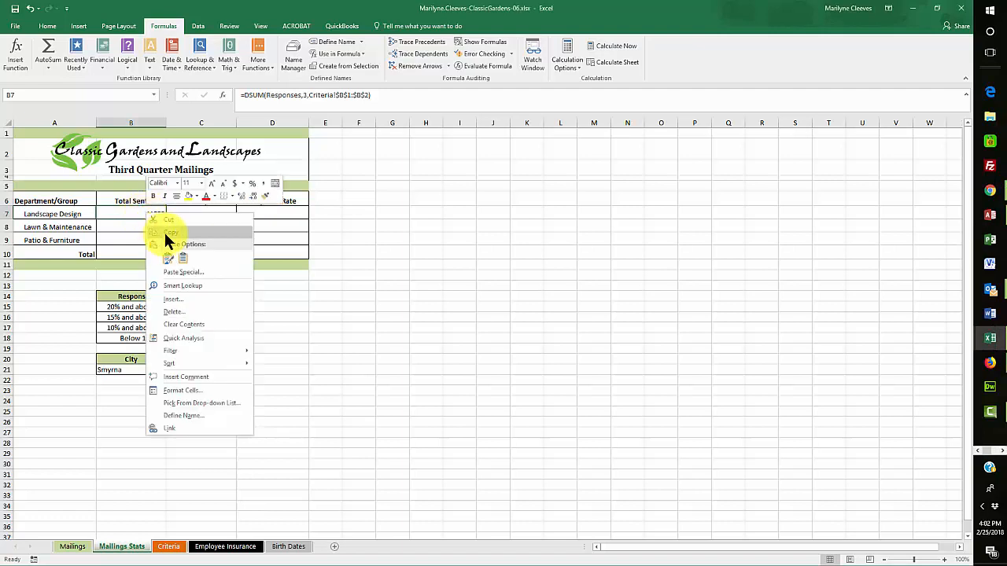
pyautogui.click(169, 238)
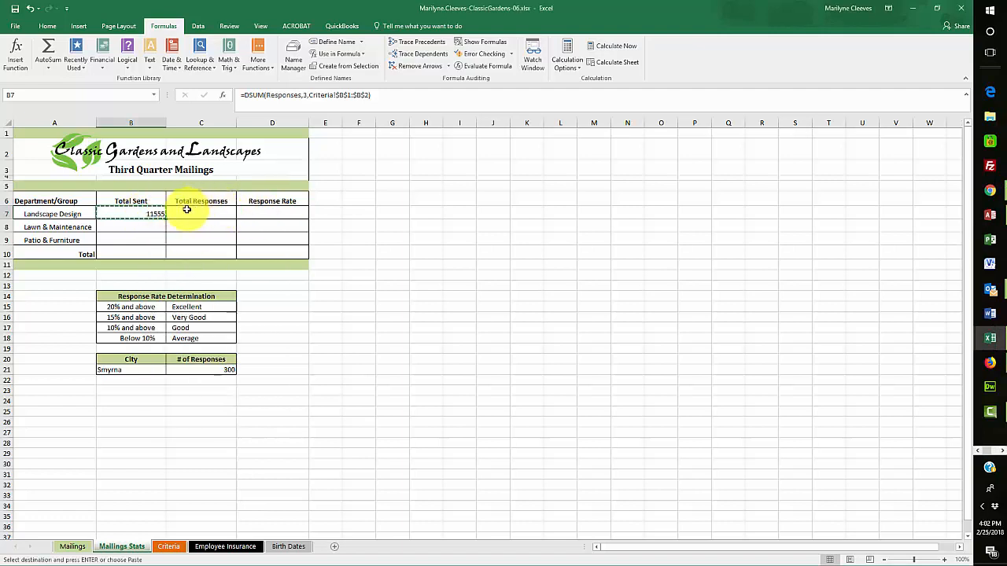
pyautogui.click(187, 209)
pyautogui.rightClick(187, 209)
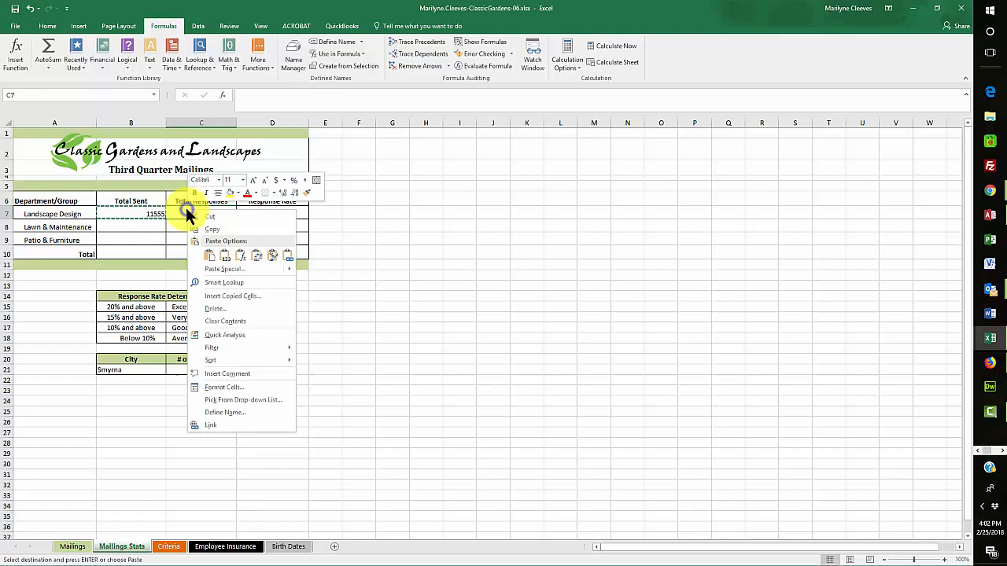
pyautogui.click(209, 258)
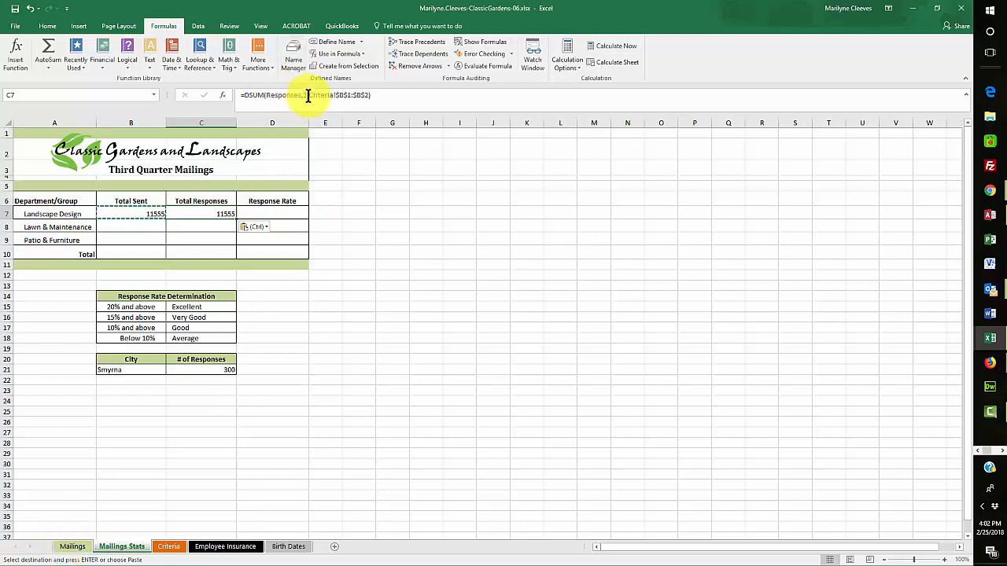
# Edit the DSUM arguments in cell C7 so that the Field is 4.
pyautogui.click(224, 94)
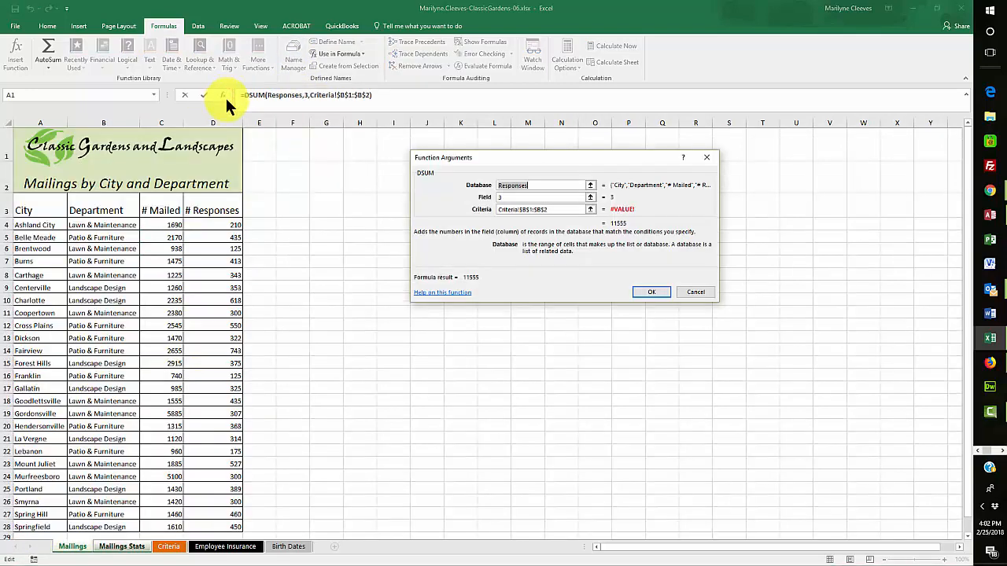
pyautogui.click(502, 197)
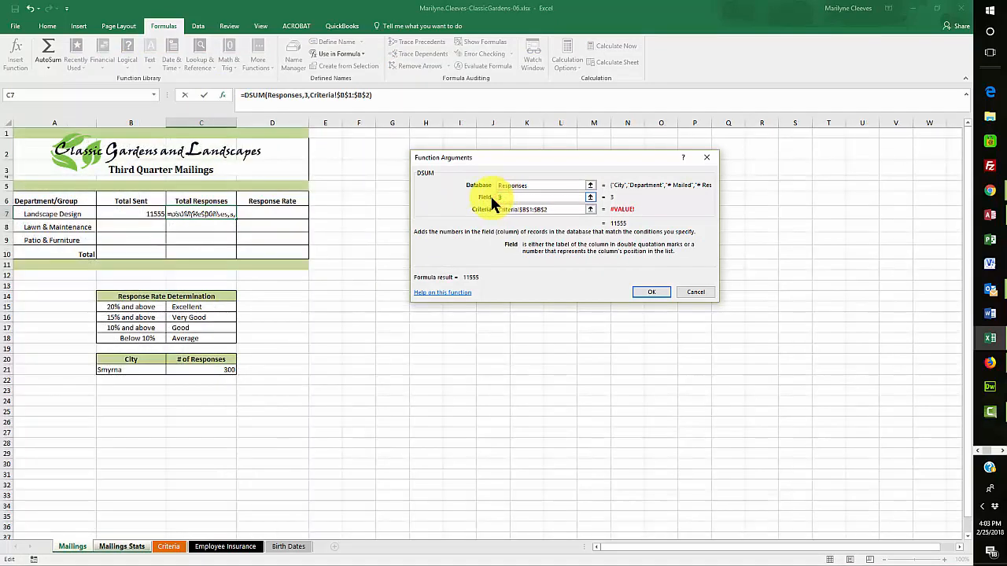
pyautogui.write('4')
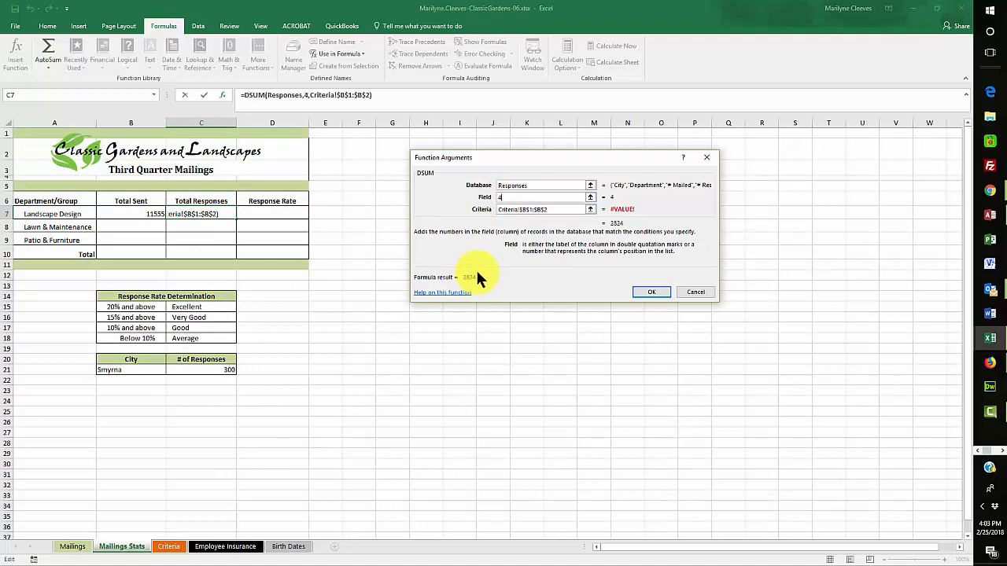
pyautogui.click(653, 293)
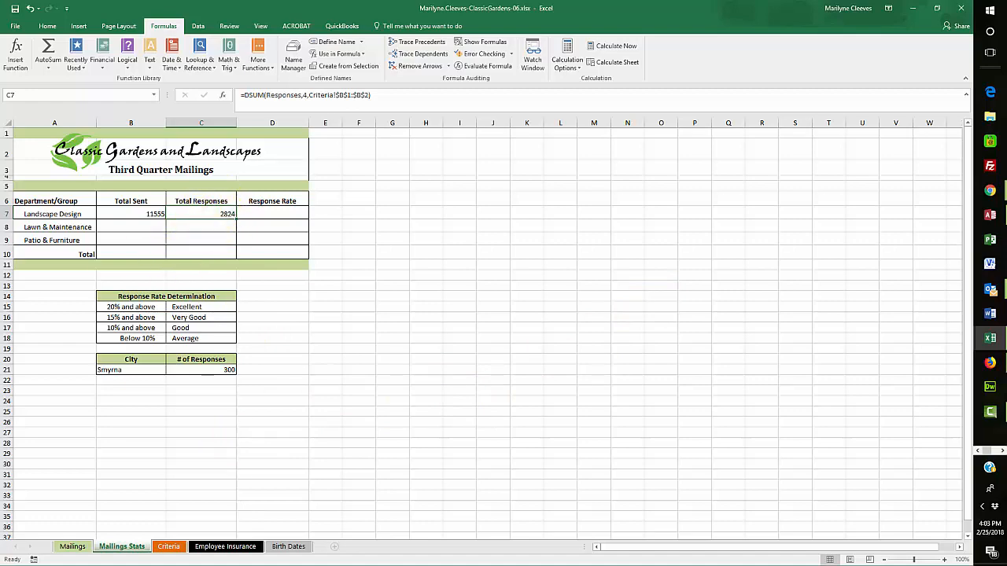
# Switch to Acrobat, highlight DSUM instructions 3e to 3g, and move the instructions window clear of the worksheet.
pyautogui.moveTo(0, 11); pyautogui.dragTo(362, 2)
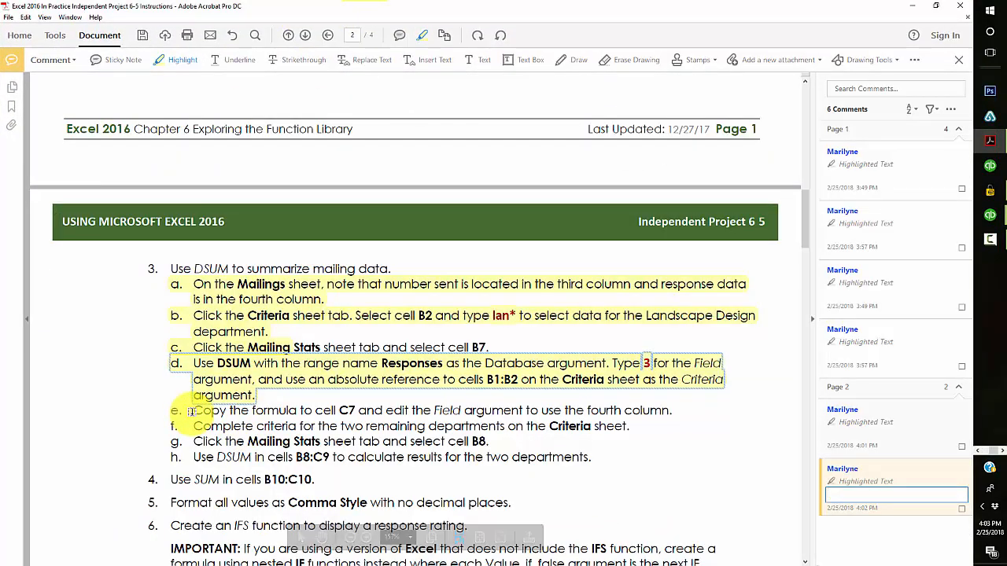
pyautogui.moveTo(190, 411); pyautogui.dragTo(491, 438)
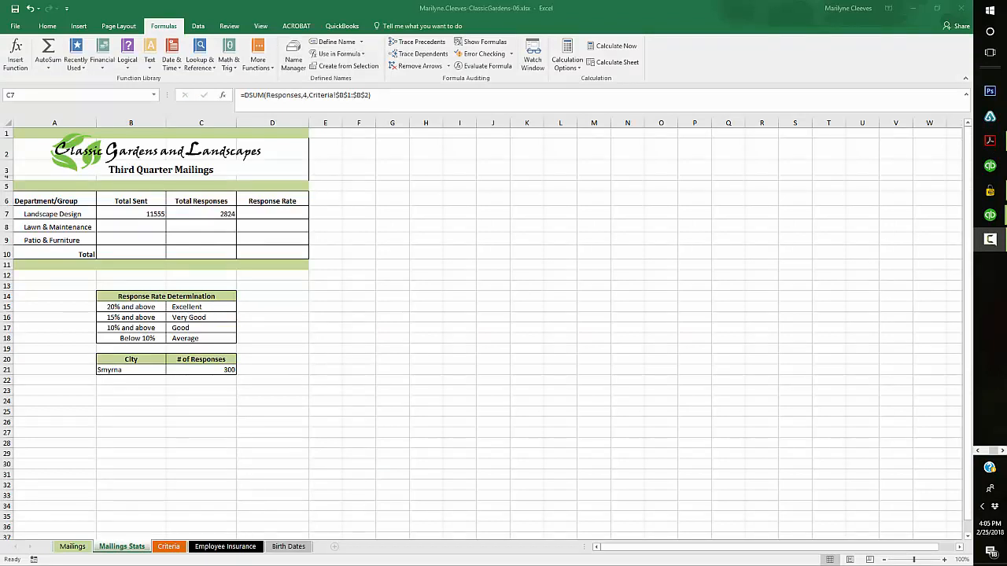
pyautogui.hotkey('alt', 'Tab')
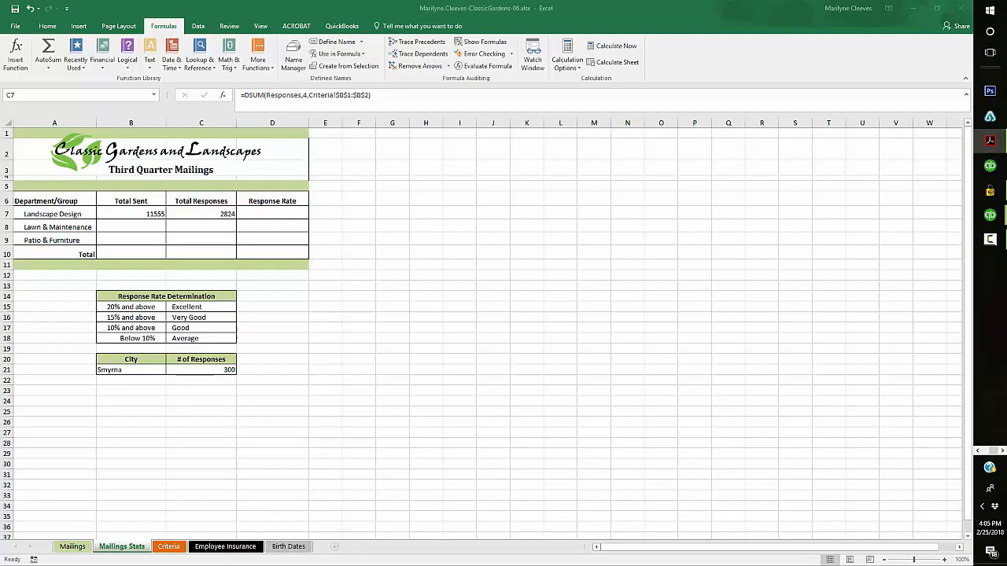
pyautogui.moveTo(0, 11); pyautogui.dragTo(707, 17)
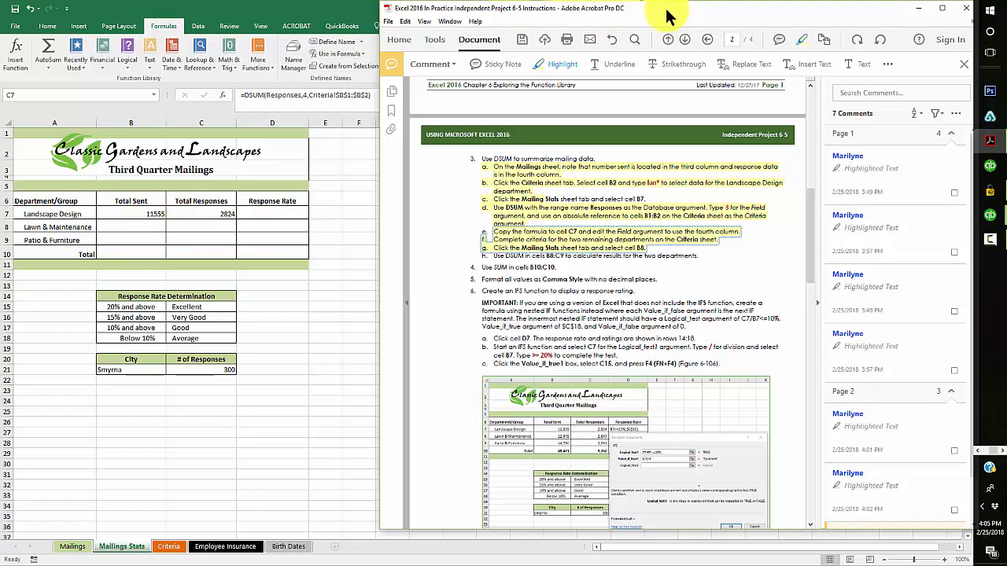
pyautogui.moveTo(667, 14); pyautogui.dragTo(246, 36)
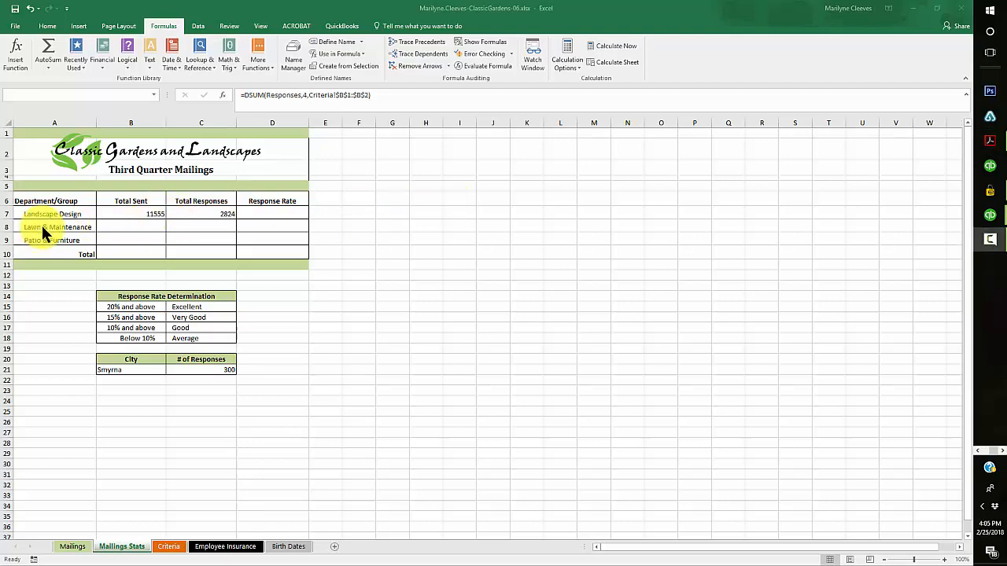
# Back in Excel, set the second Department criterion in cell B5 of the Criteria sheet to law*.
pyautogui.click(169, 546)
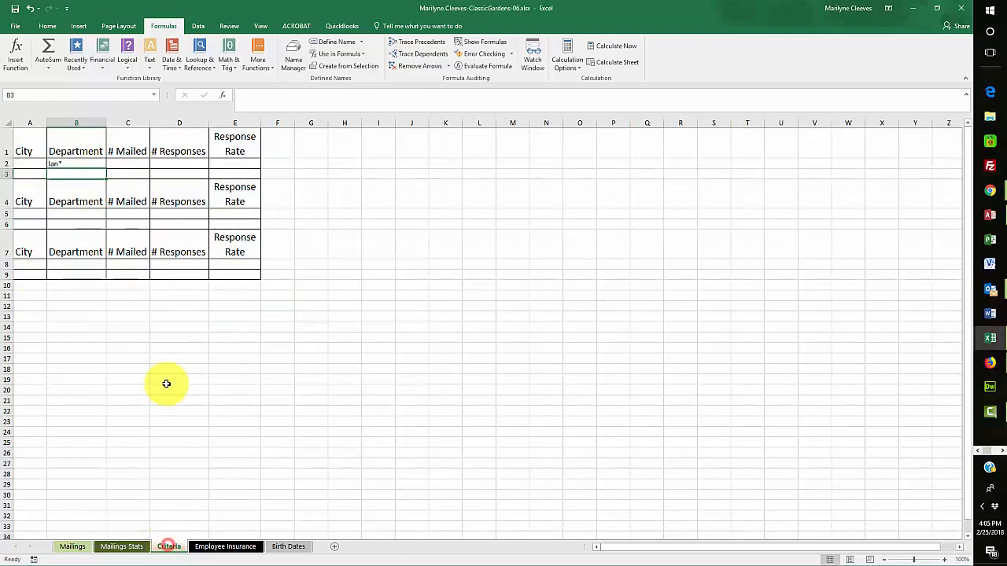
pyautogui.click(59, 214)
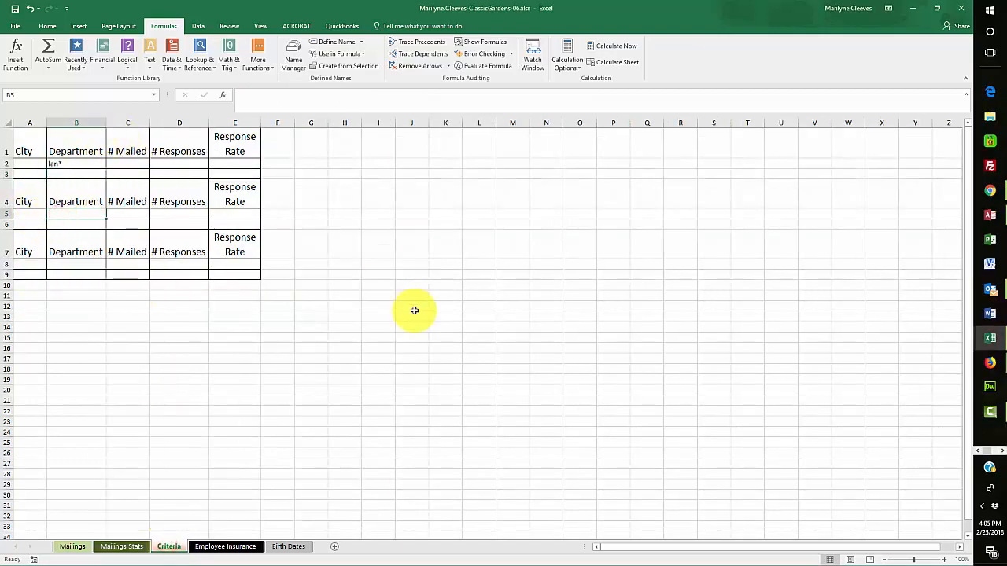
pyautogui.write('law*')
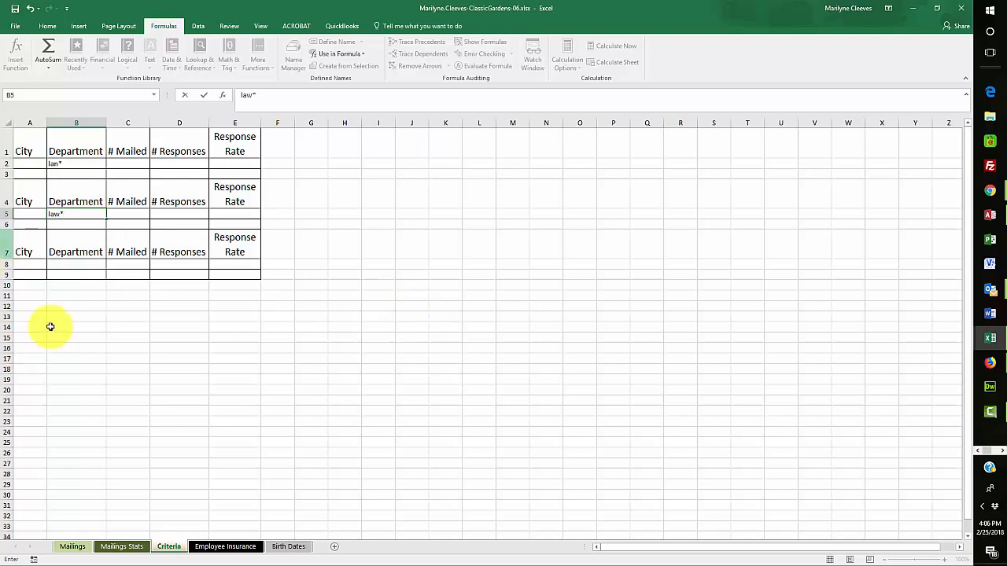
pyautogui.press('Return')
# Set the third Department criterion in cell B8 of the Criteria sheet to pat* and save the workbook.
pyautogui.click(68, 263)
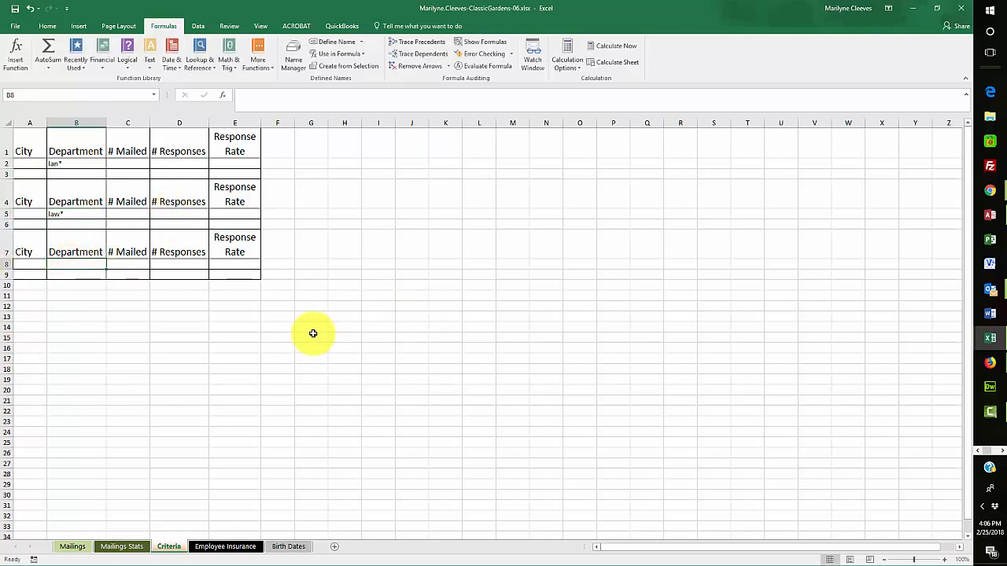
pyautogui.write('Pa')
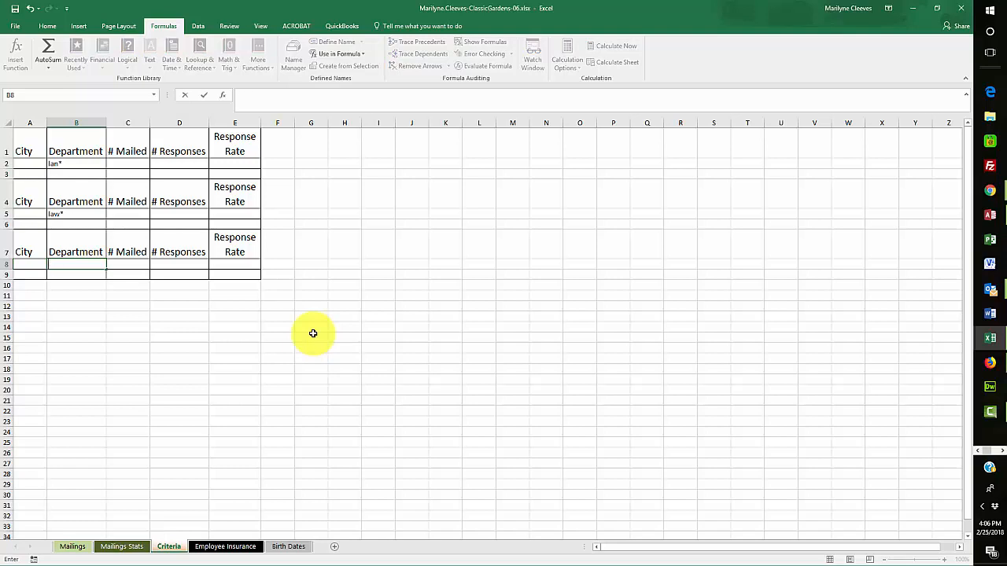
pyautogui.write('pat*')
pyautogui.press('Return')
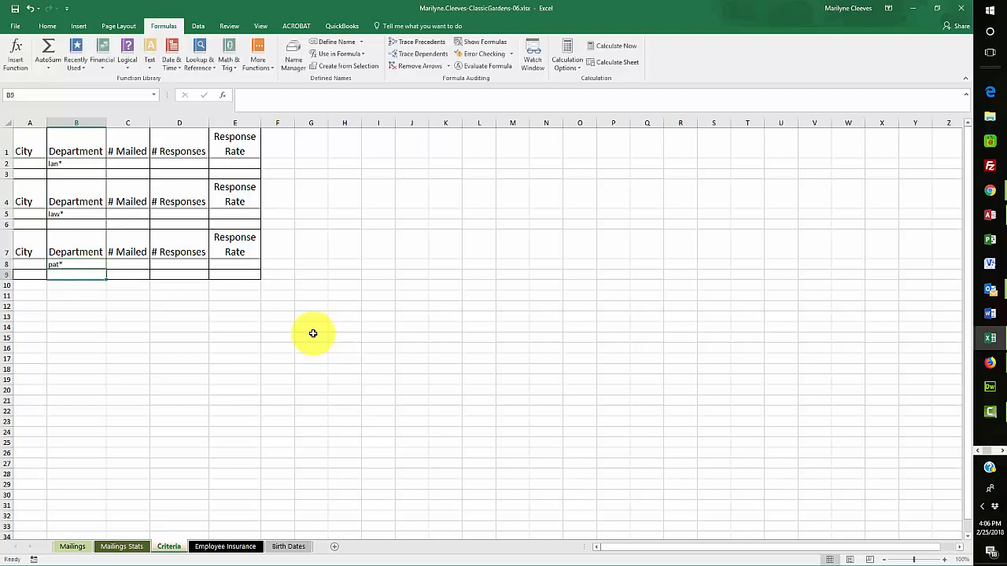
pyautogui.click(14, 9)
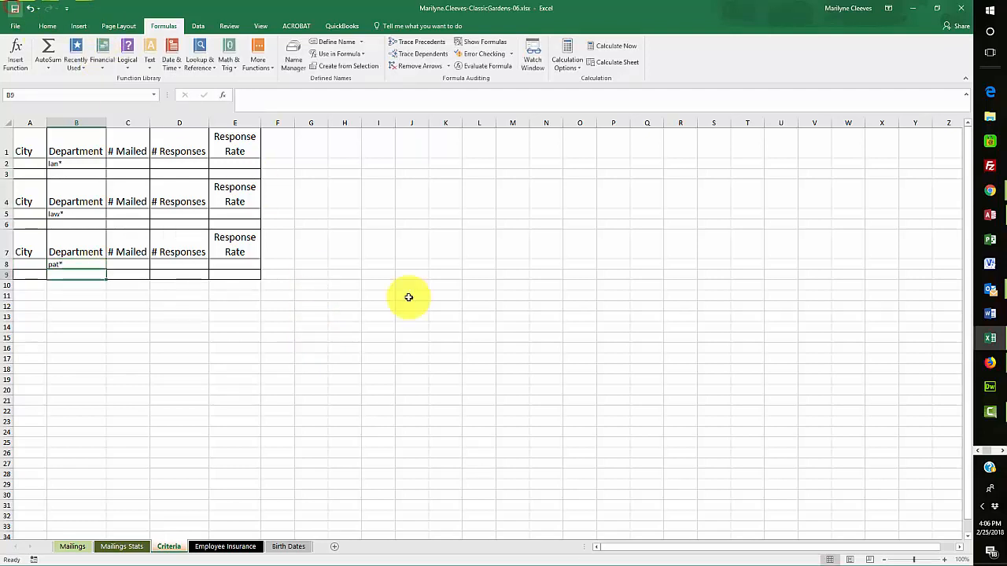
# On the Mailings Stats sheet, copy the DSUM formula from B7 to the other departments' Total Sent cells, B8 and B9.
pyautogui.click(128, 548)
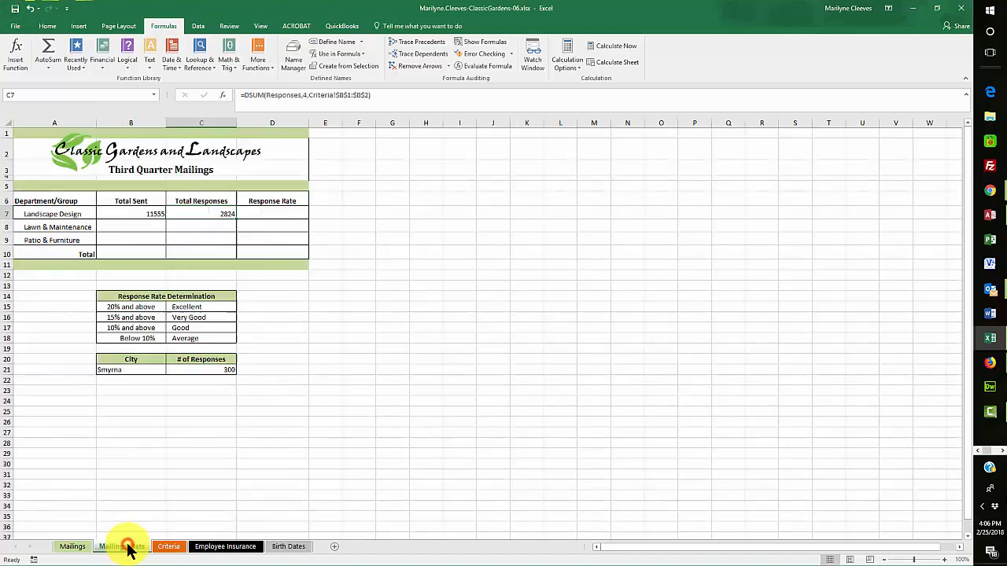
pyautogui.click(129, 213)
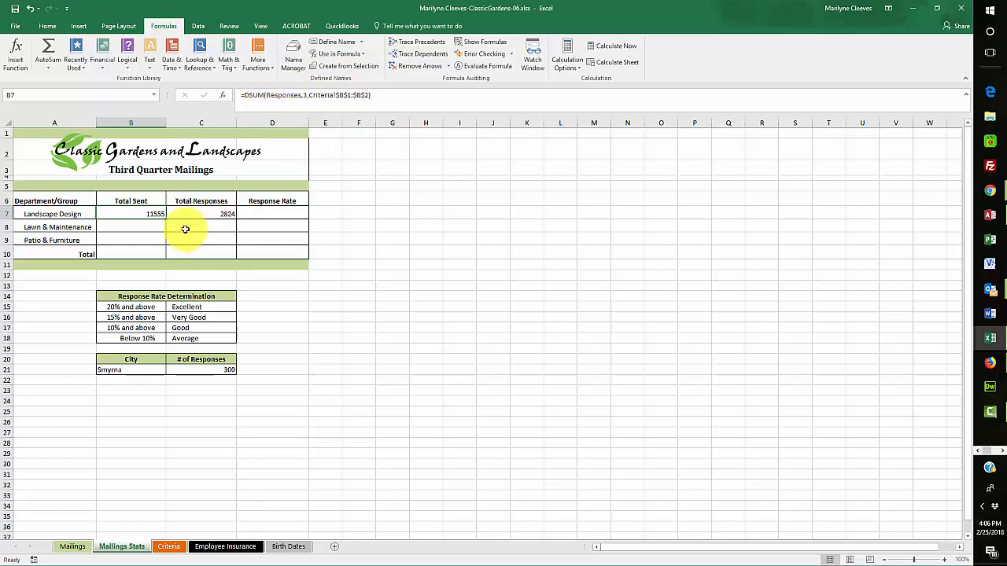
pyautogui.rightClick(130, 214)
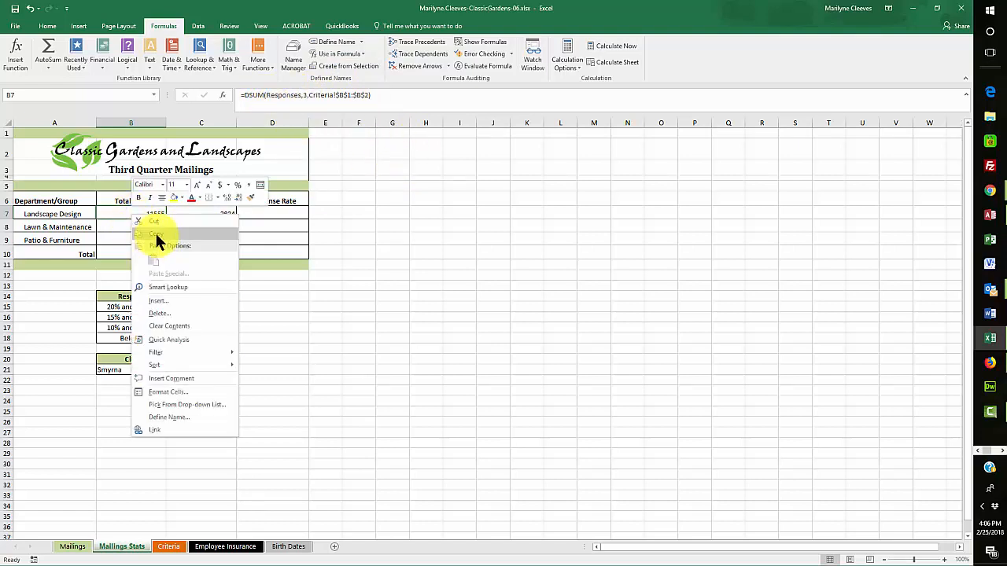
pyautogui.click(156, 232)
pyautogui.click(136, 224)
pyautogui.rightClick(136, 224)
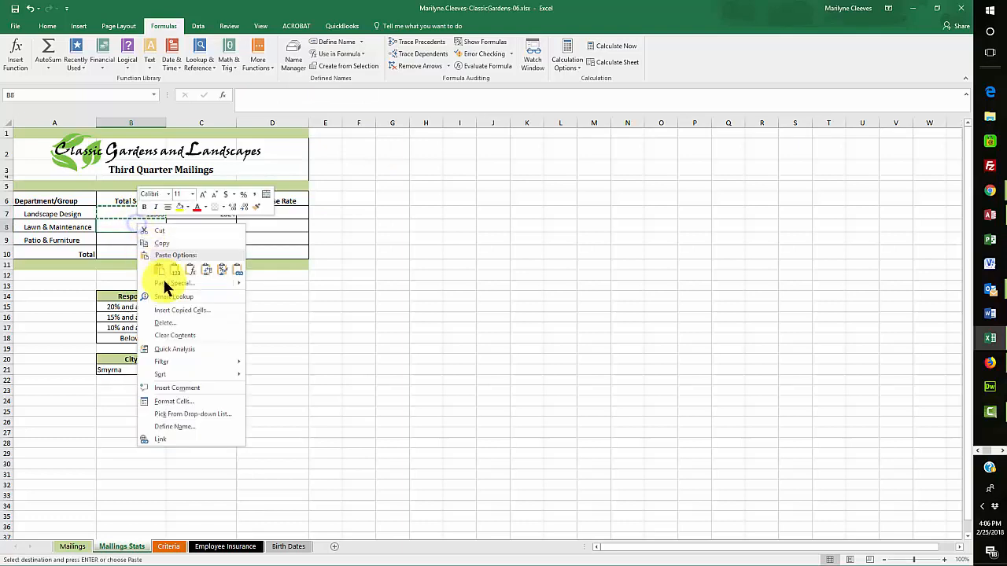
pyautogui.click(155, 269)
pyautogui.click(128, 240)
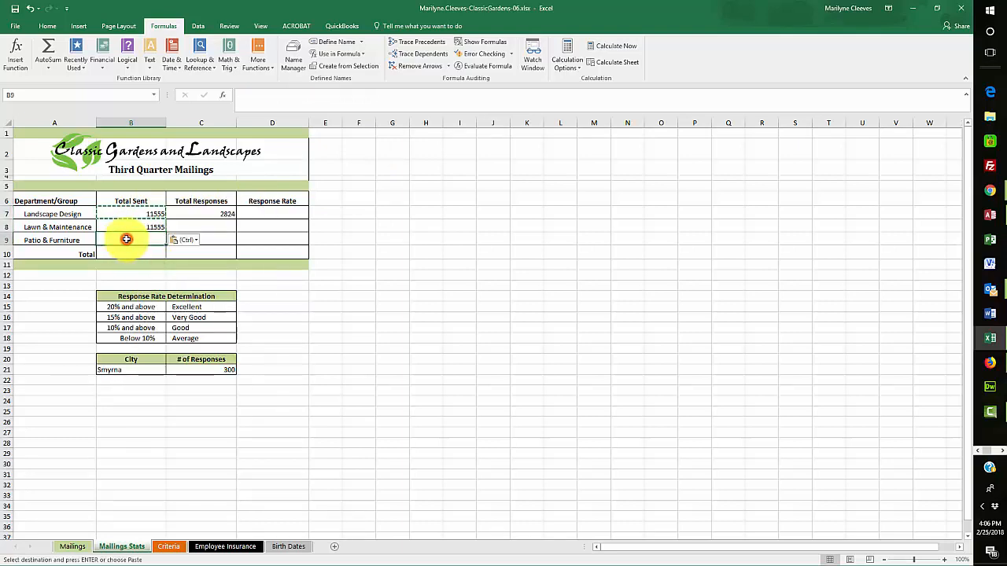
pyautogui.rightClick(129, 240)
pyautogui.click(150, 286)
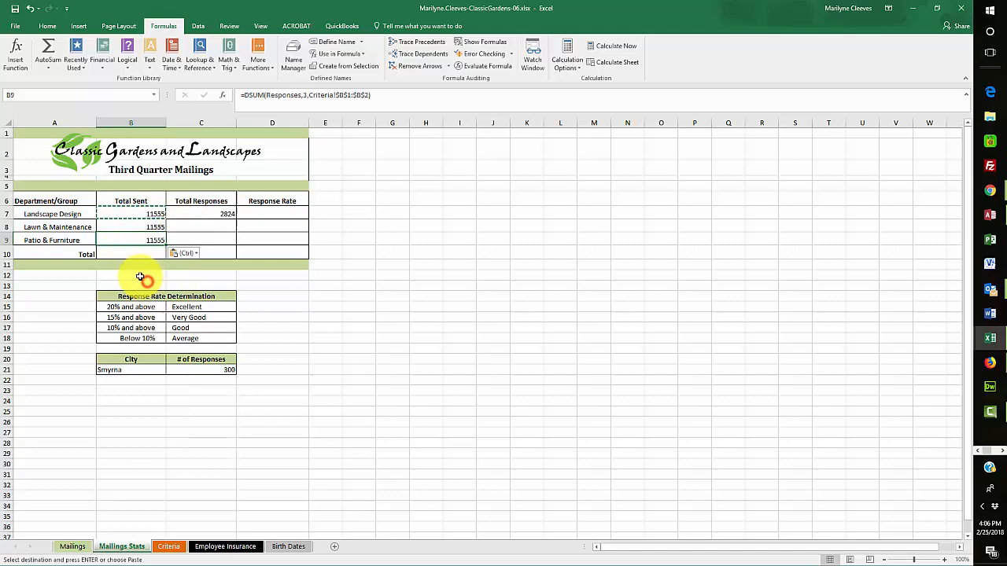
# Edit the DSUM arguments in cell B8 so that the Criteria is the absolute range Criteria!$B$4:$B$5.
pyautogui.click(138, 227)
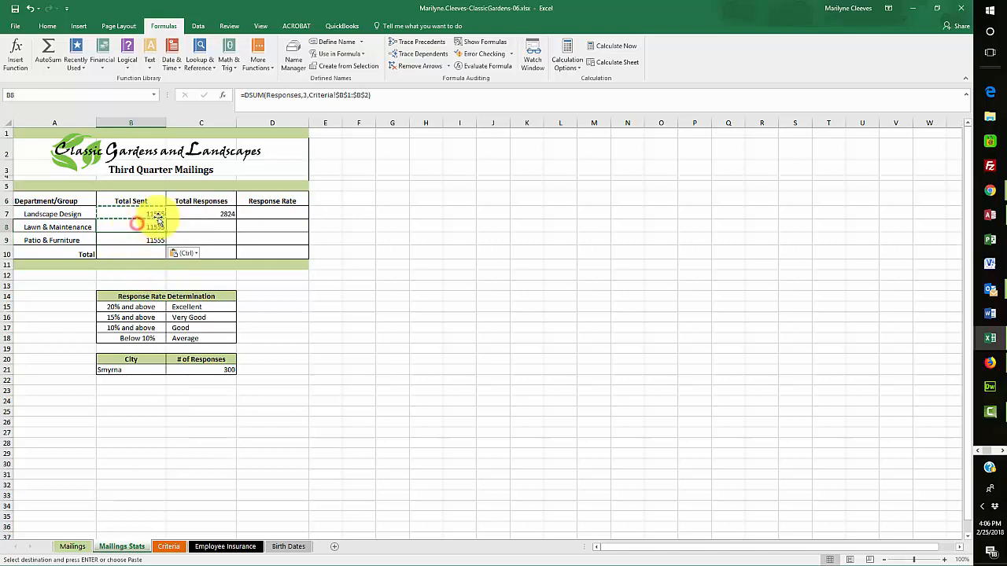
pyautogui.click(223, 94)
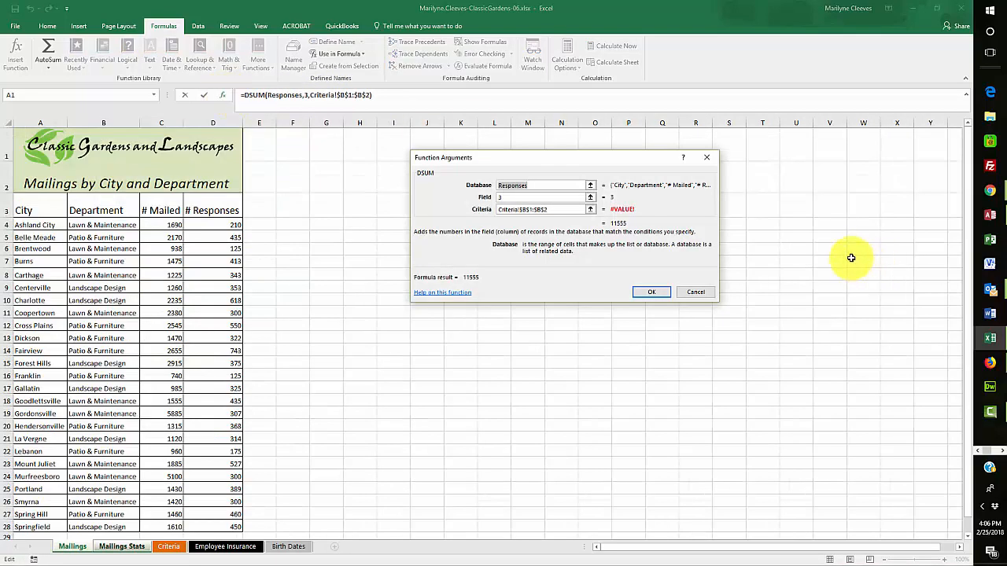
pyautogui.click(590, 210)
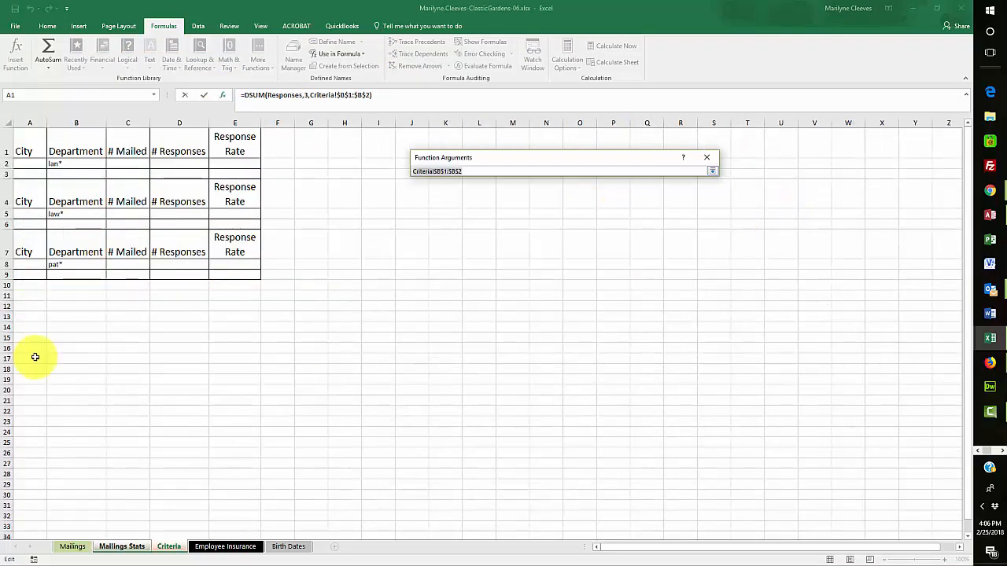
pyautogui.moveTo(71, 200); pyautogui.dragTo(59, 213)
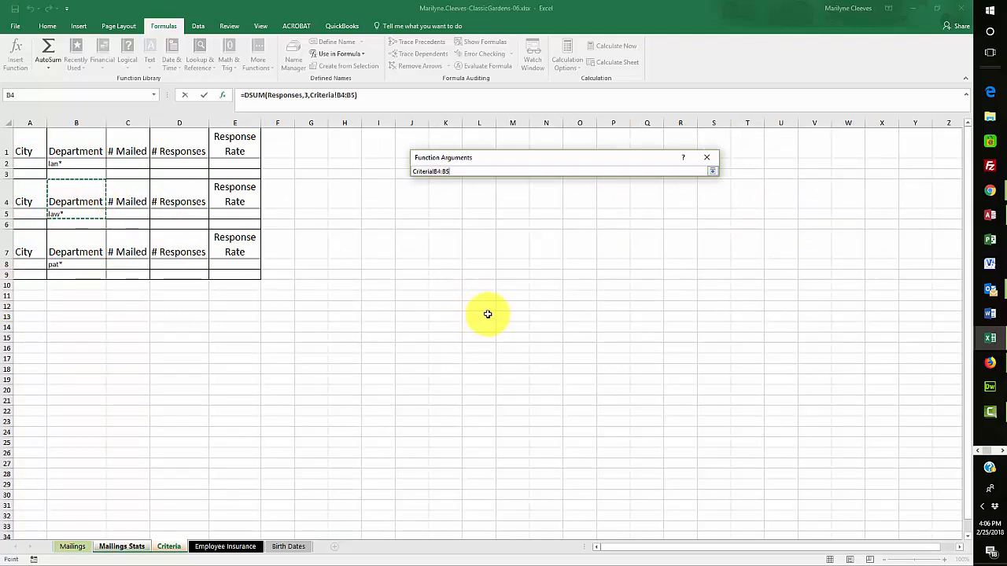
pyautogui.press('F4')
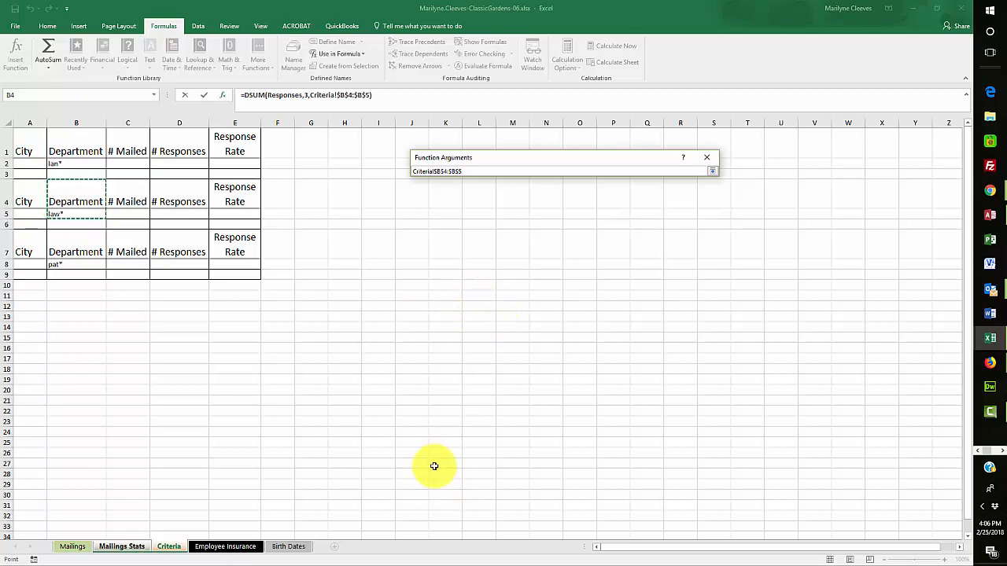
pyautogui.press('Return')
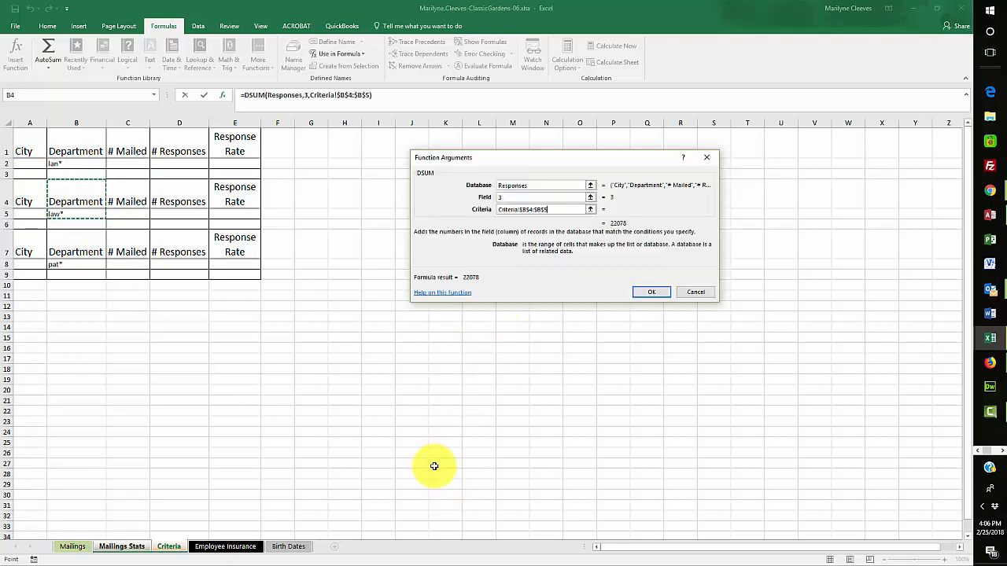
pyautogui.click(650, 291)
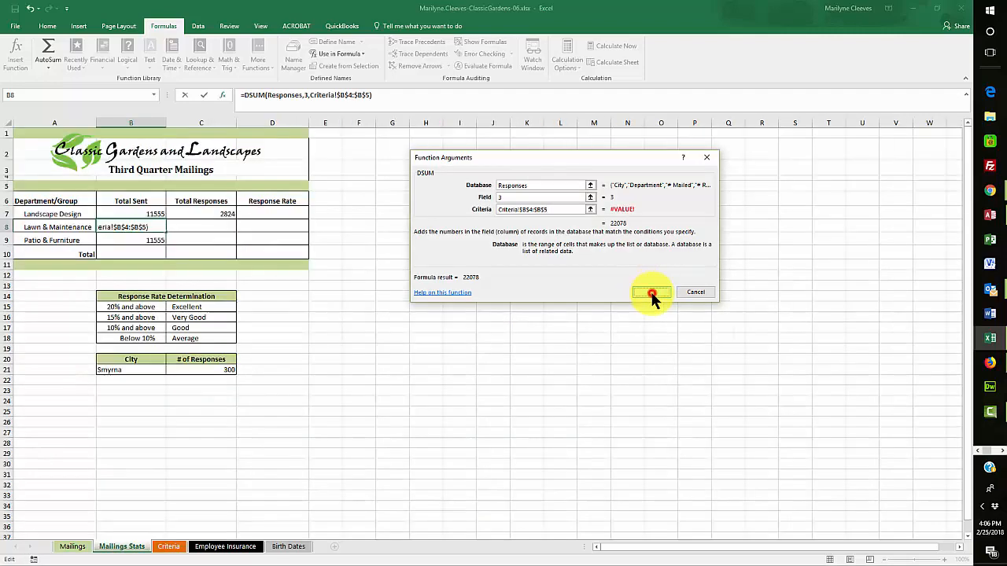
# Edit the DSUM arguments in cell B9 so that the Criteria is the absolute range Criteria!$B$7:$B$8.
pyautogui.click(136, 238)
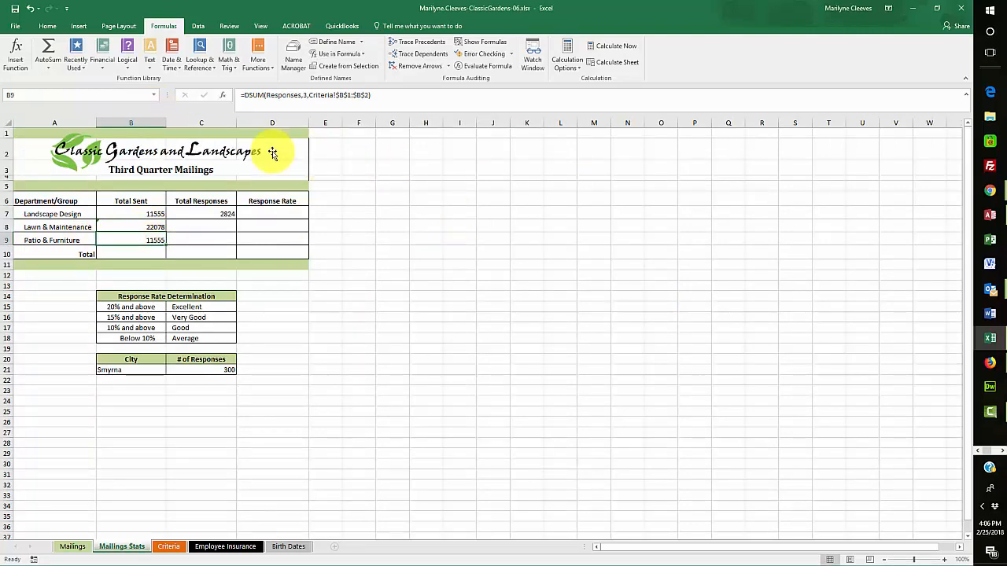
pyautogui.click(227, 95)
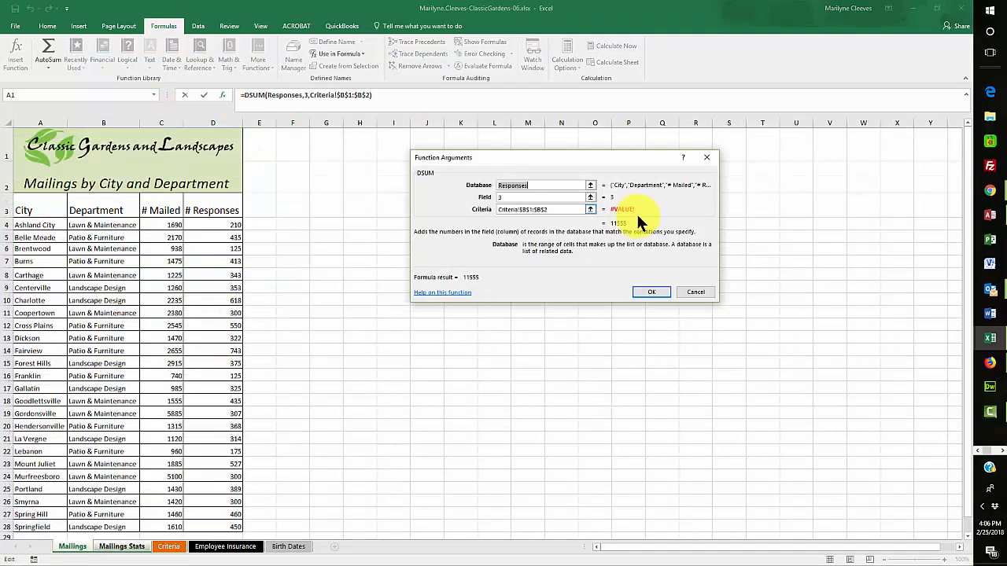
pyautogui.click(590, 209)
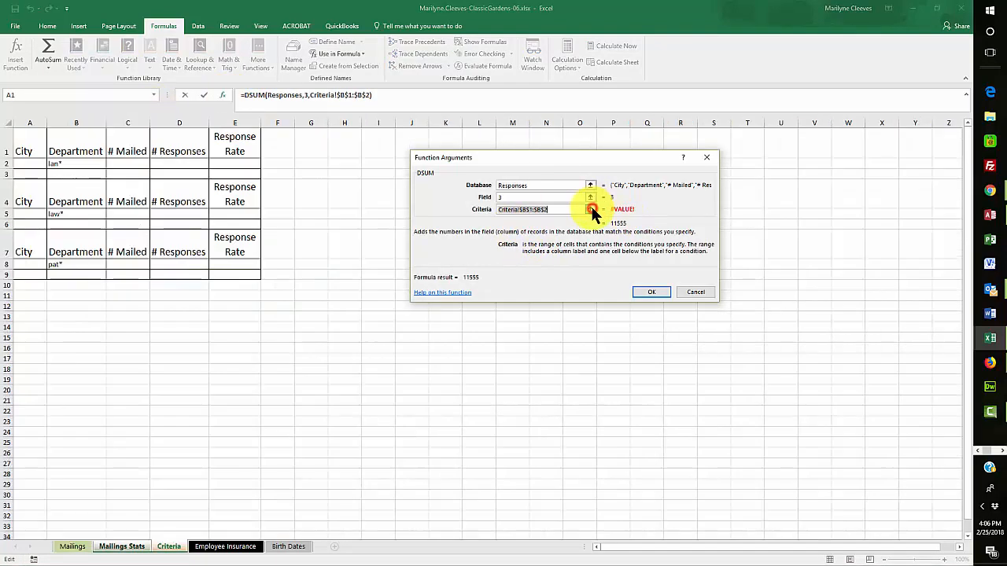
pyautogui.click(76, 248)
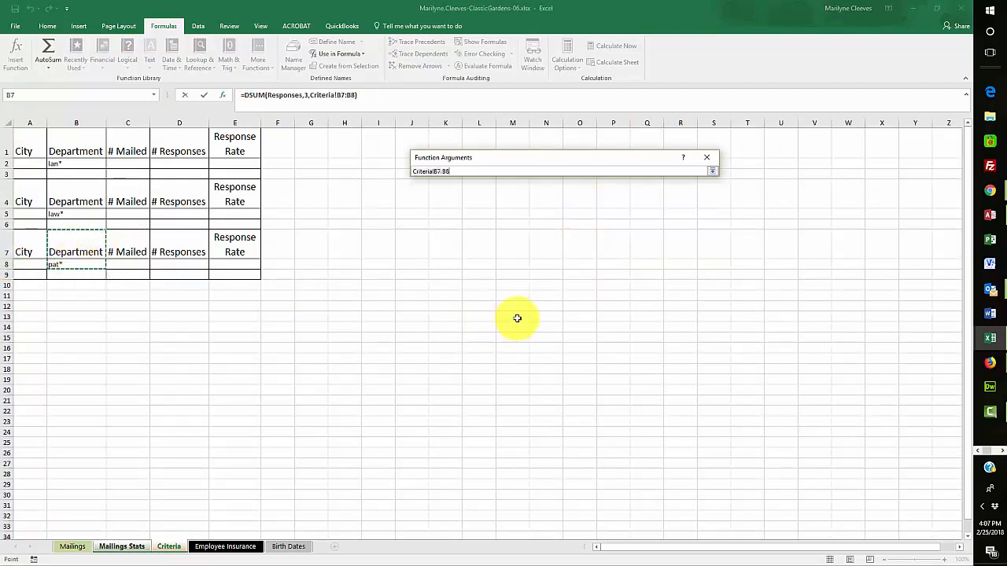
pyautogui.press('F4')
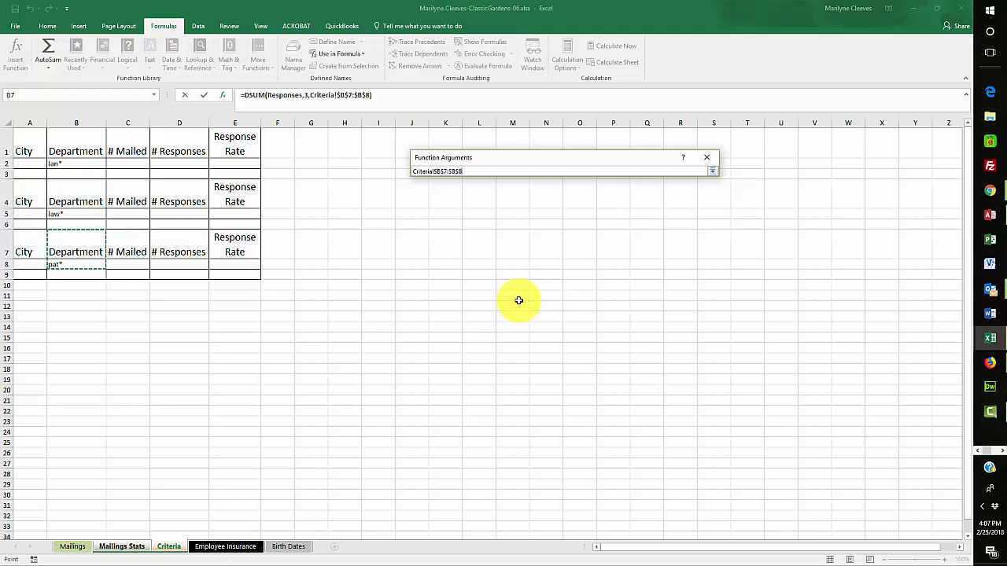
pyautogui.press('Return')
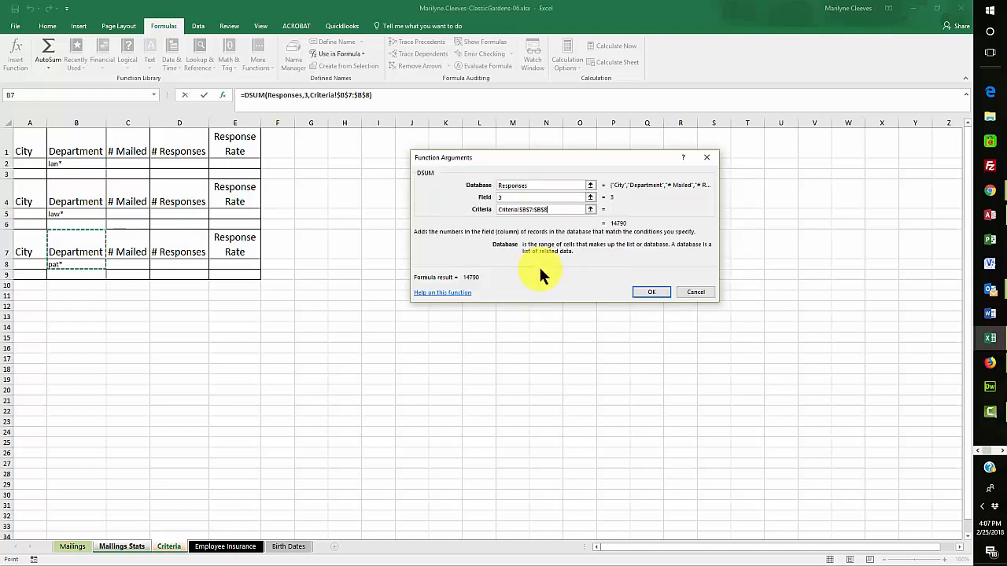
pyautogui.click(650, 292)
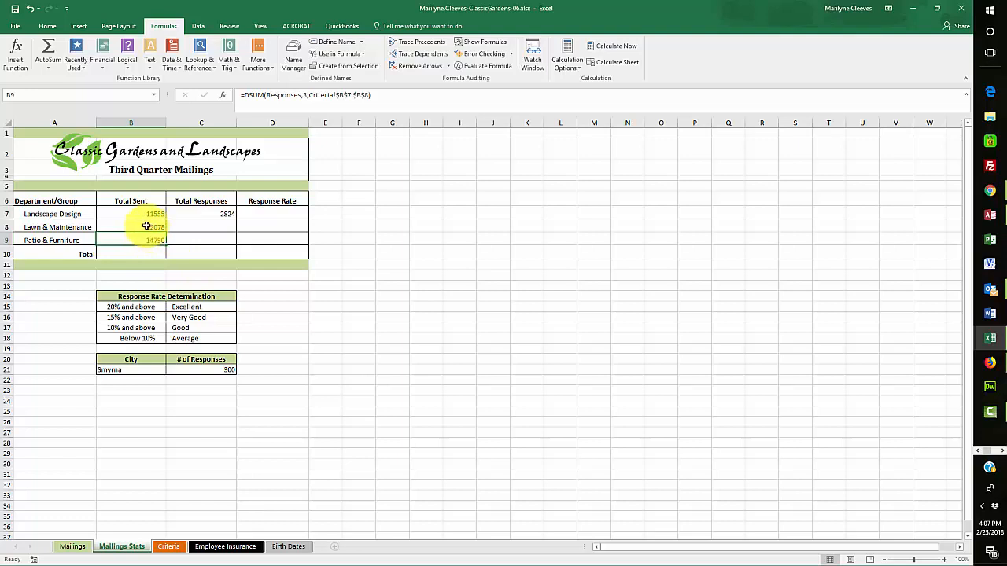
# Copy the Total Sent DSUM formulas from B8:B9 to the Total Responses cells C8:C9.
pyautogui.moveTo(144, 223); pyautogui.dragTo(142, 234)
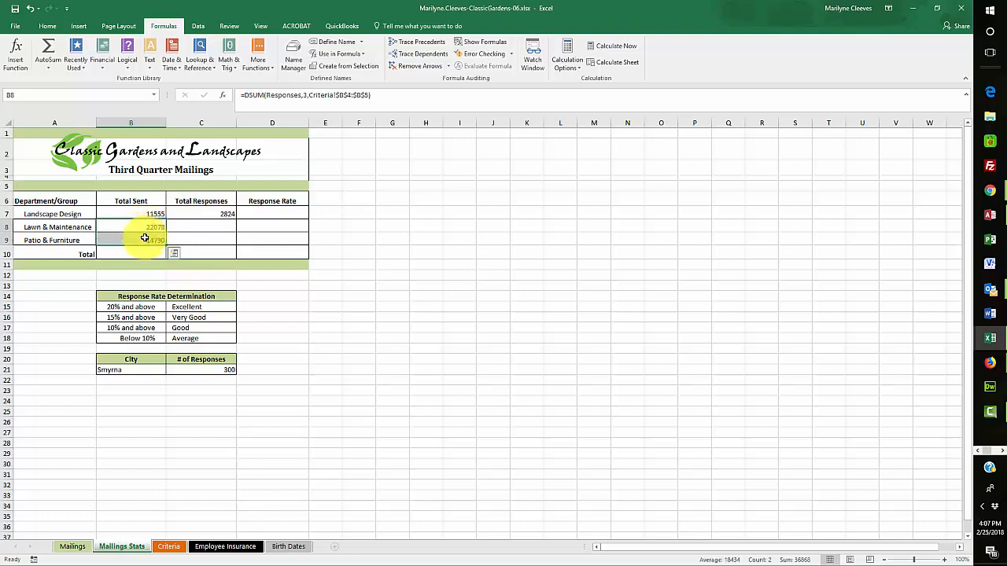
pyautogui.click(219, 212)
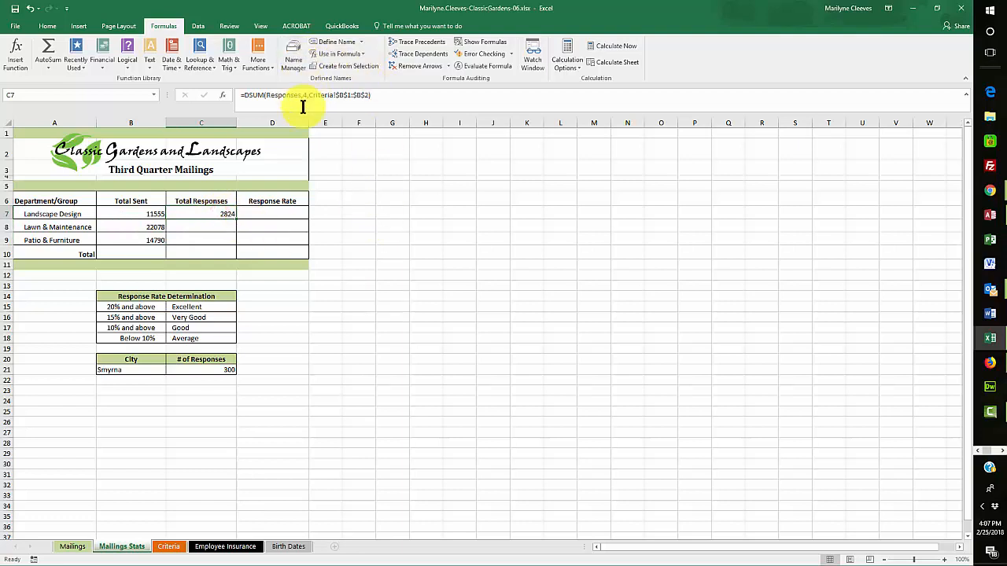
pyautogui.moveTo(133, 227); pyautogui.dragTo(132, 238)
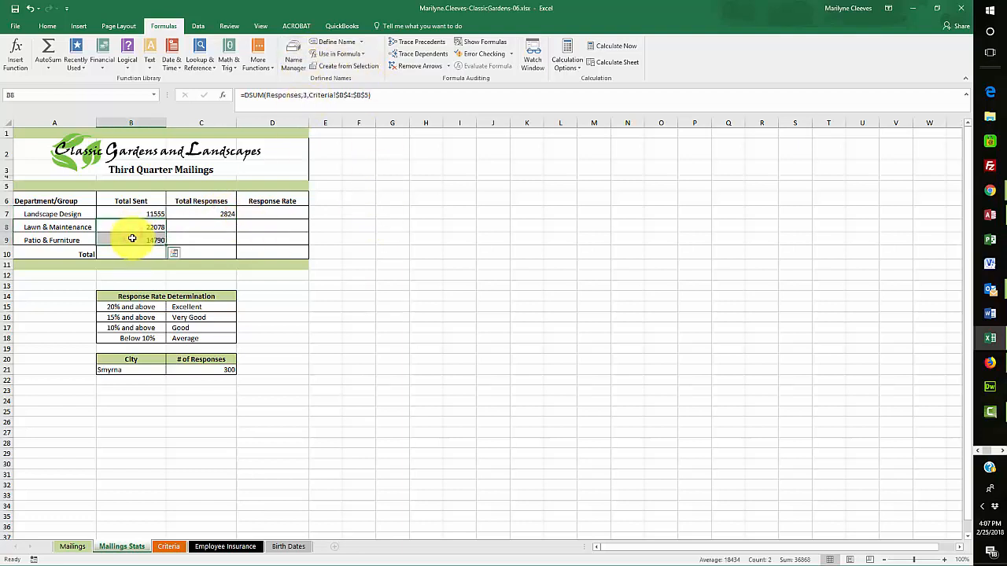
pyautogui.rightClick(133, 238)
pyautogui.click(158, 255)
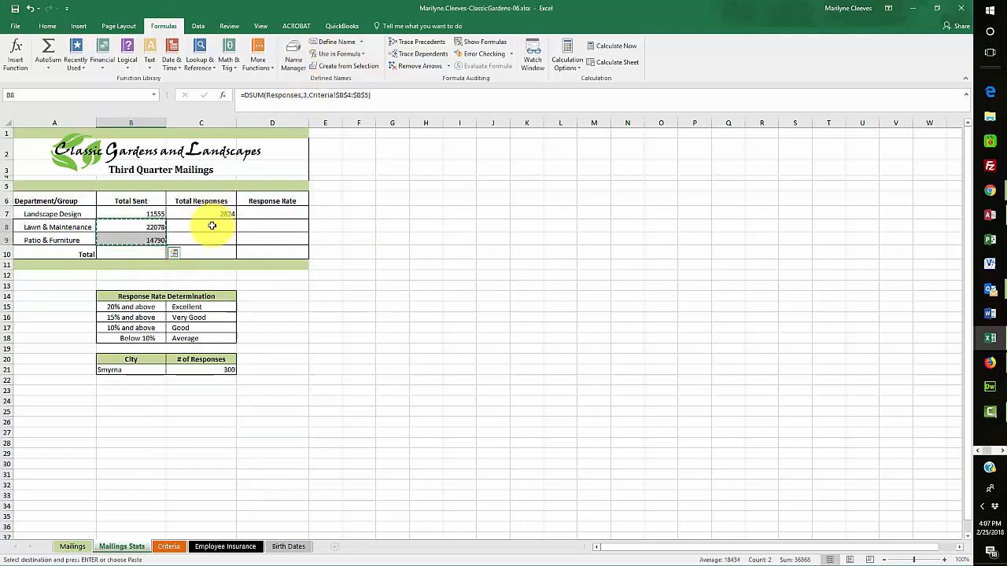
pyautogui.rightClick(212, 226)
pyautogui.click(236, 274)
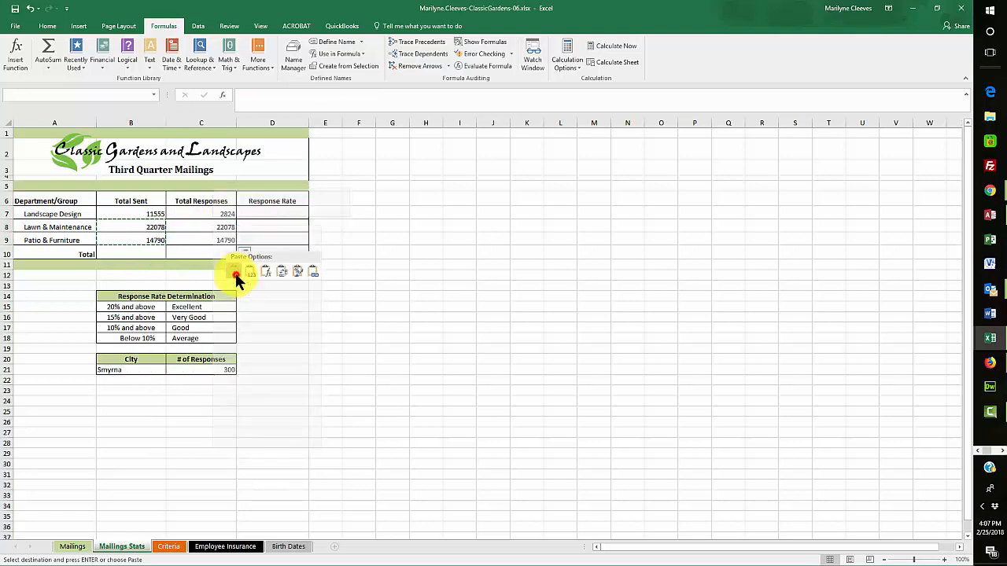
# Change the Field argument of the DSUM formula in cell C8 to 4.
pyautogui.click(306, 95)
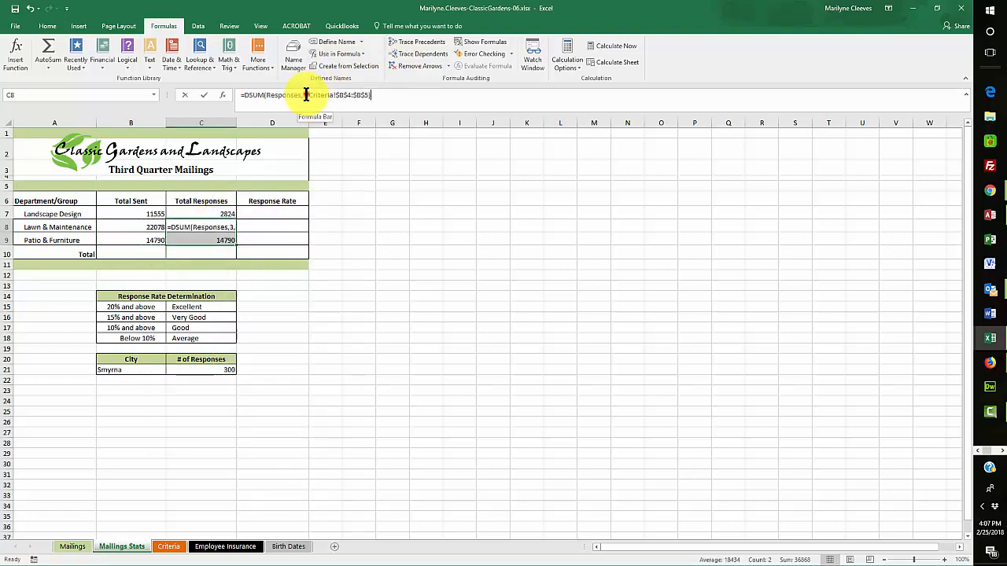
pyautogui.doubleClick(305, 94)
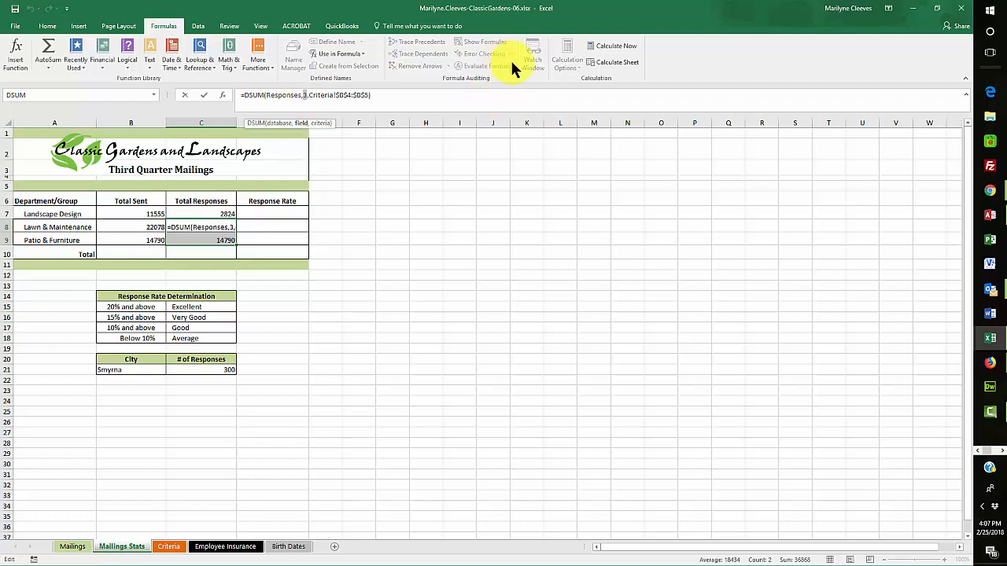
pyautogui.write('4')
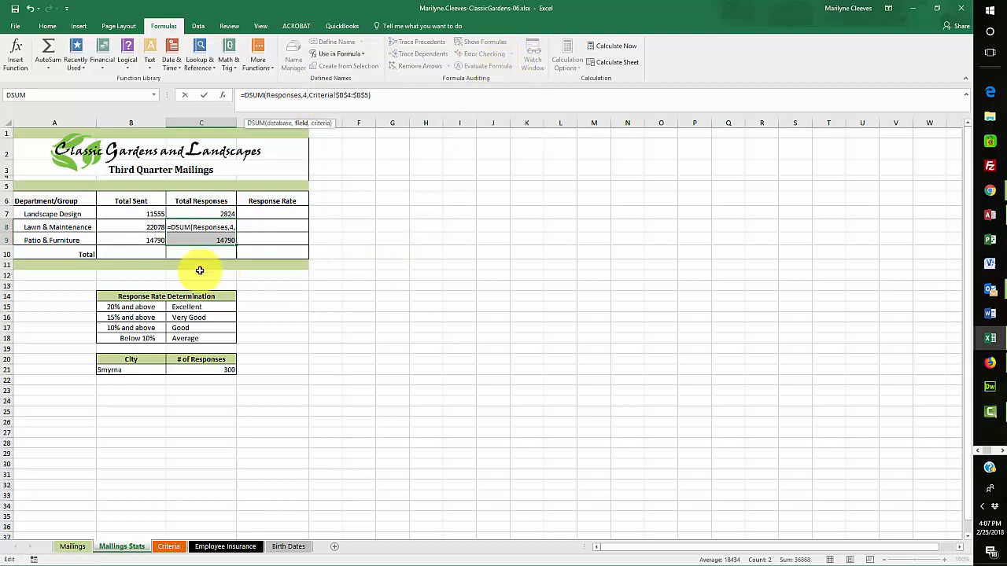
pyautogui.press('Return')
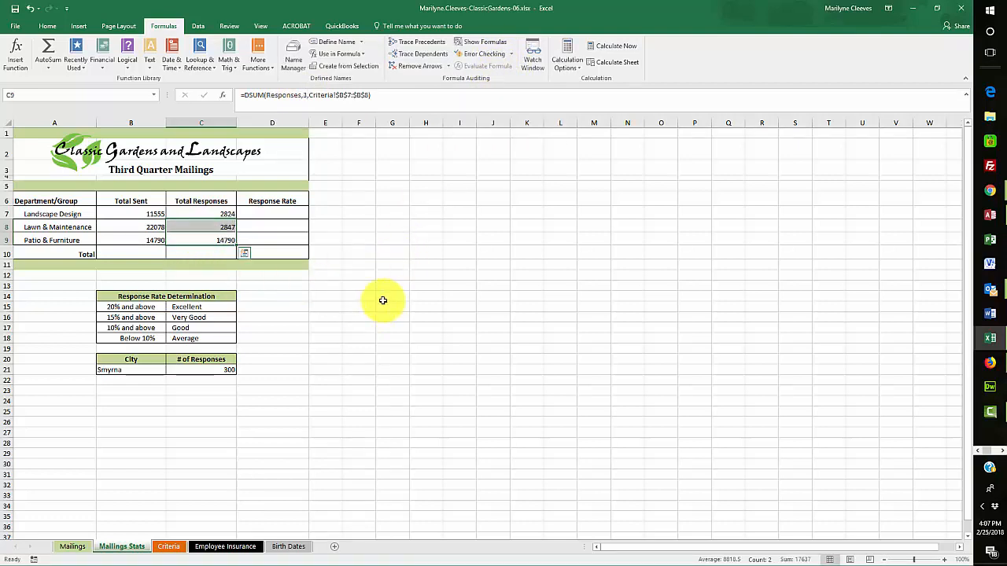
pyautogui.click(209, 227)
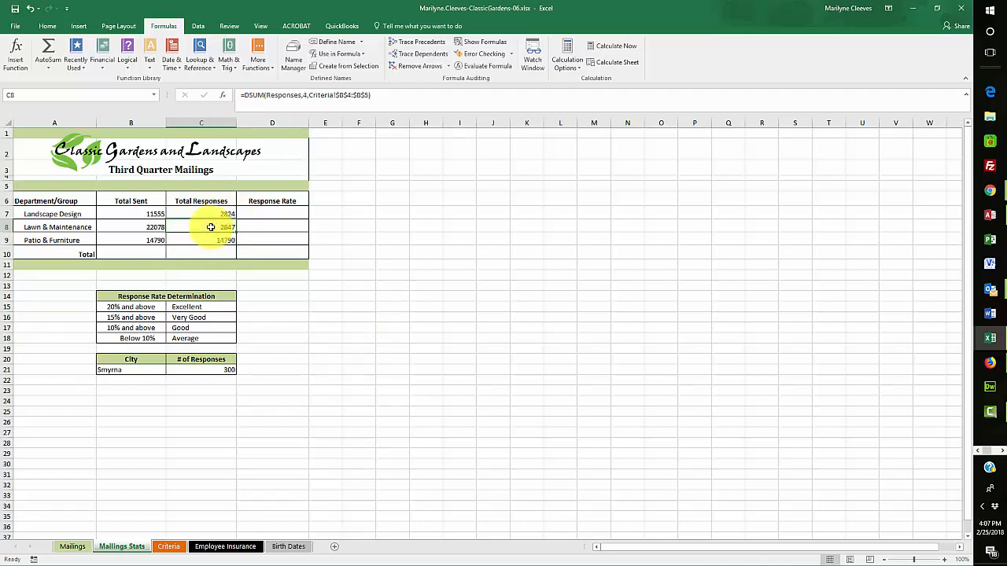
# Change the Field argument of the DSUM formula in cell C9 to 4.
pyautogui.click(208, 241)
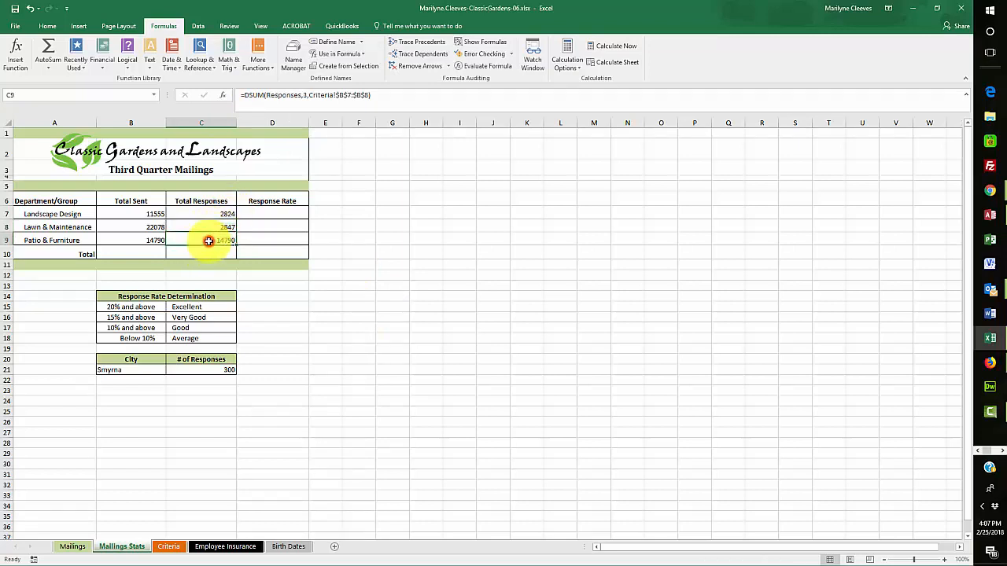
pyautogui.click(305, 96)
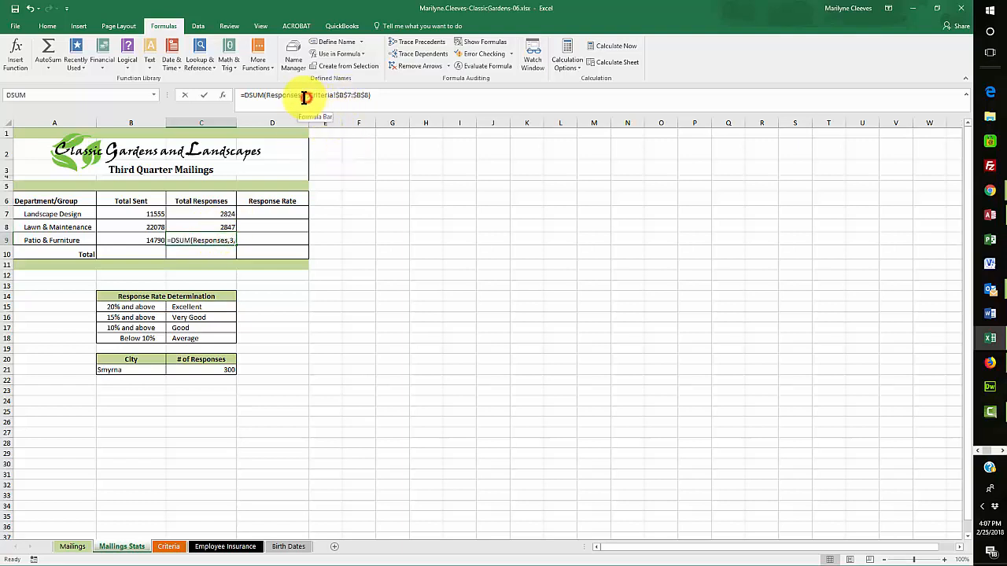
pyautogui.press('BackSpace')
pyautogui.write('4')
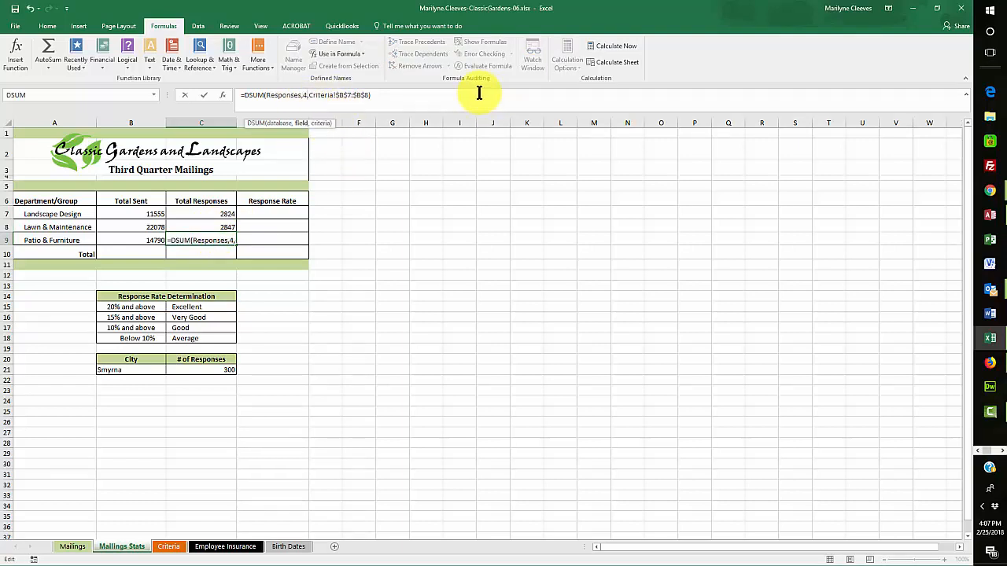
pyautogui.press('Return')
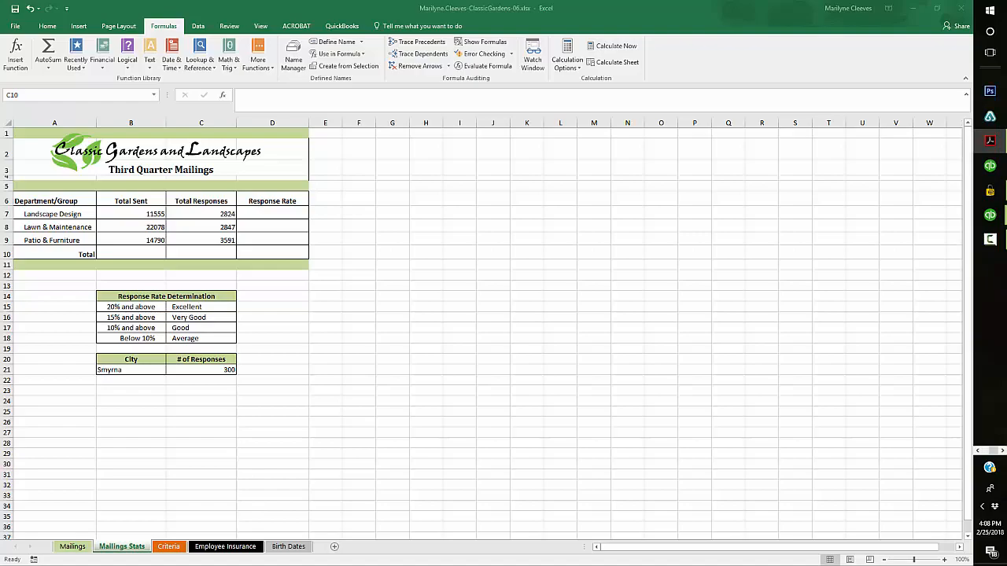
# In the instructions PDF in Adobe Acrobat, highlight step 3h about using DSUM in cells B8:C9, and clear the PDF window away.
pyautogui.moveTo(0, 3); pyautogui.dragTo(398, 0)
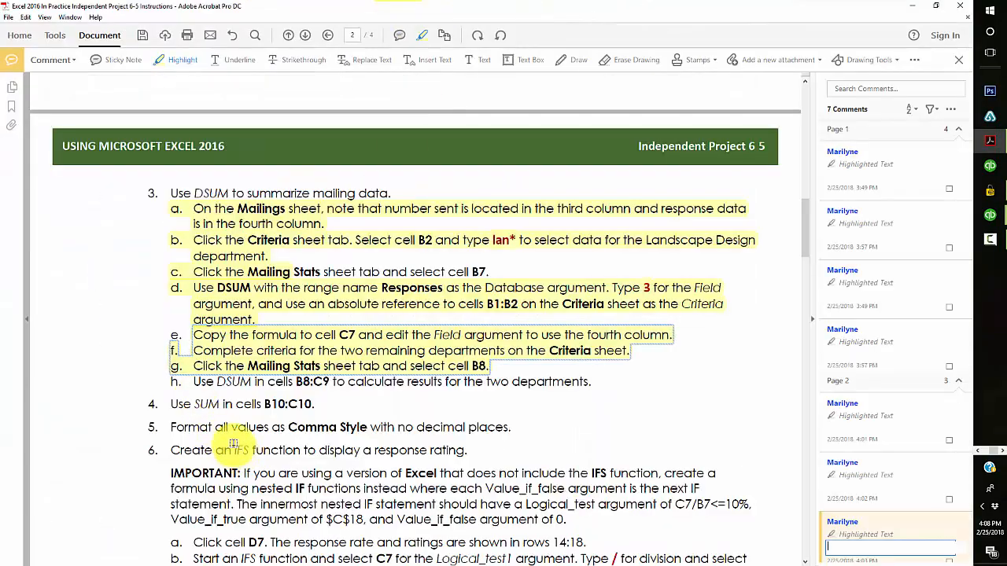
pyautogui.moveTo(193, 382); pyautogui.dragTo(598, 383)
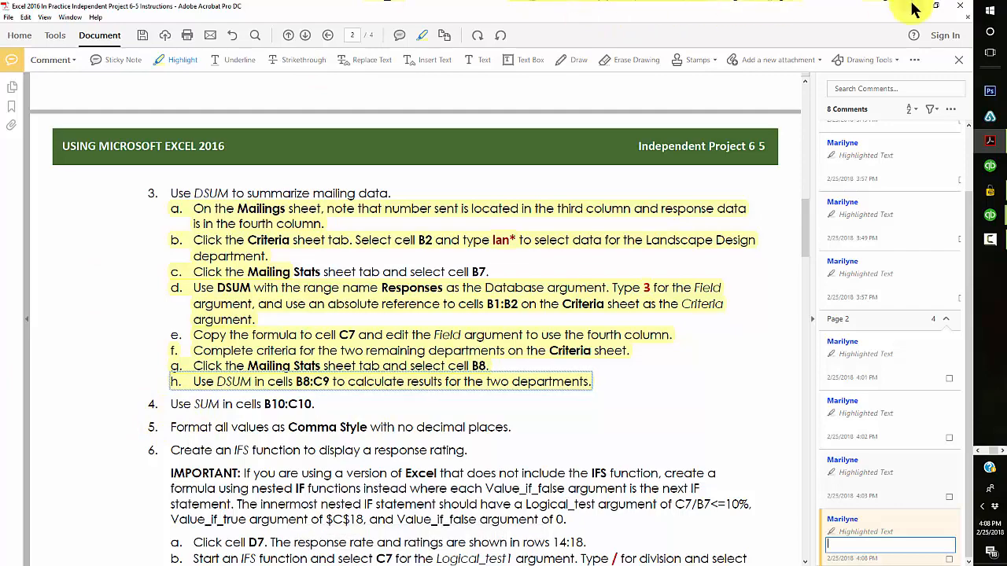
pyautogui.click(936, 10)
pyautogui.click(710, 9)
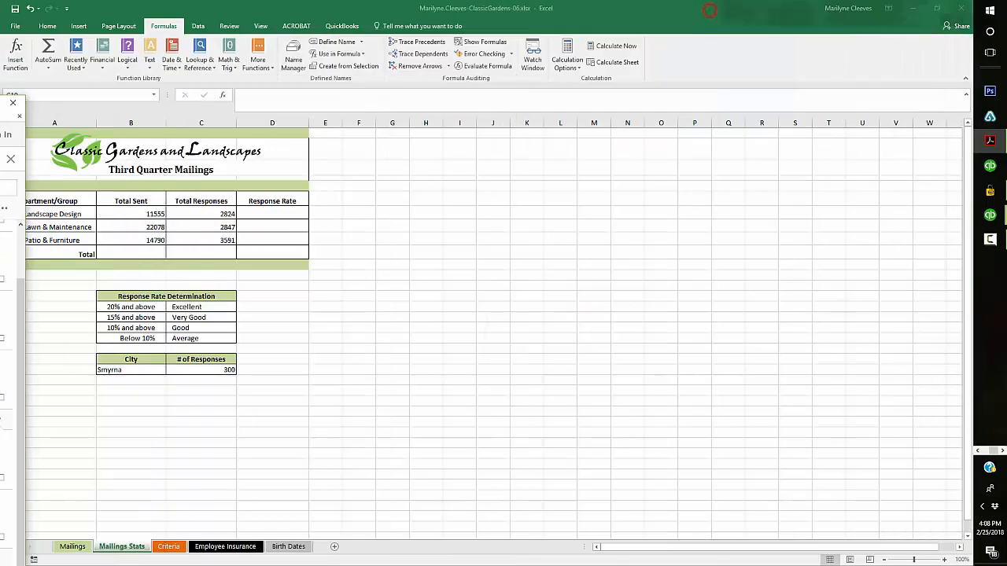
# Back in Excel, total the Total Sent and Total Responses columns with SUM in cells B10 and C10.
pyautogui.click(145, 252)
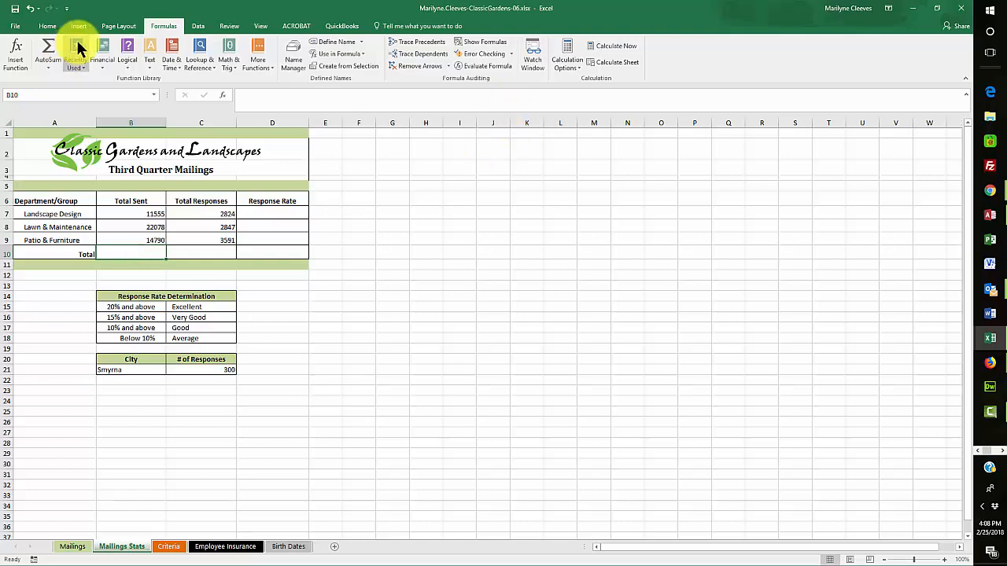
pyautogui.click(48, 48)
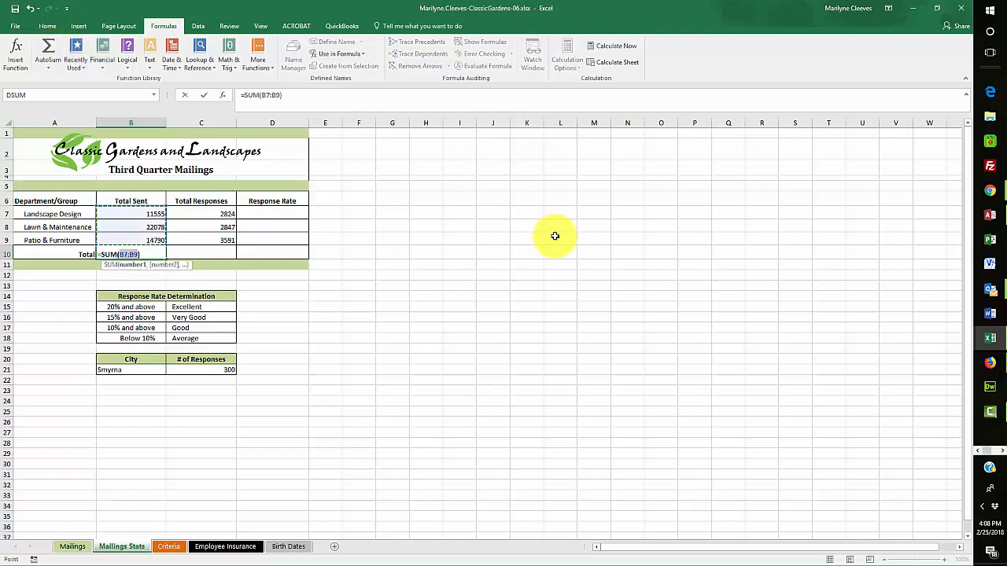
pyautogui.press('Return')
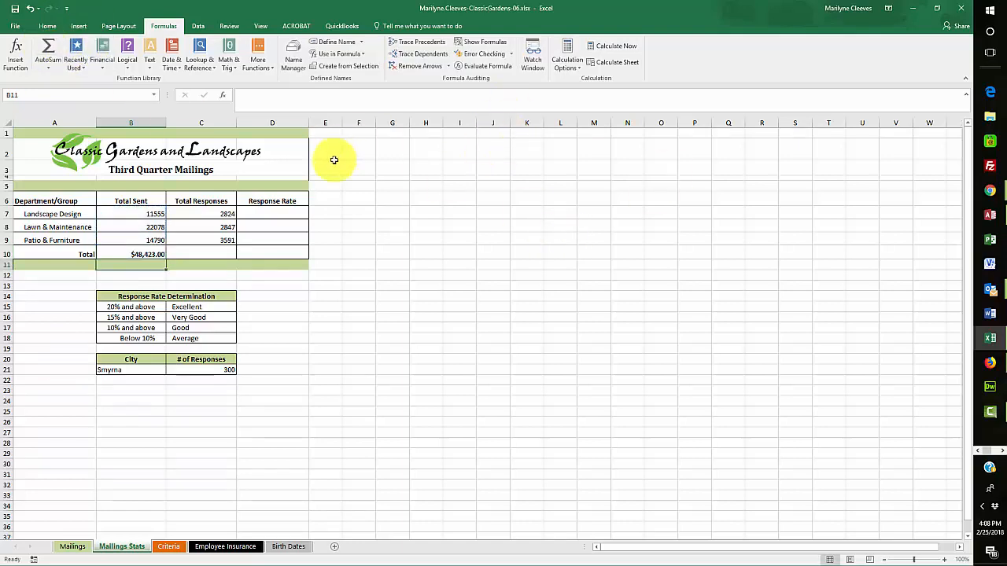
pyautogui.click(195, 250)
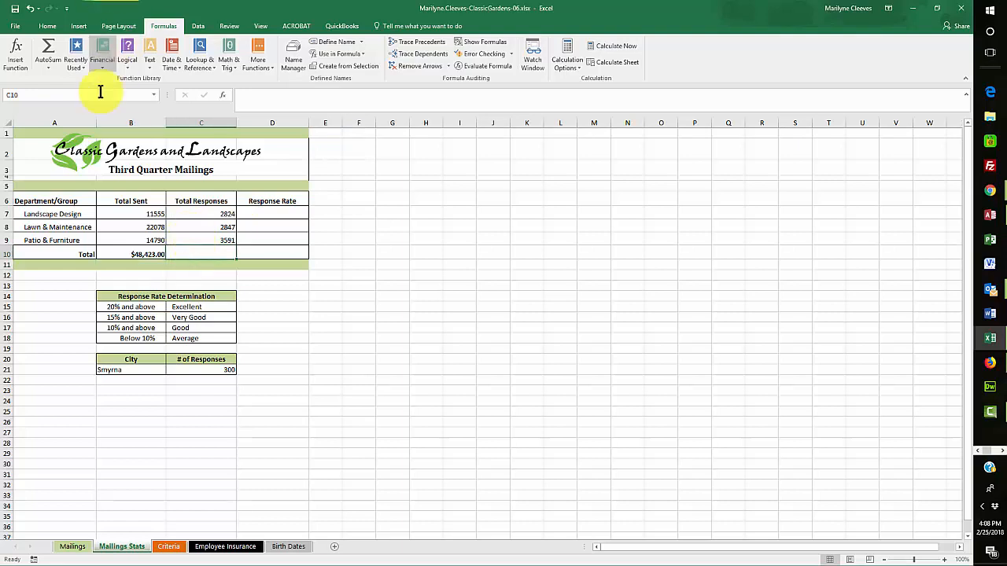
pyautogui.click(49, 52)
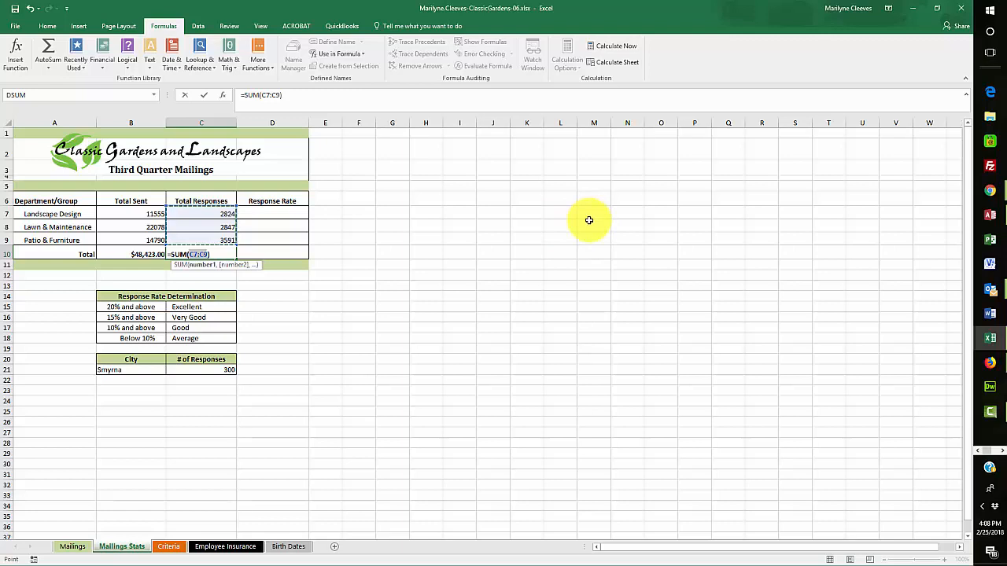
pyautogui.press('Return')
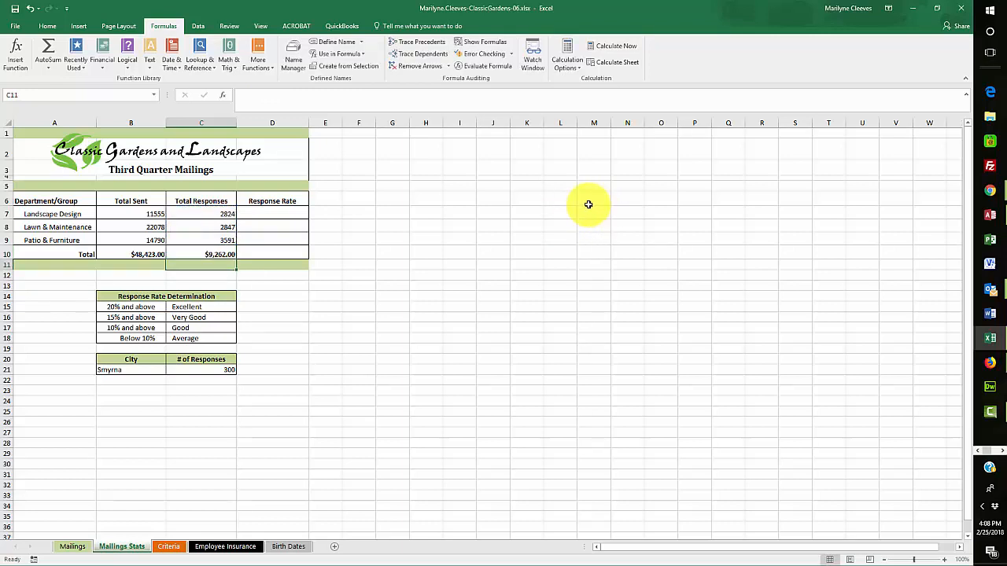
# Format the values in B7:C10 as Comma Style with no decimal places.
pyautogui.moveTo(146, 214); pyautogui.dragTo(200, 254)
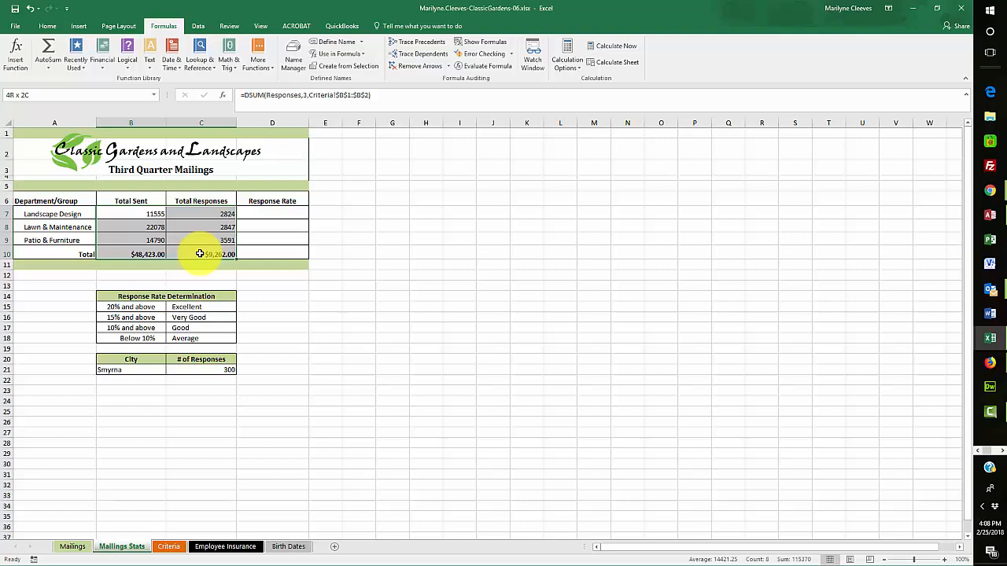
pyautogui.moveTo(200, 254); pyautogui.dragTo(200, 254)
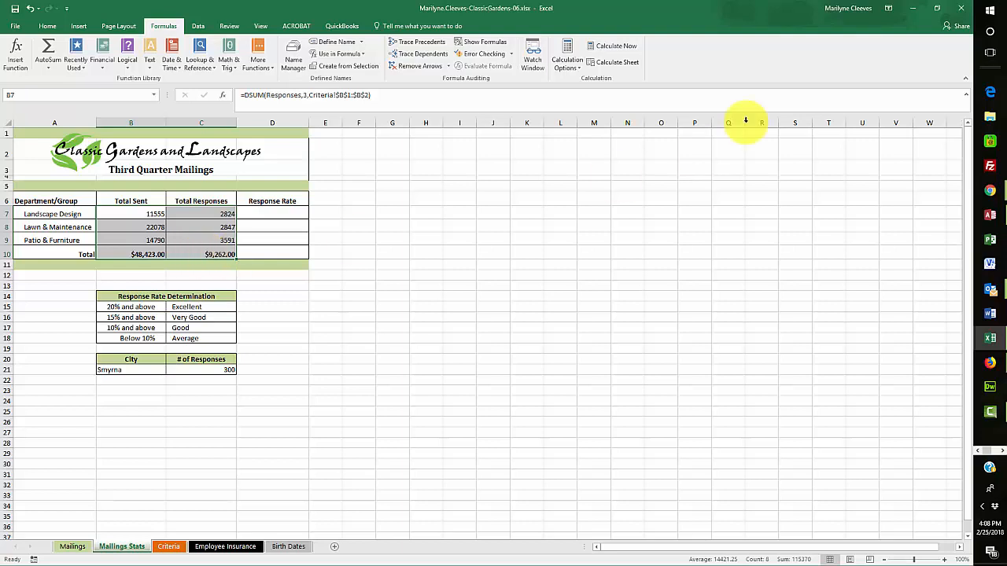
pyautogui.click(47, 27)
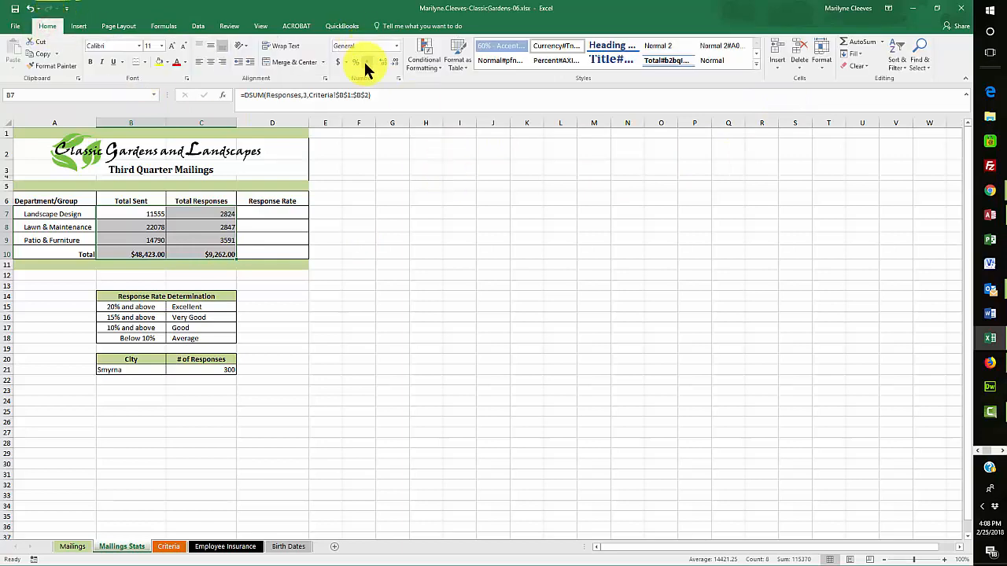
pyautogui.click(366, 63)
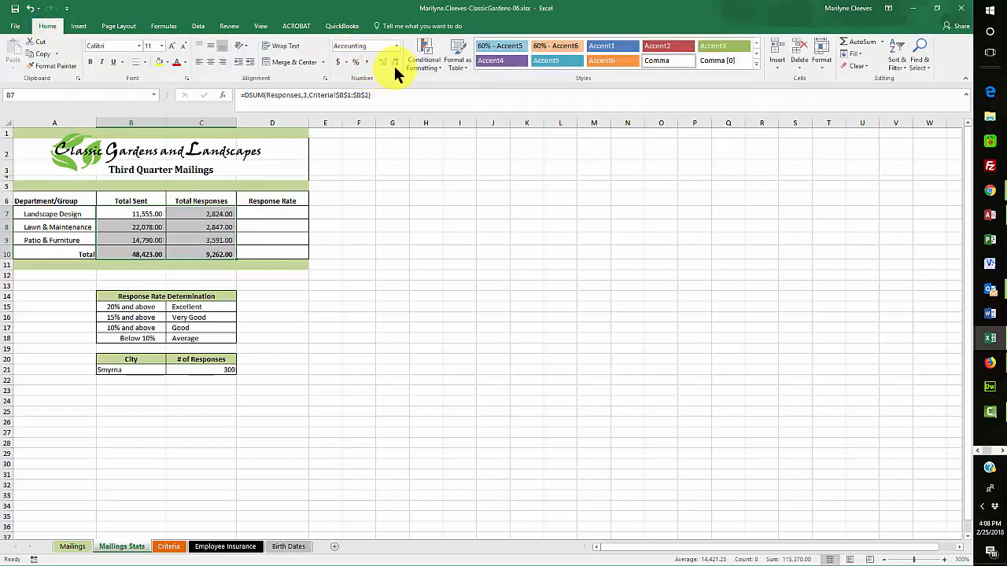
pyautogui.click(398, 61)
pyautogui.click(399, 61)
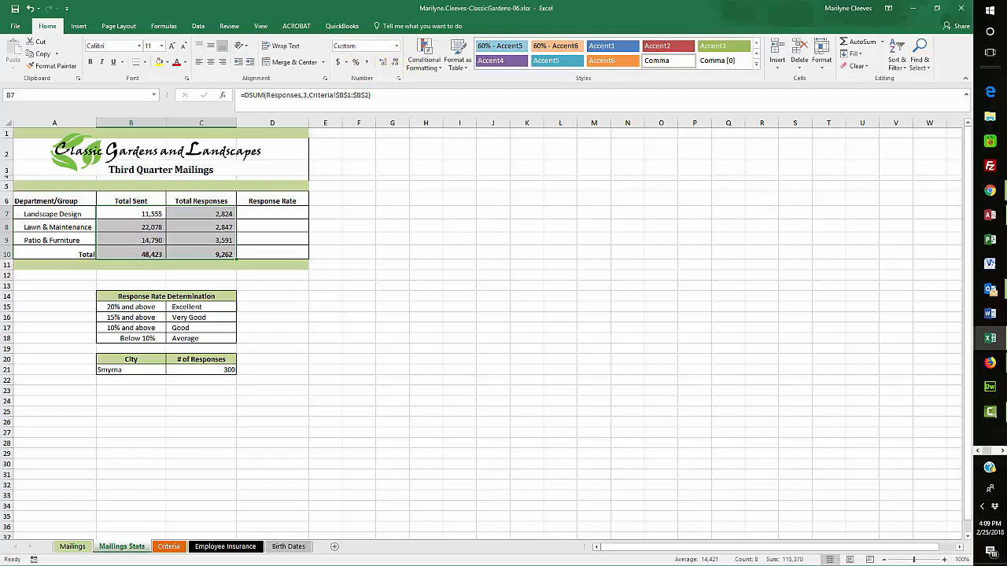
# Start an IFS formula in cell D7 with C7/B7 as the first logical test.
pyautogui.hotkey('alt', 'Tab')
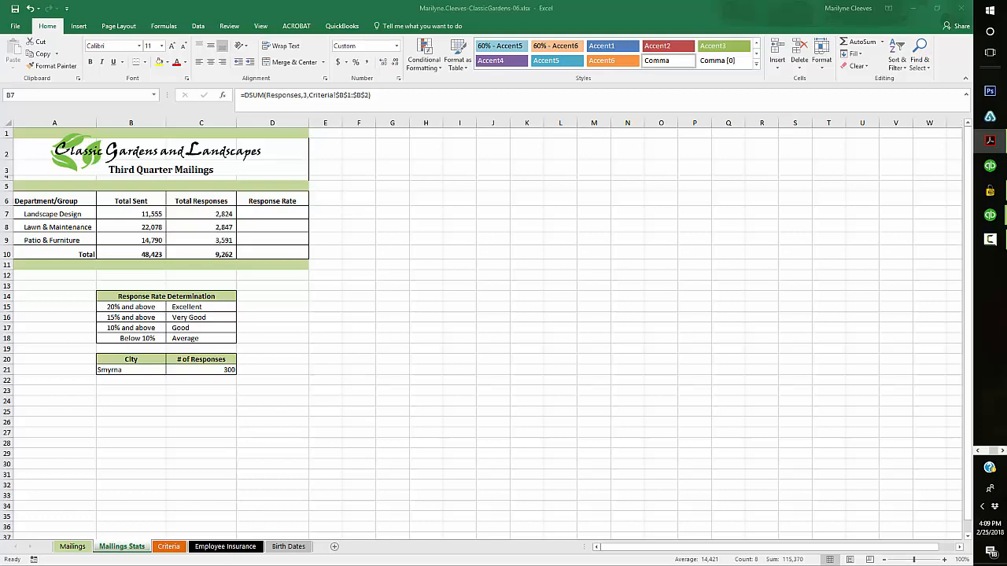
pyautogui.click(276, 212)
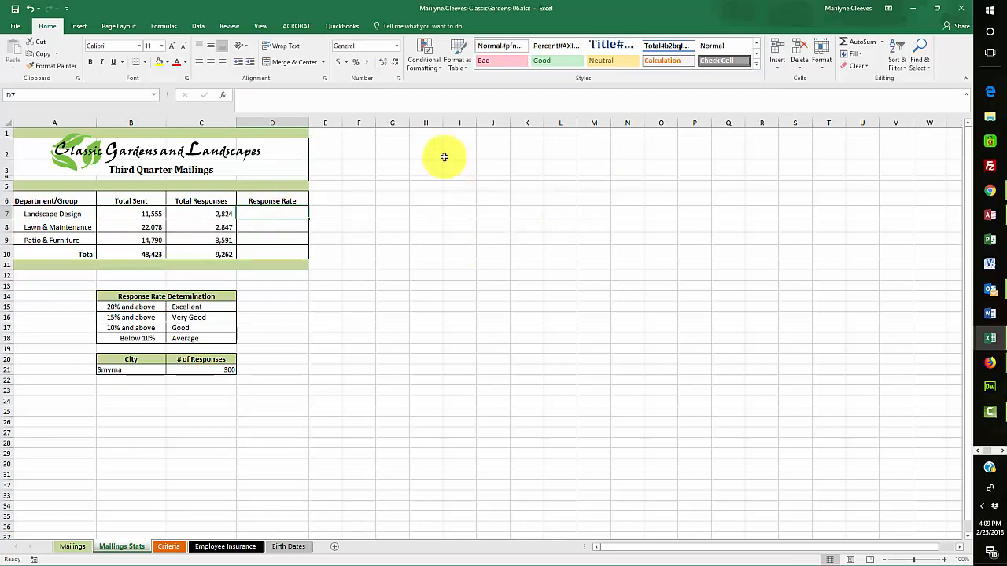
pyautogui.click(158, 25)
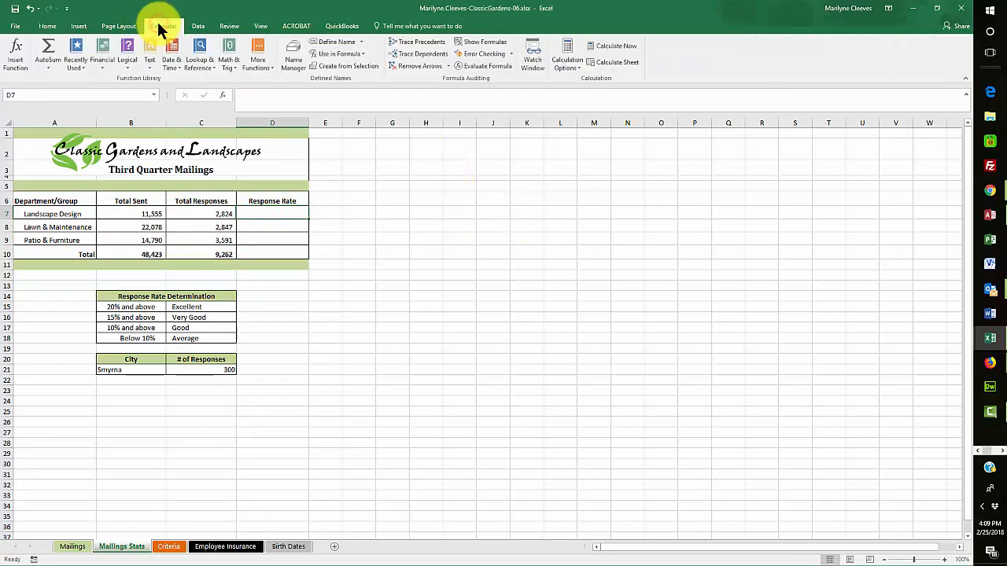
pyautogui.click(127, 57)
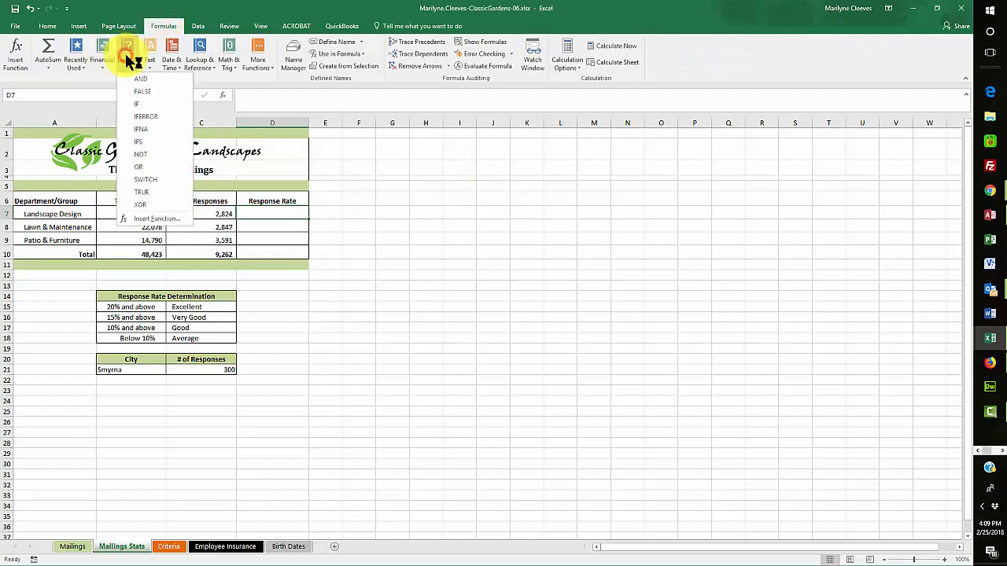
pyautogui.click(141, 144)
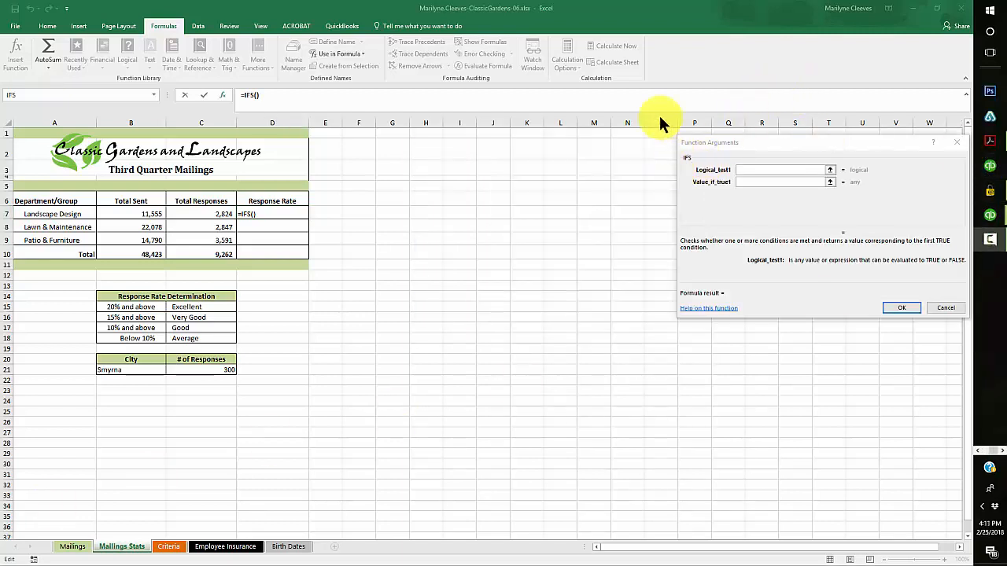
pyautogui.click(739, 170)
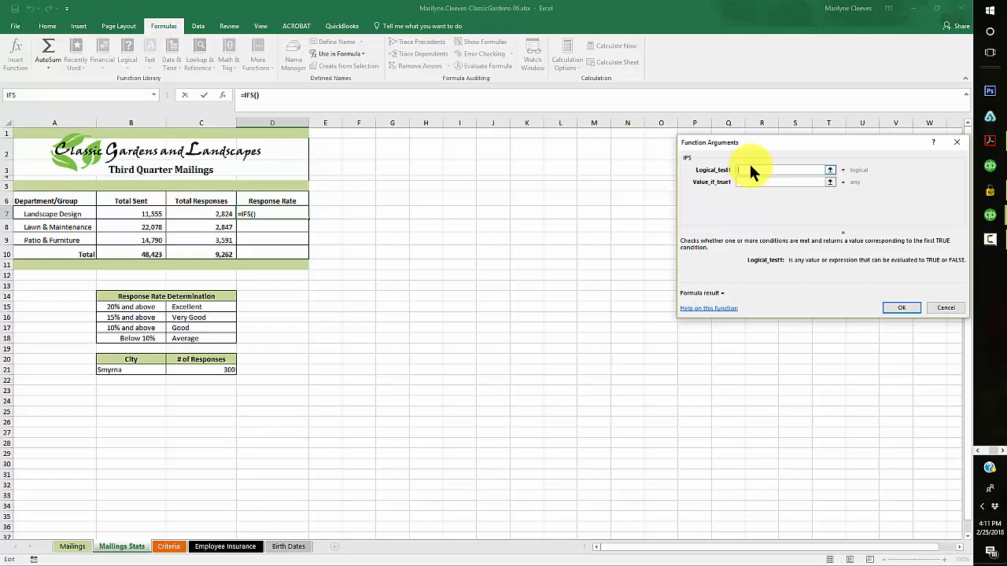
pyautogui.click(205, 214)
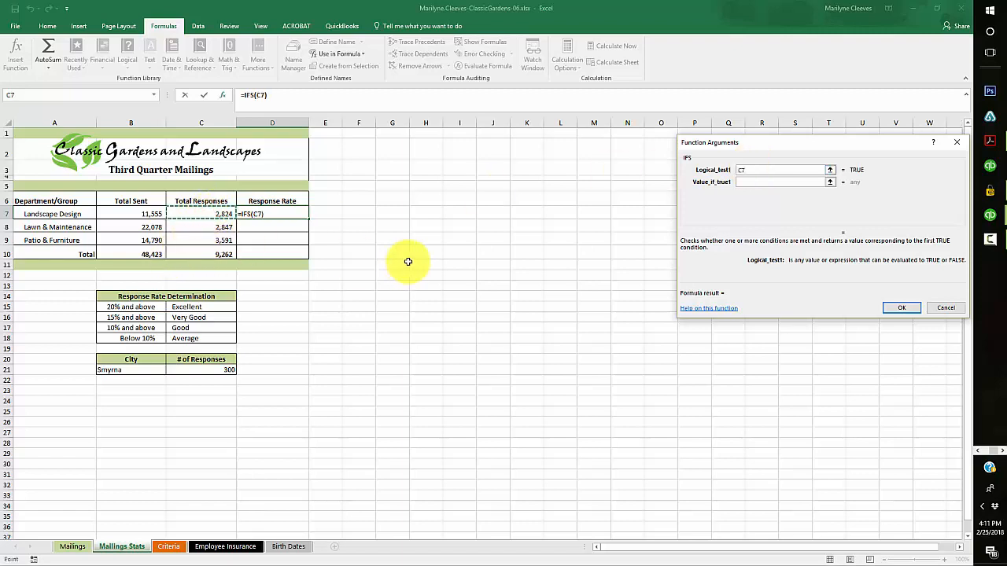
pyautogui.write('/')
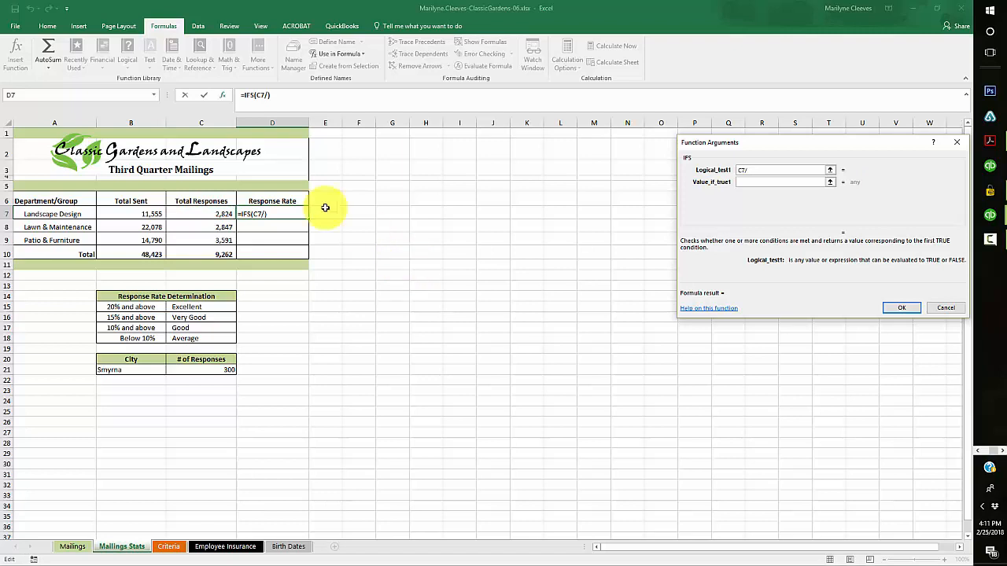
pyautogui.click(132, 214)
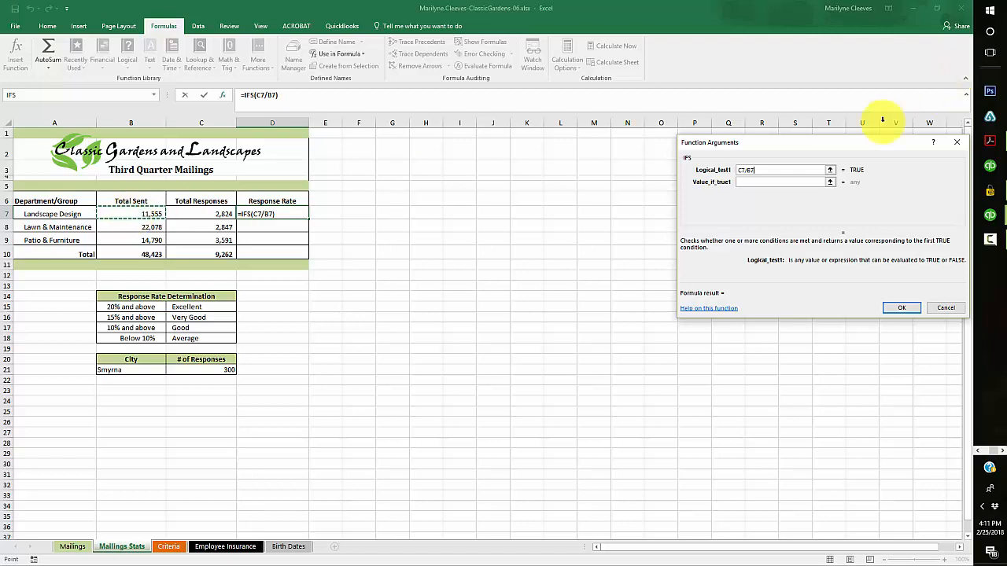
# Set the first true value to the absolute reference $C$15 and complete the first logical test as C7/B7>=20%.
pyautogui.click(751, 182)
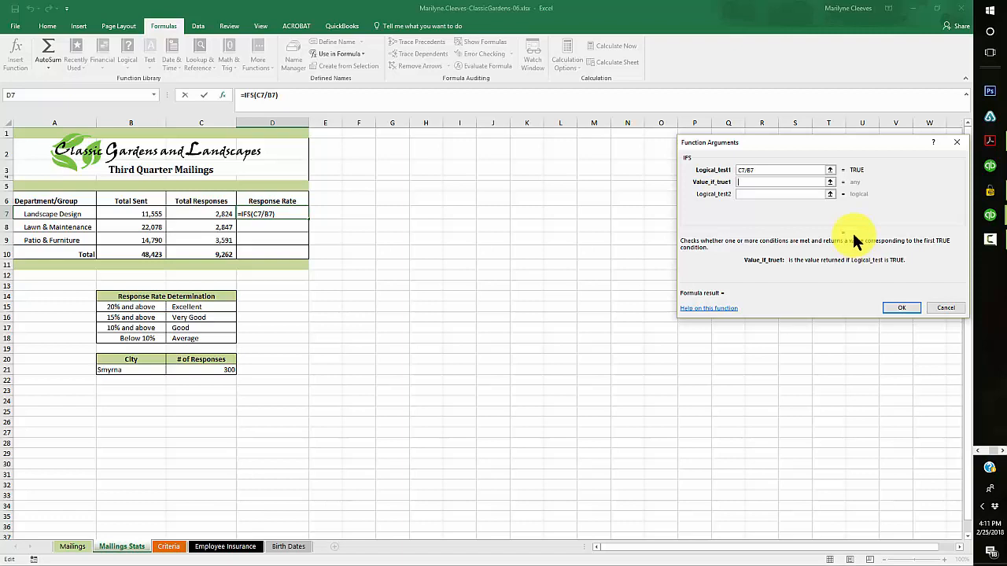
pyautogui.click(185, 307)
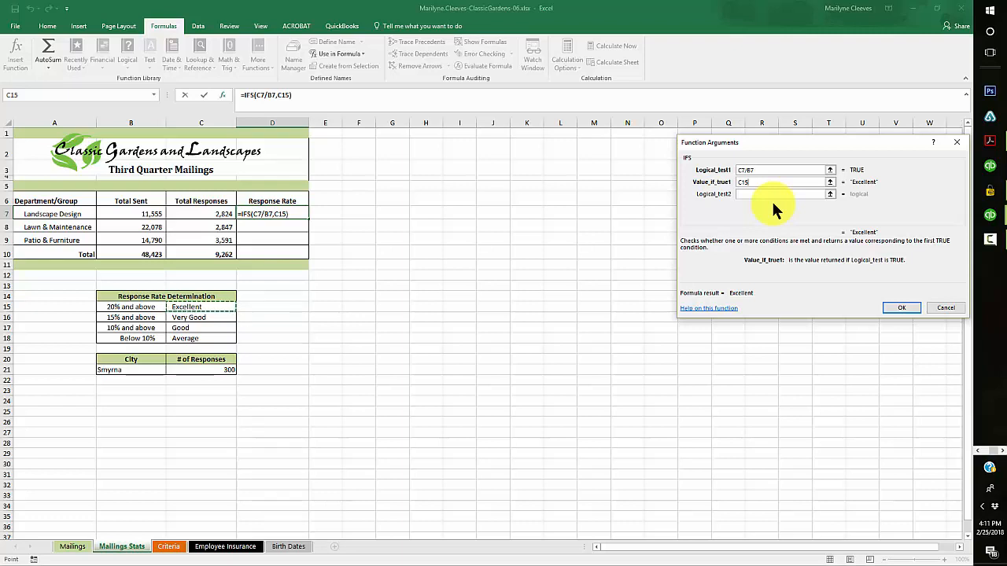
pyautogui.press('F4')
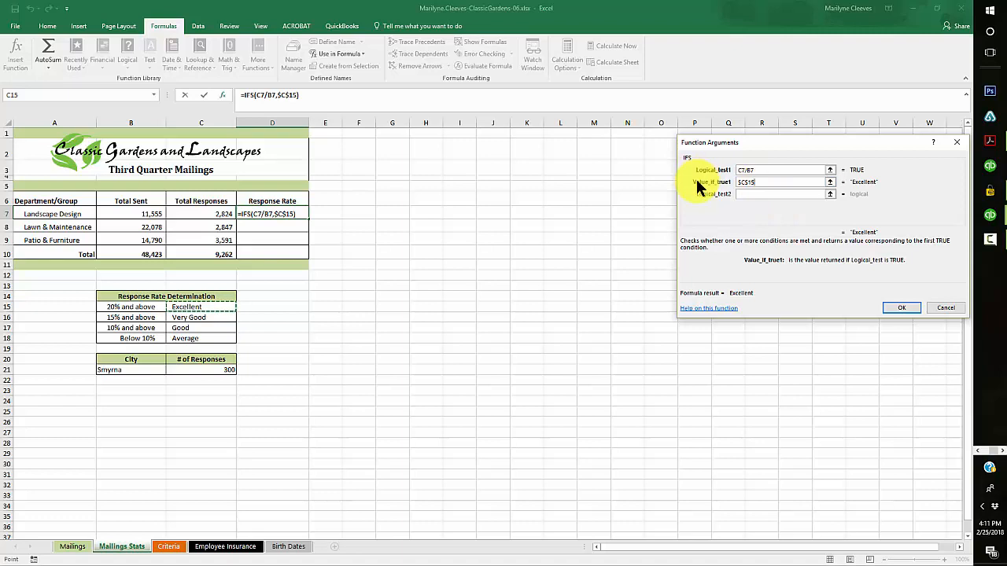
pyautogui.click(761, 170)
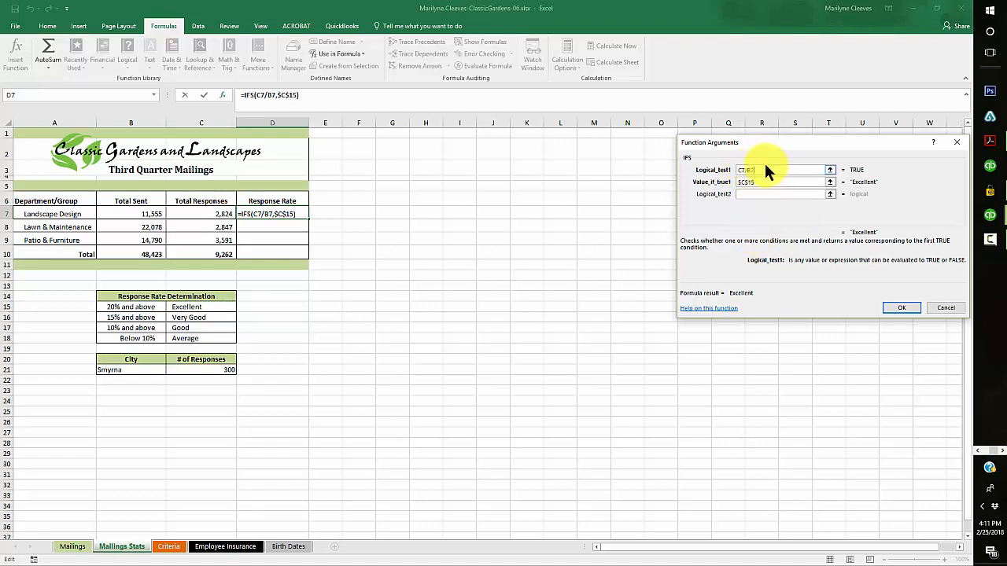
pyautogui.write('>')
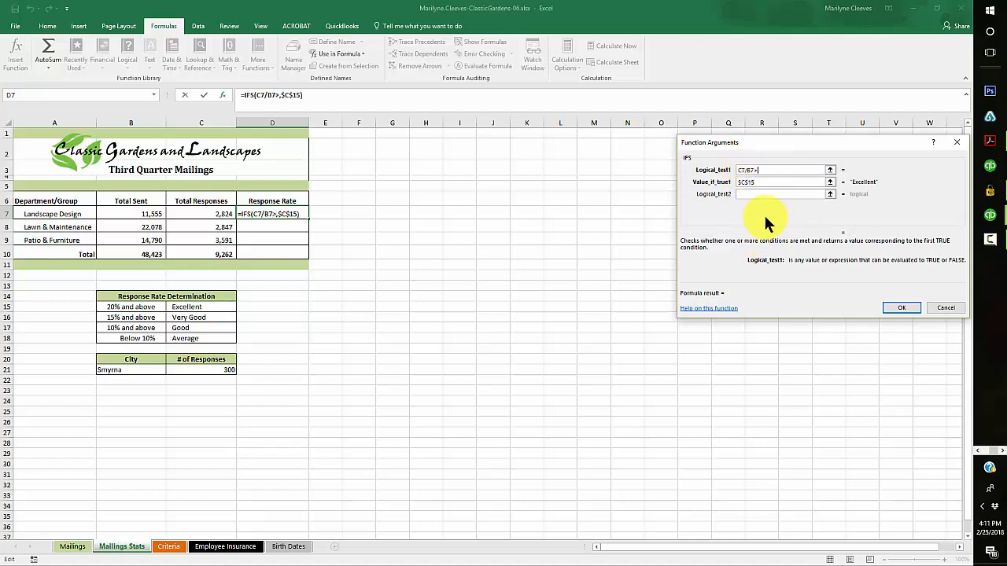
pyautogui.write('=20%')
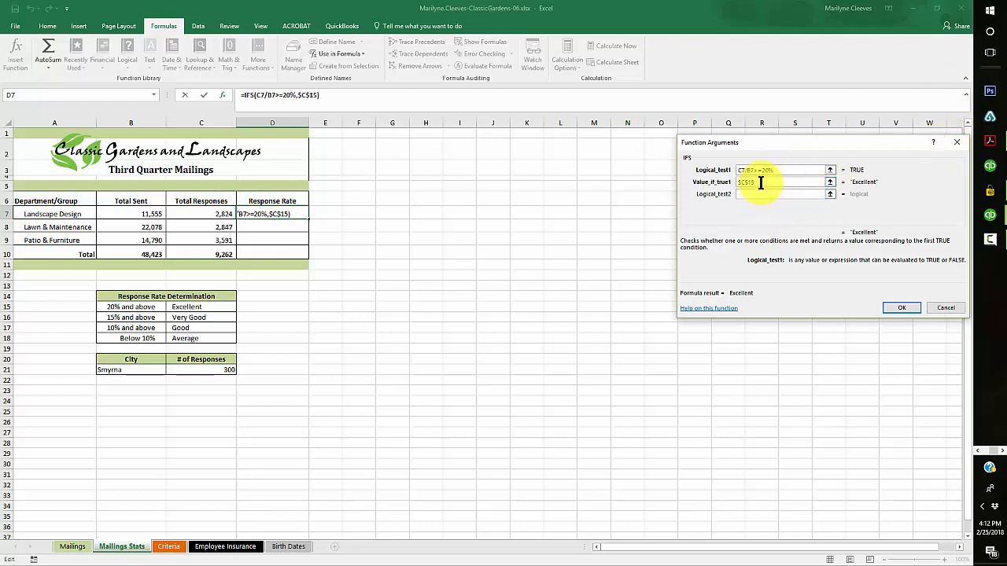
pyautogui.click(761, 183)
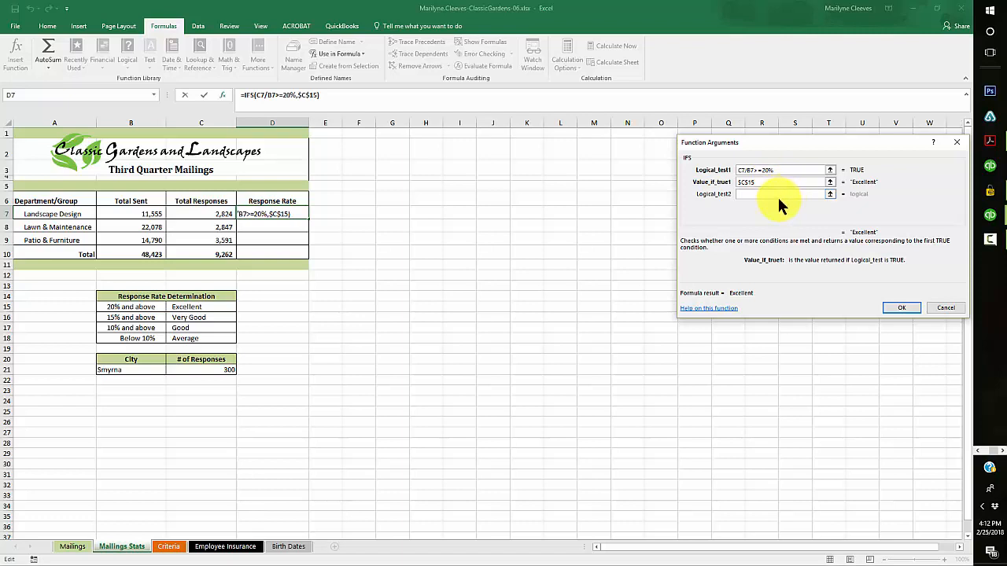
# Enter C7/B7>=15% as the second logical test of the IFS formula.
pyautogui.click(742, 194)
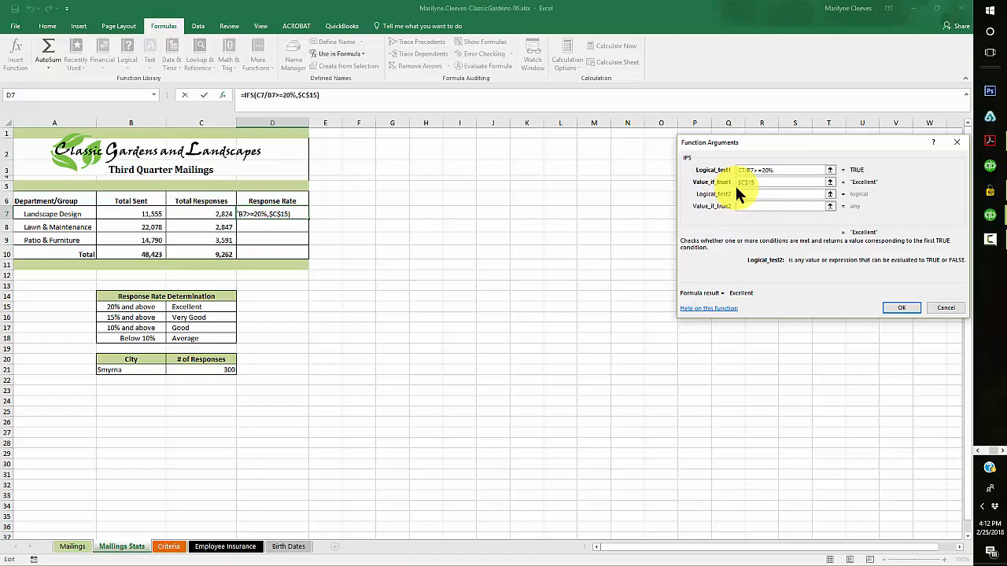
pyautogui.click(740, 194)
pyautogui.click(198, 215)
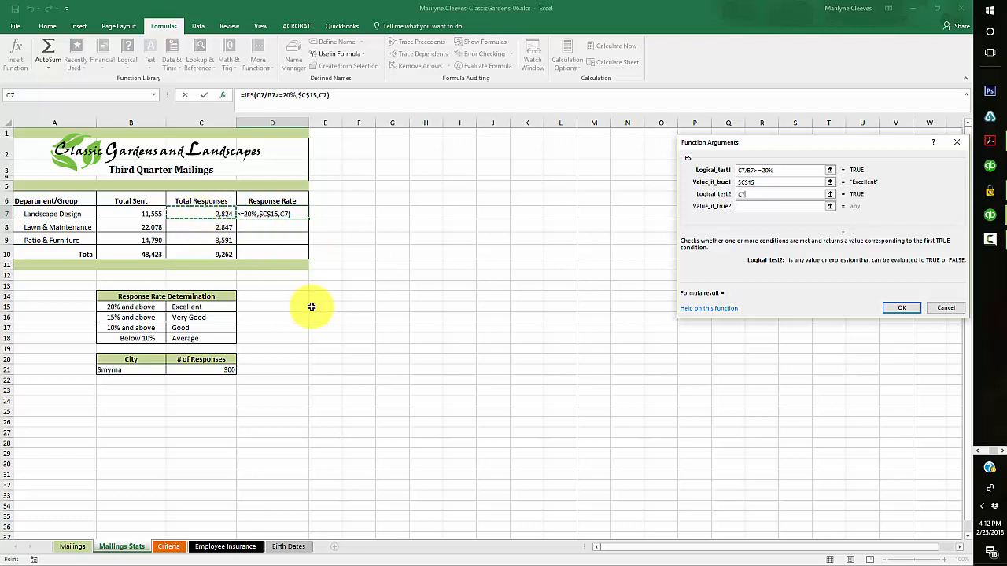
pyautogui.write('/')
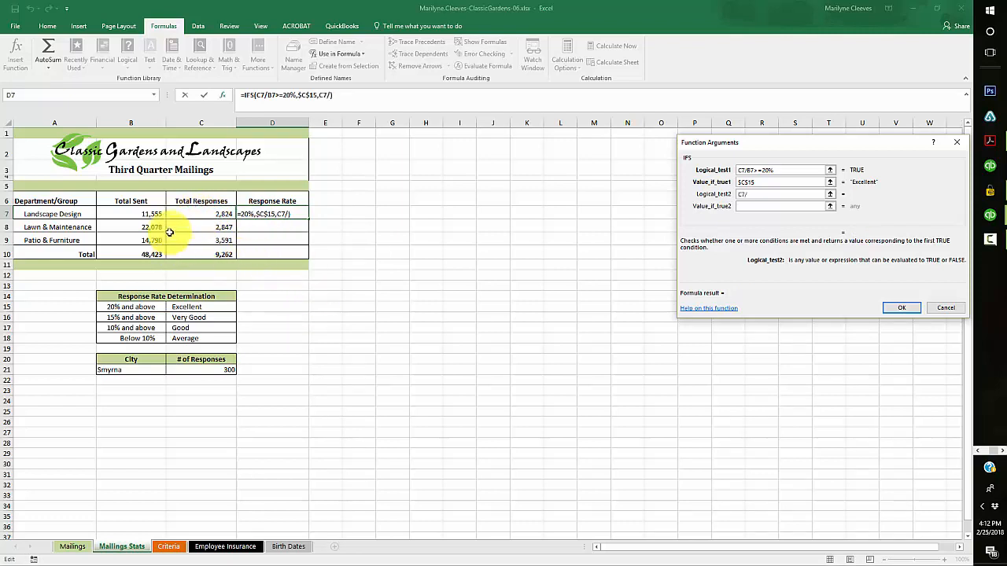
pyautogui.click(134, 214)
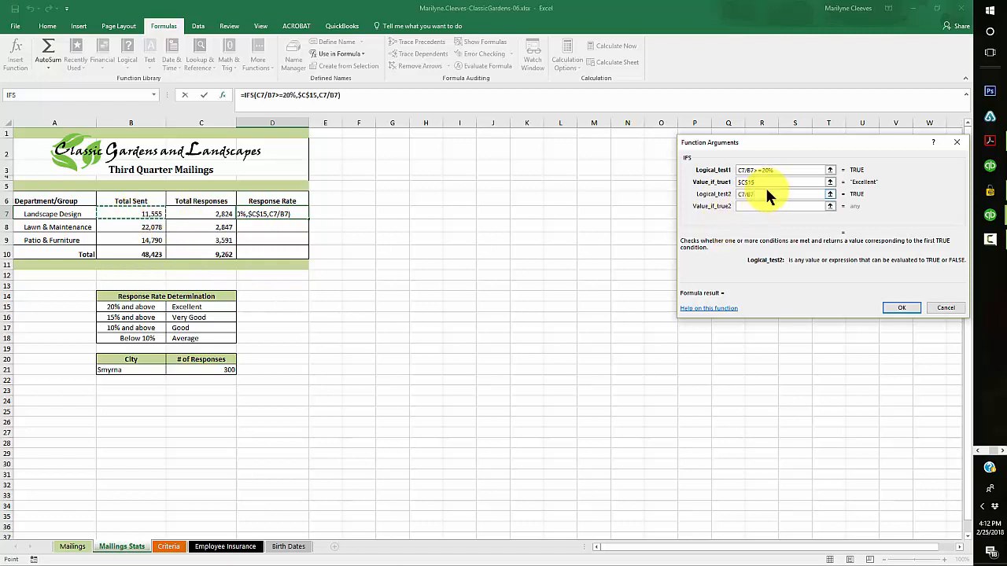
pyautogui.write('>')
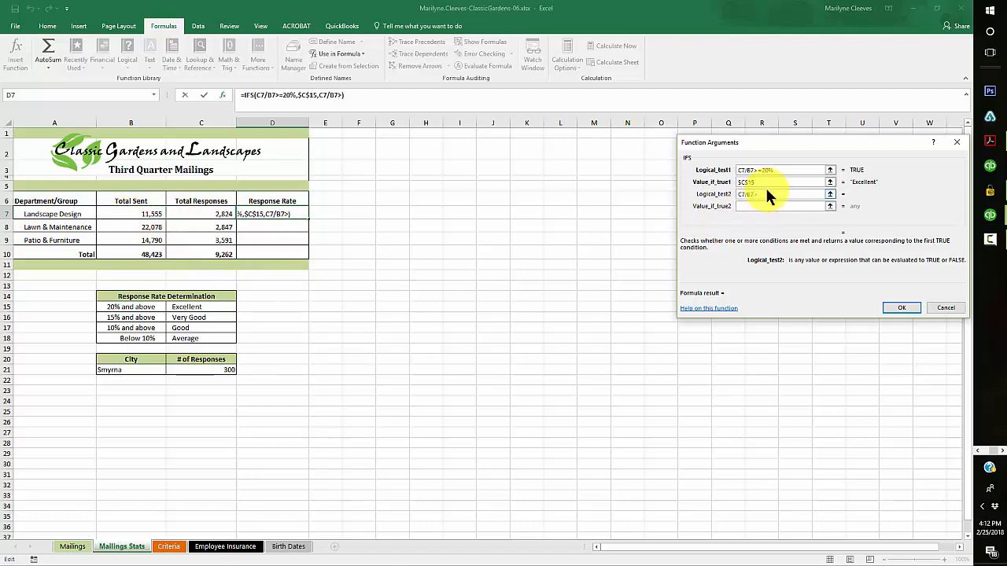
pyautogui.write('=15%')
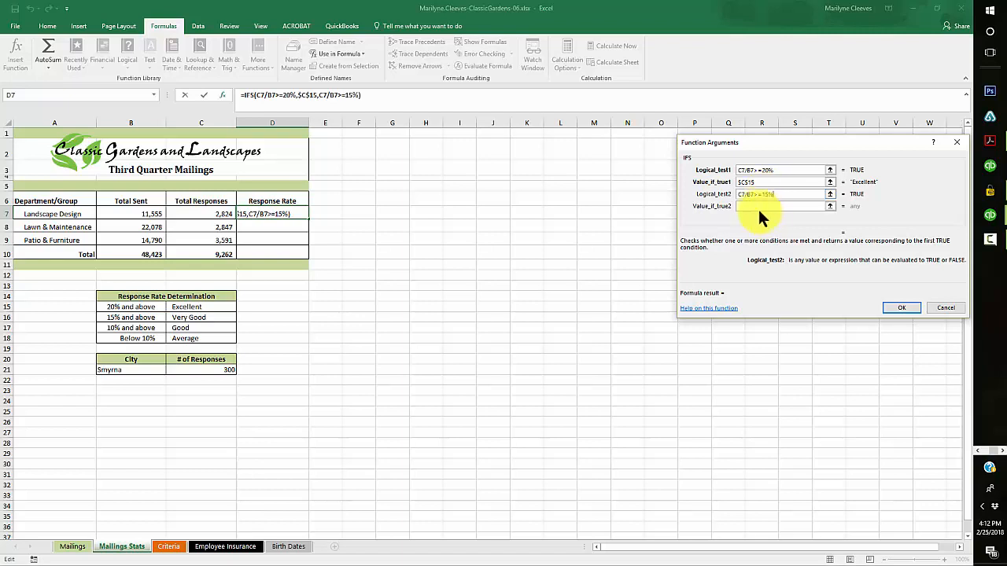
# Set the value returned by the second test to the absolute reference $C$16.
pyautogui.click(756, 206)
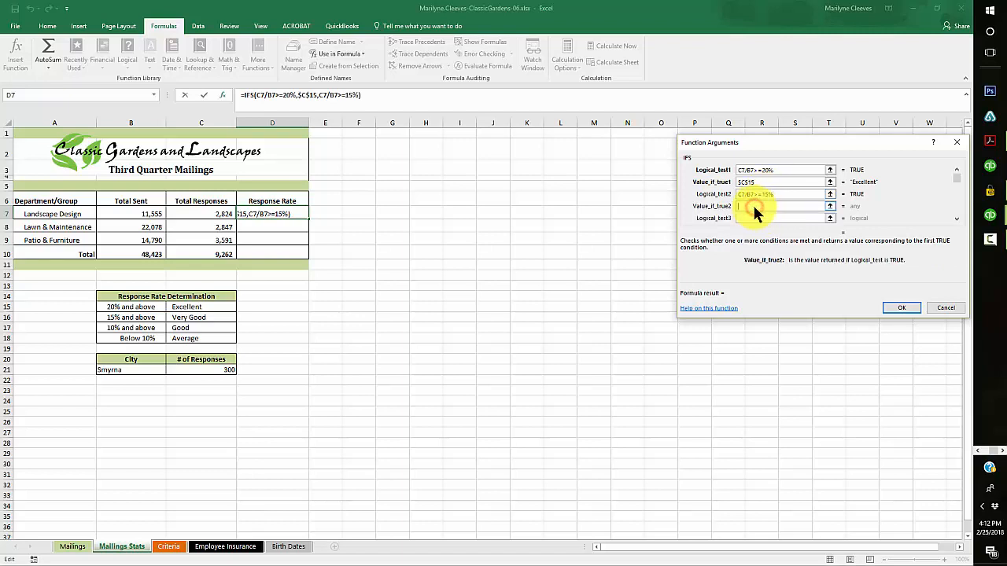
pyautogui.click(189, 318)
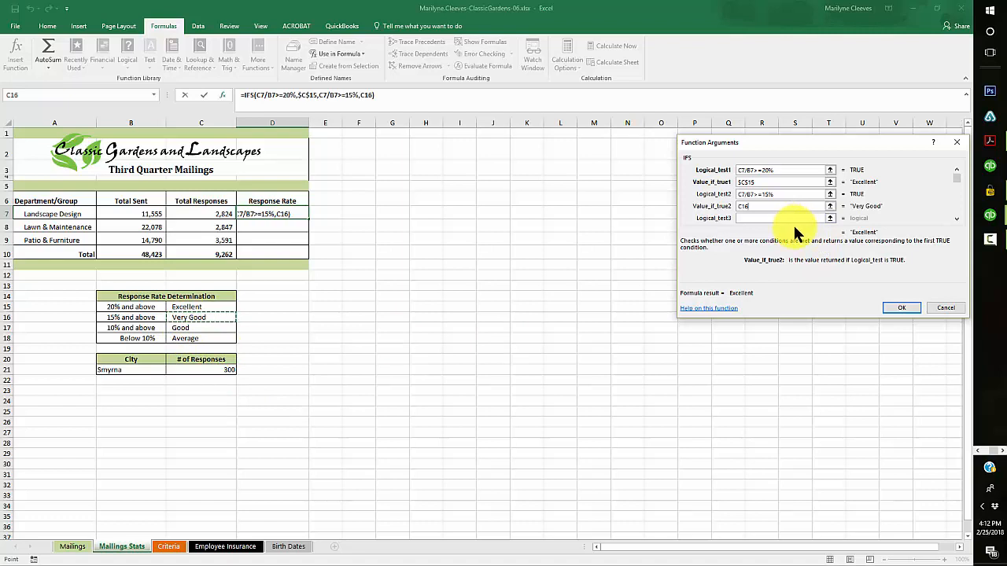
pyautogui.press('F4')
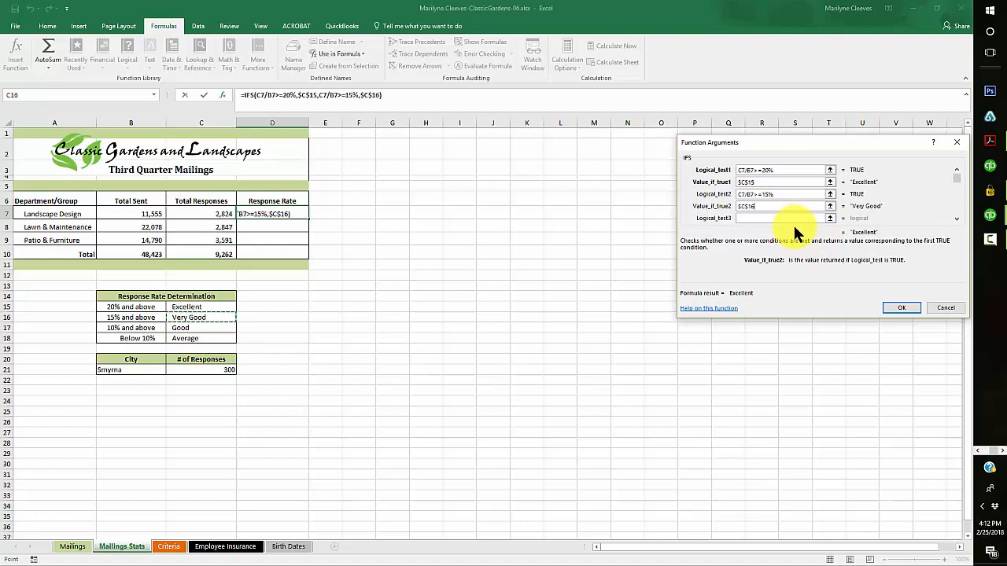
# Enter C7/B7>=10% as the third logical test of the IFS formula.
pyautogui.click(748, 219)
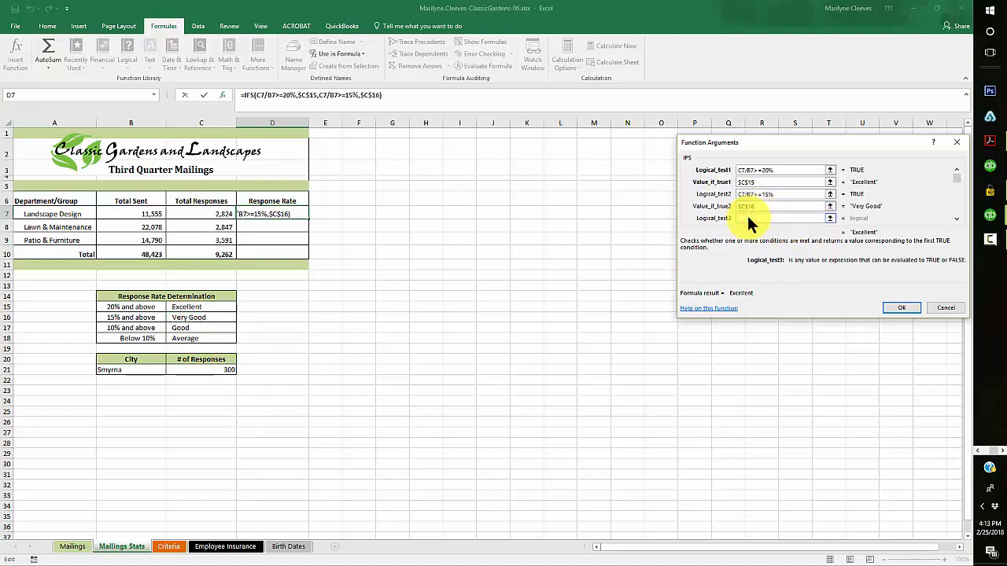
pyautogui.click(204, 217)
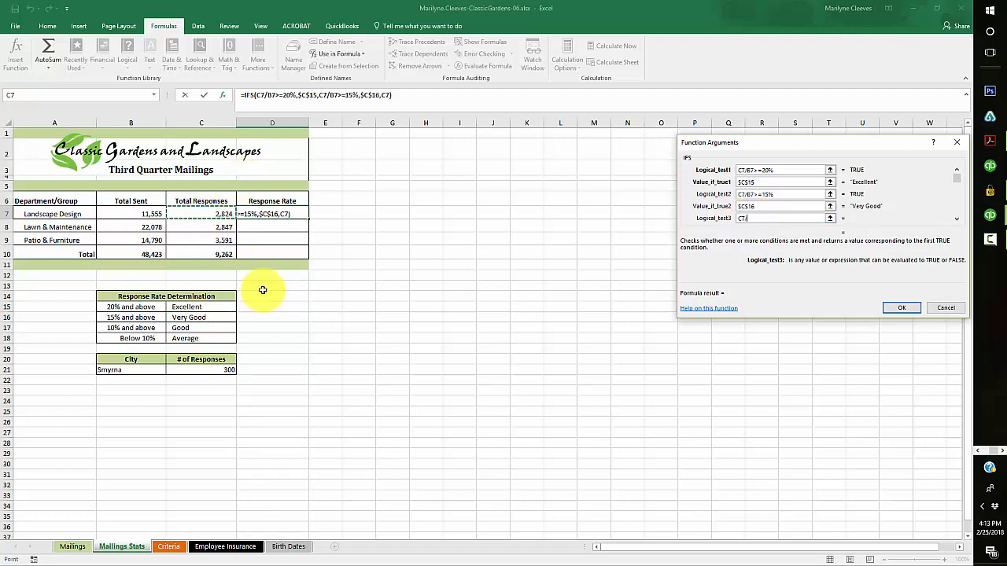
pyautogui.write('/')
pyautogui.click(135, 211)
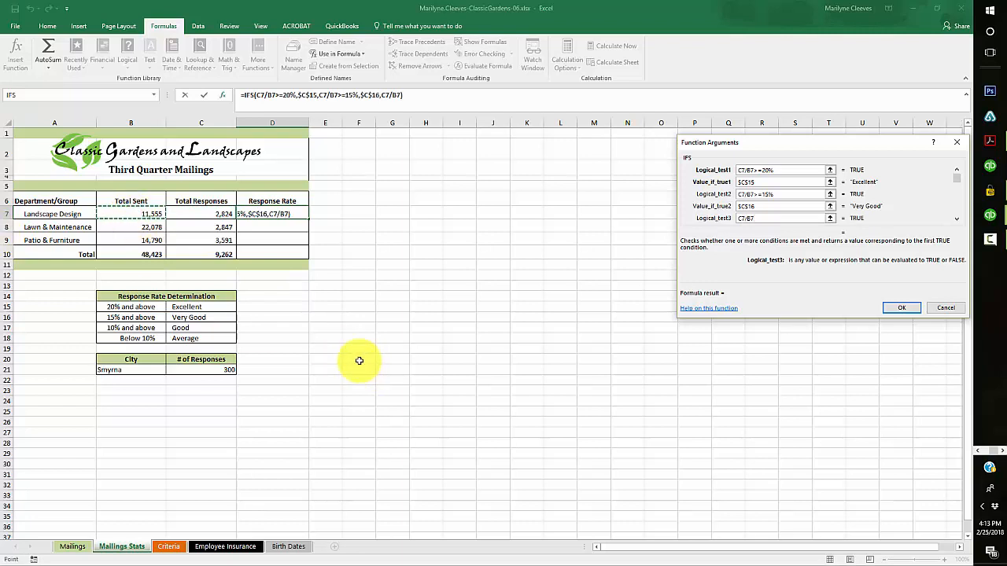
pyautogui.write('>')
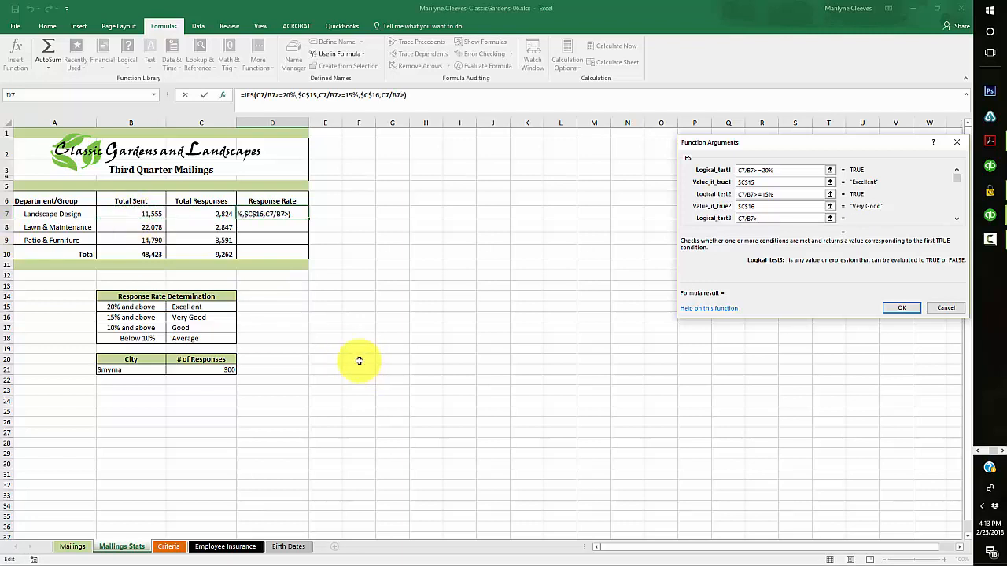
pyautogui.write('=10%')
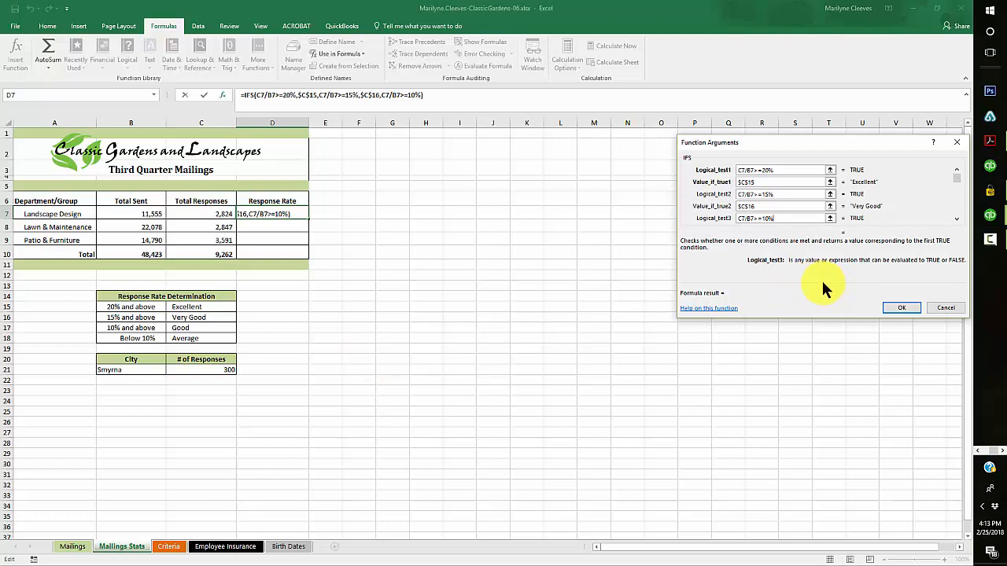
# Set the value returned by the third test to the absolute reference $C$17, without a leading plus sign.
pyautogui.press('Tab')
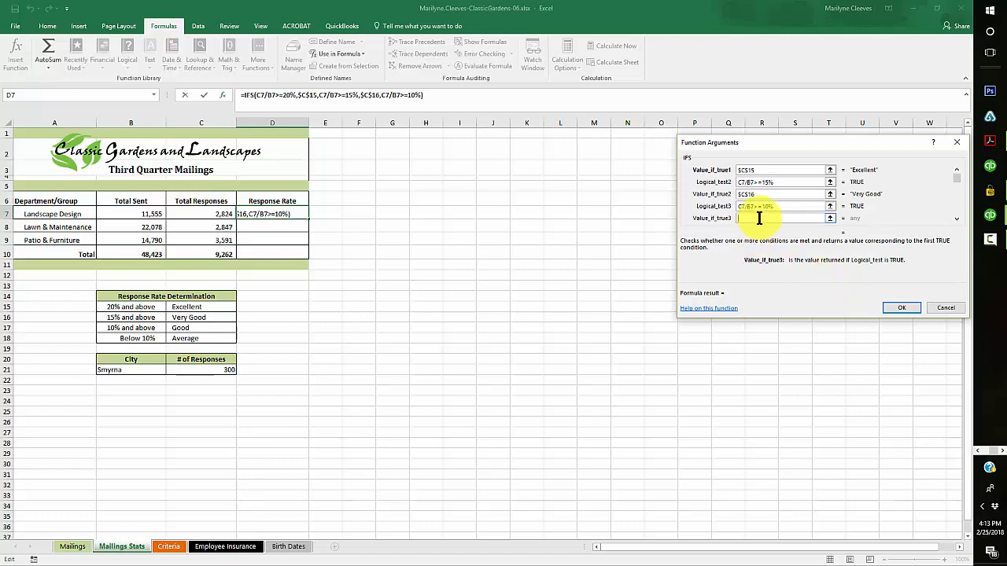
pyautogui.click(181, 327)
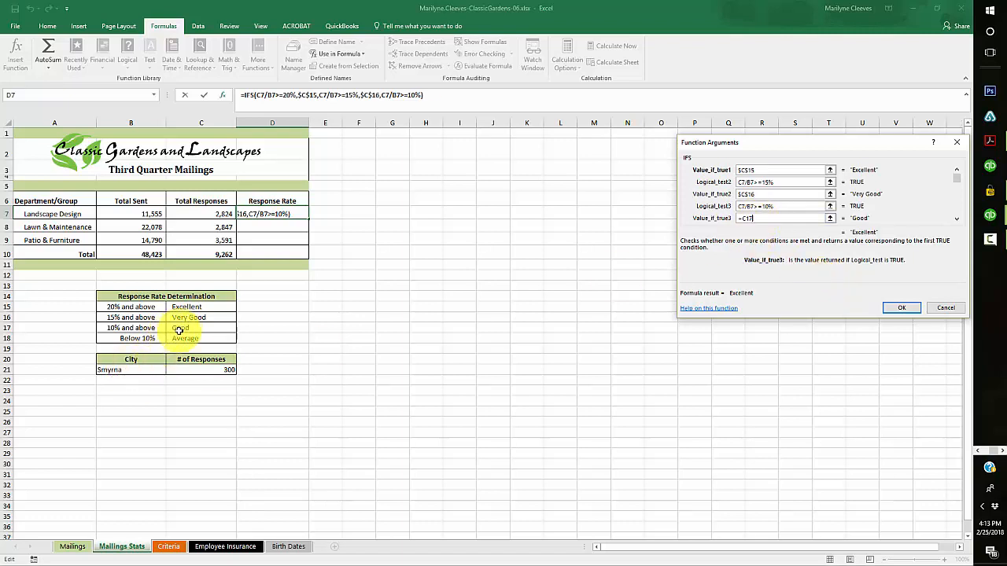
pyautogui.click(748, 220)
pyautogui.press('F4')
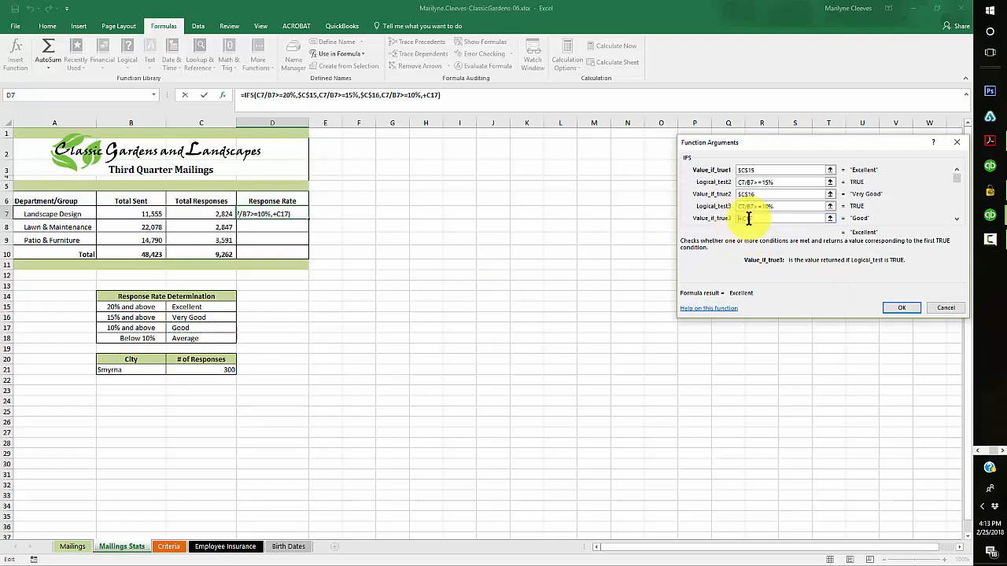
pyautogui.press('BackSpace')
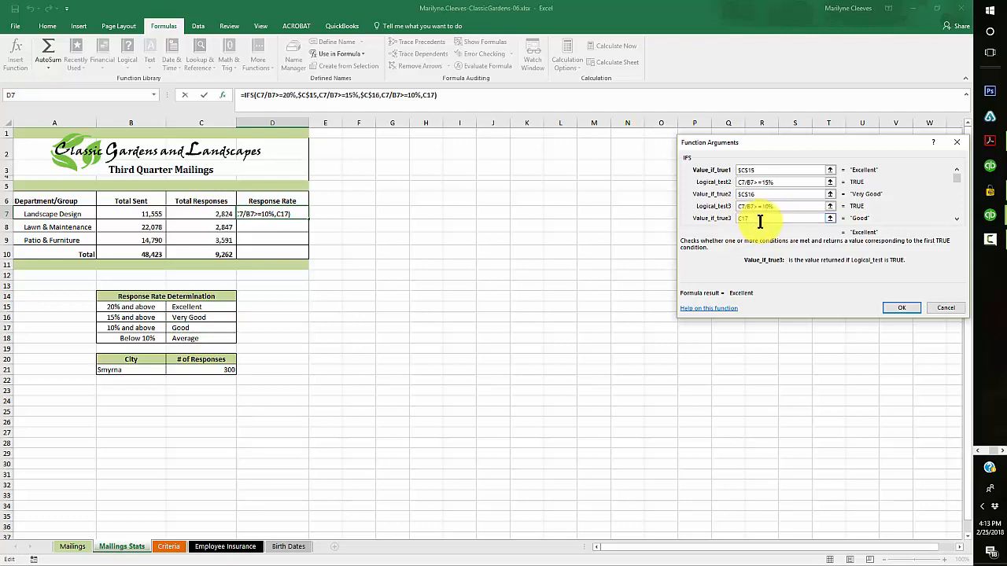
pyautogui.press('F4')
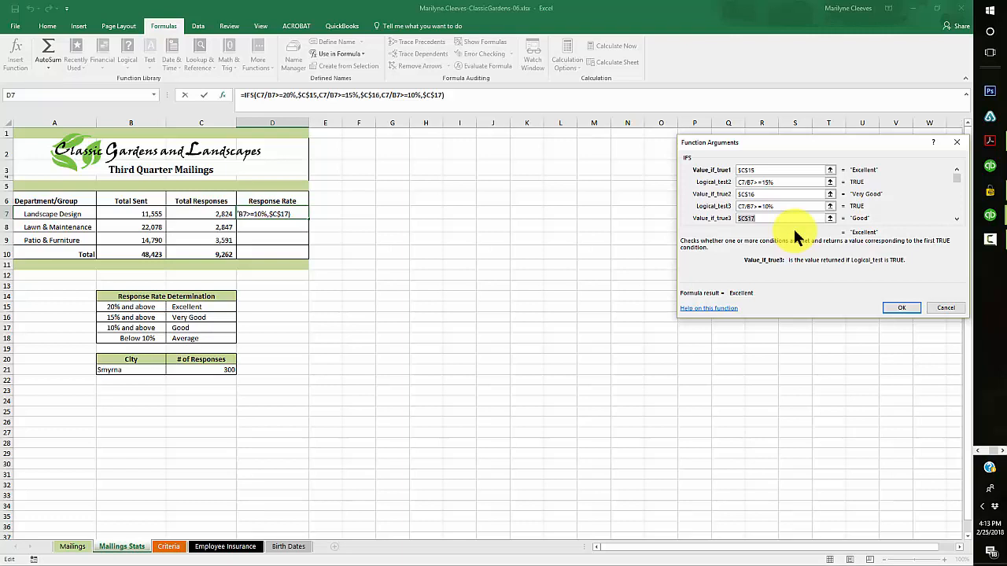
pyautogui.press('Tab')
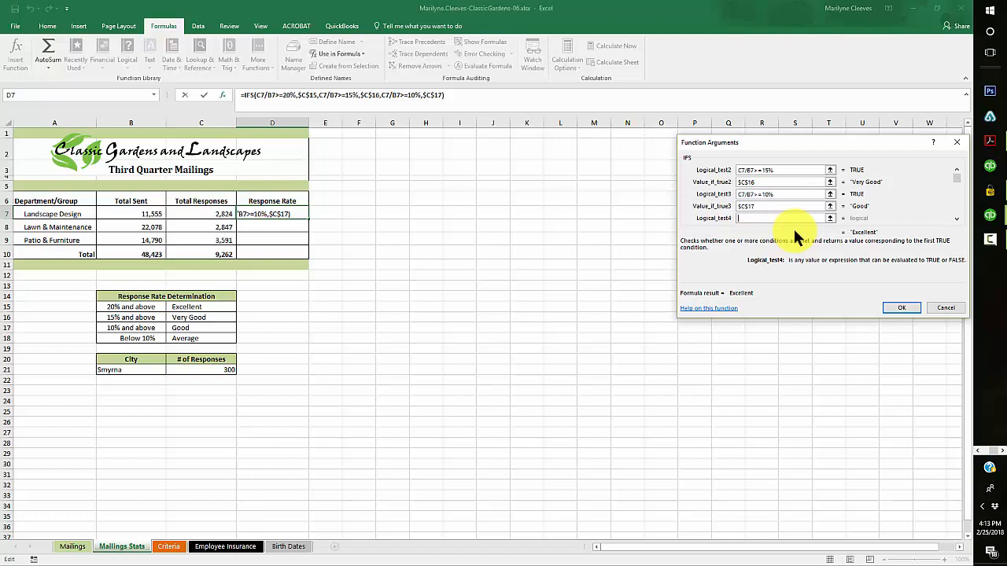
pyautogui.click(193, 215)
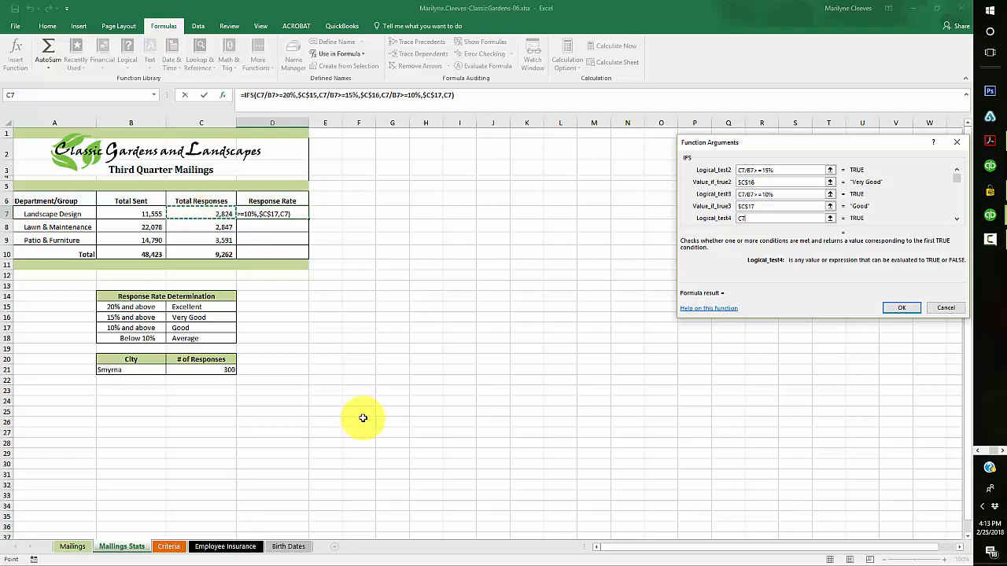
pyautogui.write('/')
pyautogui.click(132, 214)
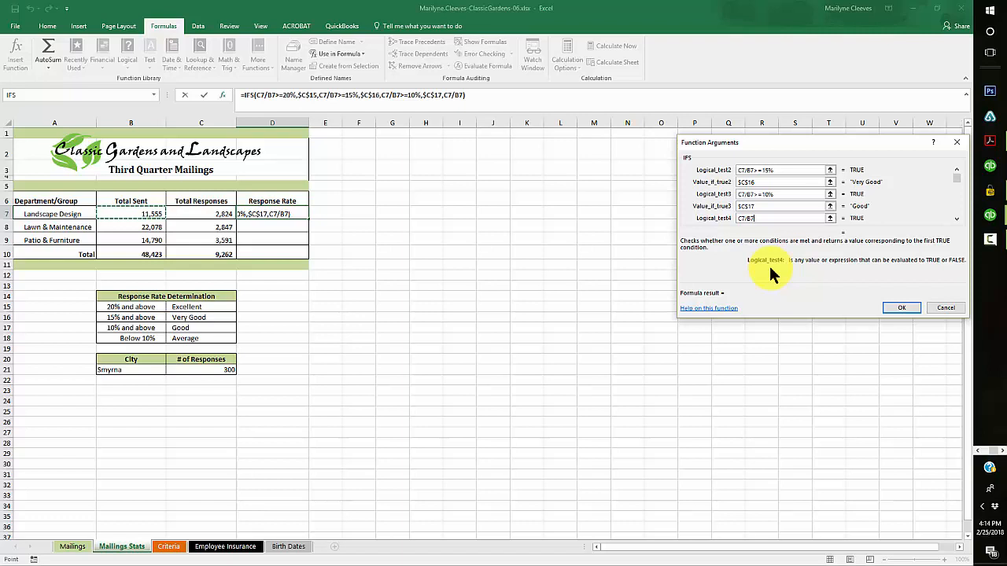
pyautogui.write('<=')
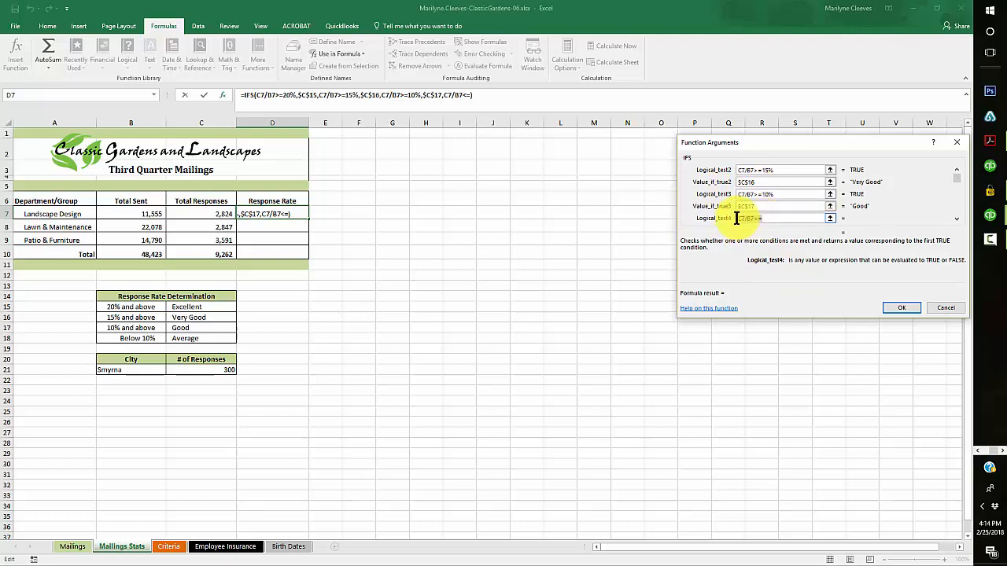
pyautogui.press('BackSpace')
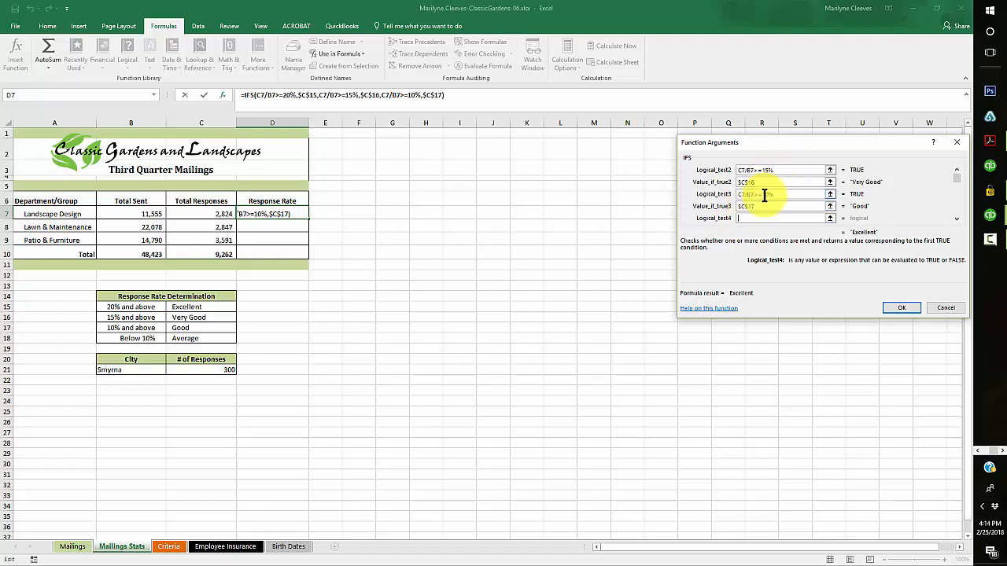
# Try a less-than-or-equal comparison in the third logical test, and restore the >= operator.
pyautogui.click(762, 195)
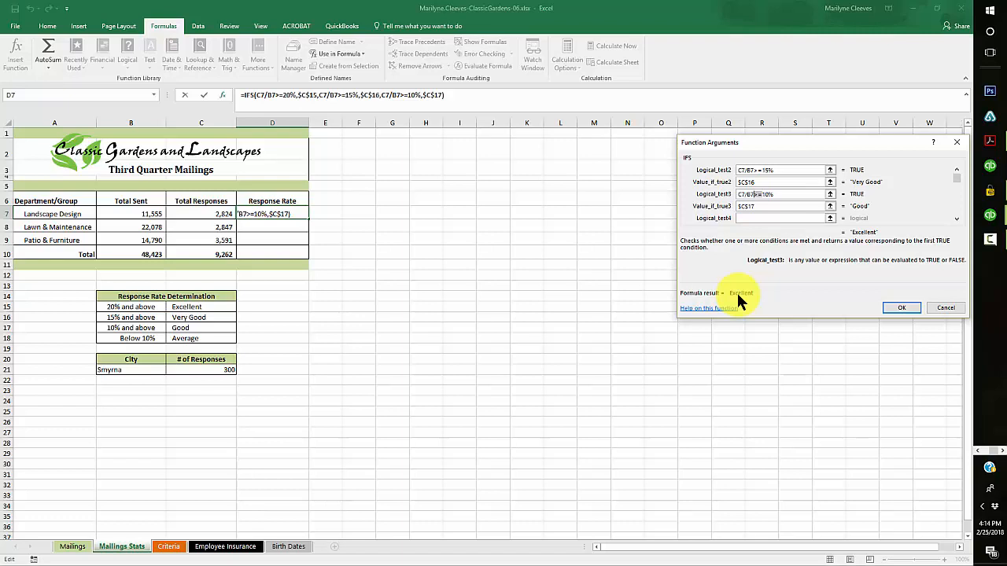
pyautogui.press('Delete')
pyautogui.press('Delete')
pyautogui.write('<')
pyautogui.write('=')
pyautogui.press('BackSpace')
pyautogui.press('BackSpace')
pyautogui.write('<.=')
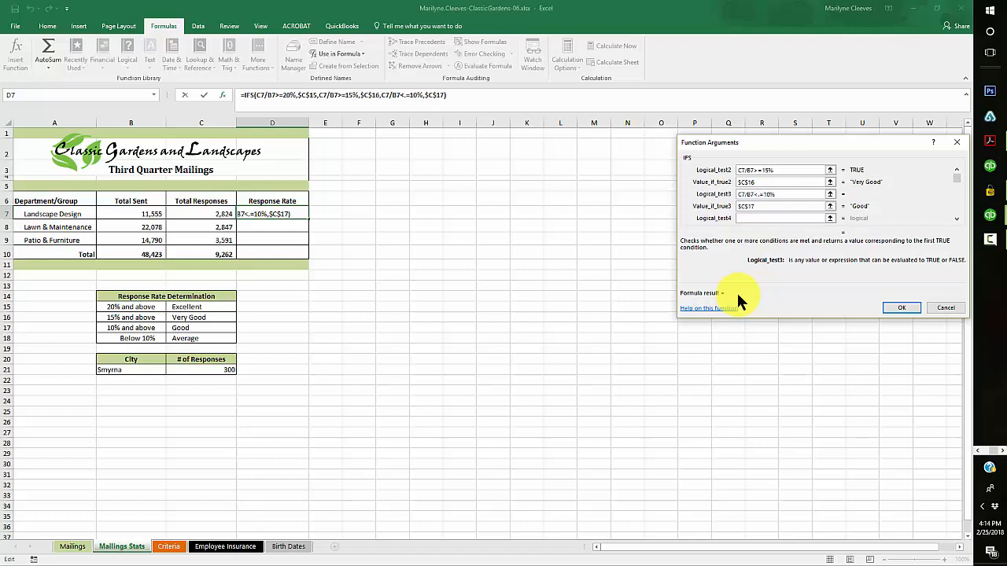
pyautogui.press('BackSpace')
pyautogui.press('BackSpace')
pyautogui.press('BackSpace')
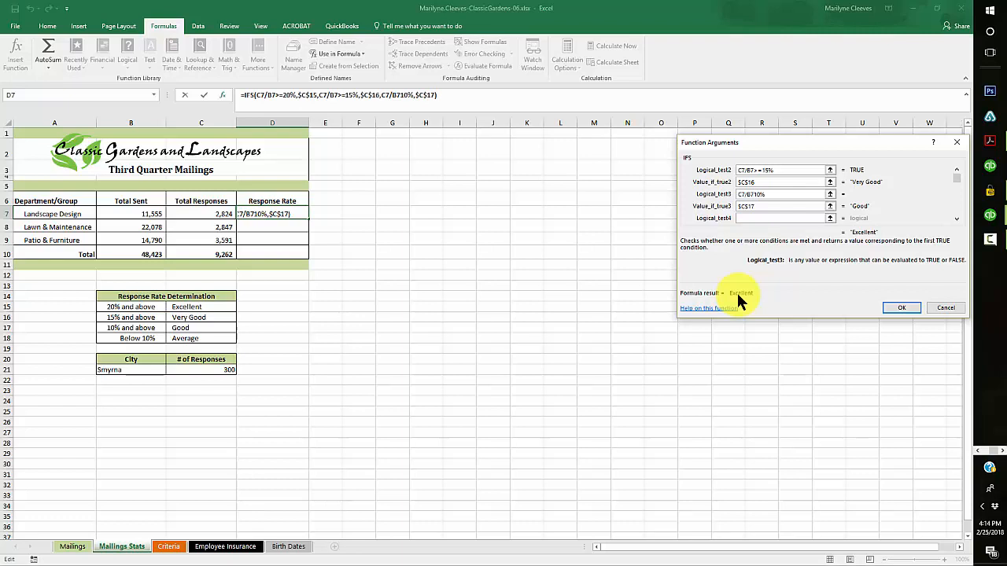
pyautogui.write('>=')
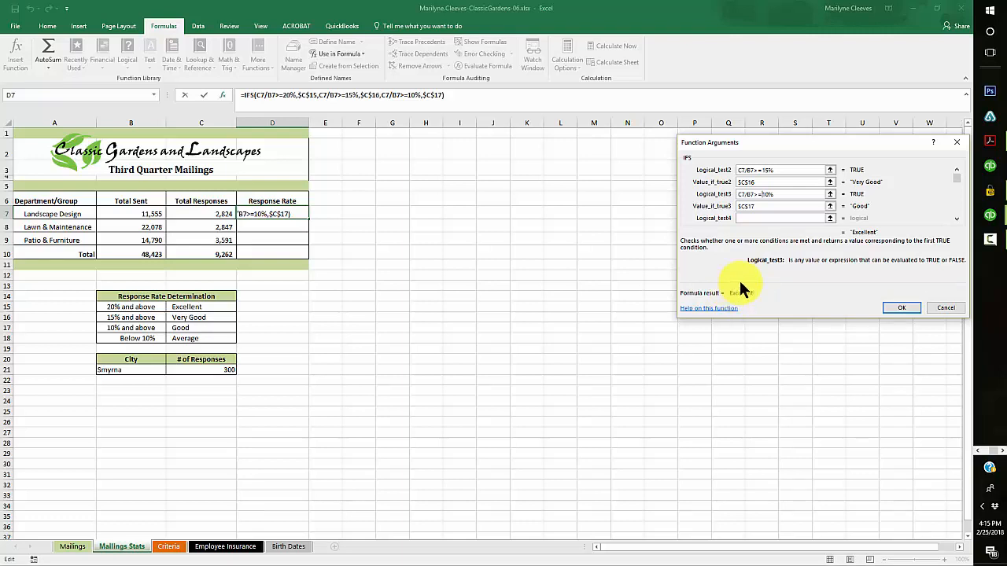
# Change the third logical test to C7/B7>=11% and enter C7/B7<=10% as the fourth logical test.
pyautogui.click(766, 195)
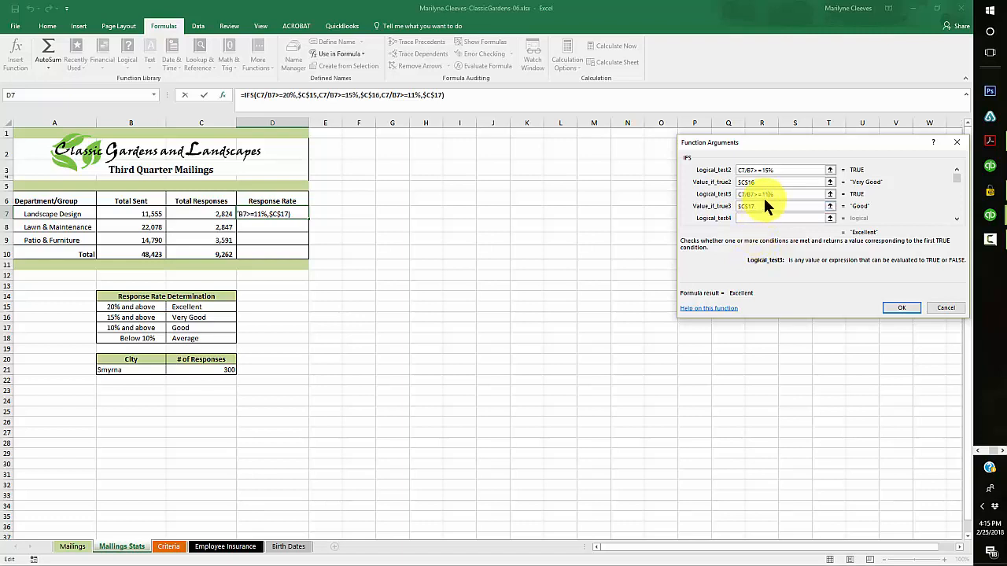
pyautogui.click(746, 220)
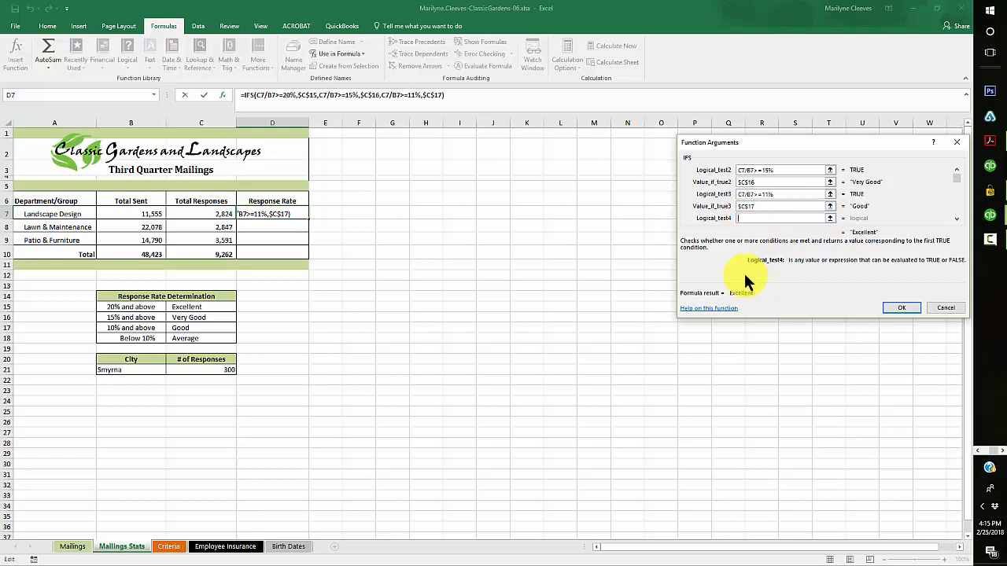
pyautogui.click(206, 213)
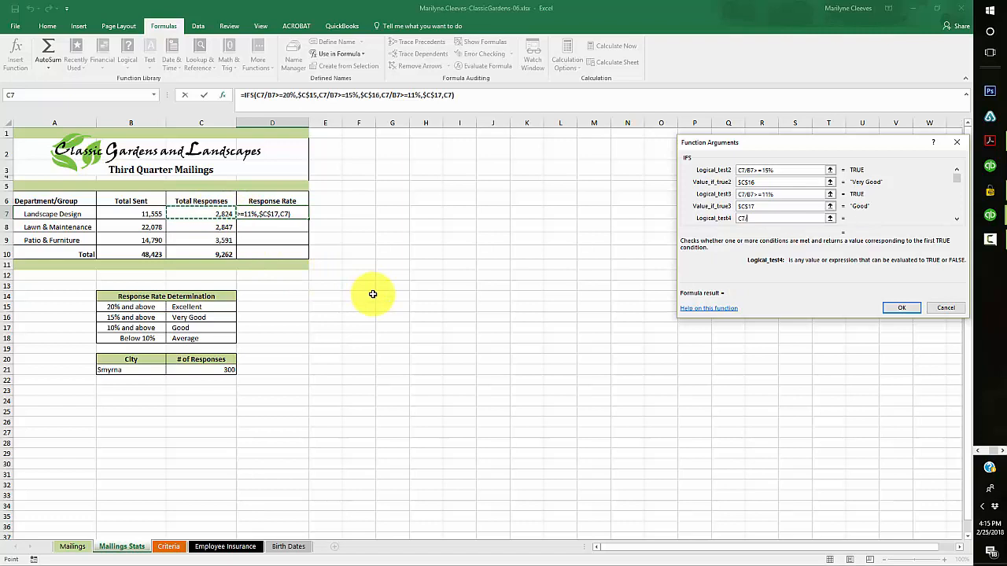
pyautogui.write('/')
pyautogui.click(144, 215)
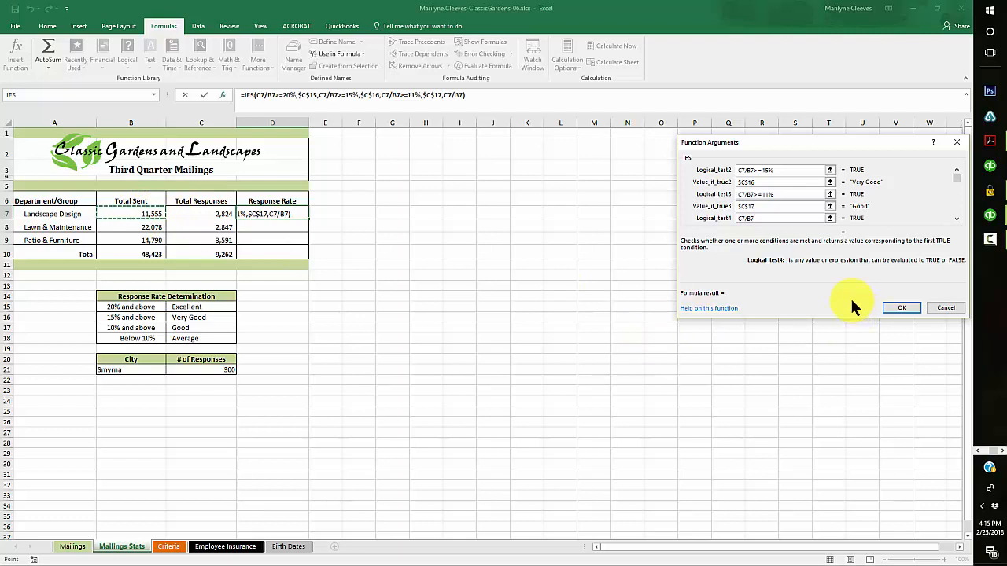
pyautogui.write('<=')
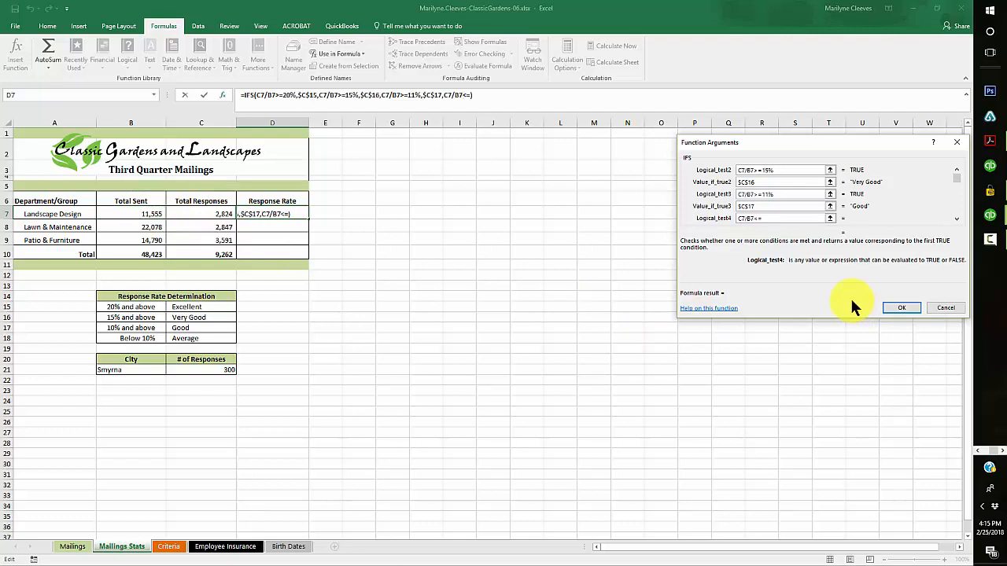
pyautogui.write('10%')
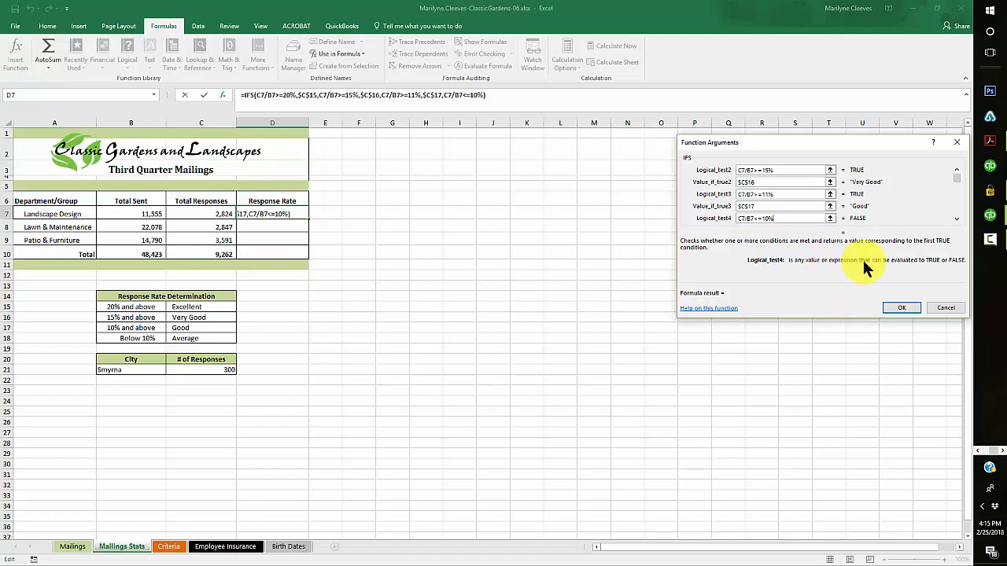
# Set the value returned by the fourth test to the absolute reference $C$18, without a leading plus sign, and complete the IFS formula.
pyautogui.press('Tab')
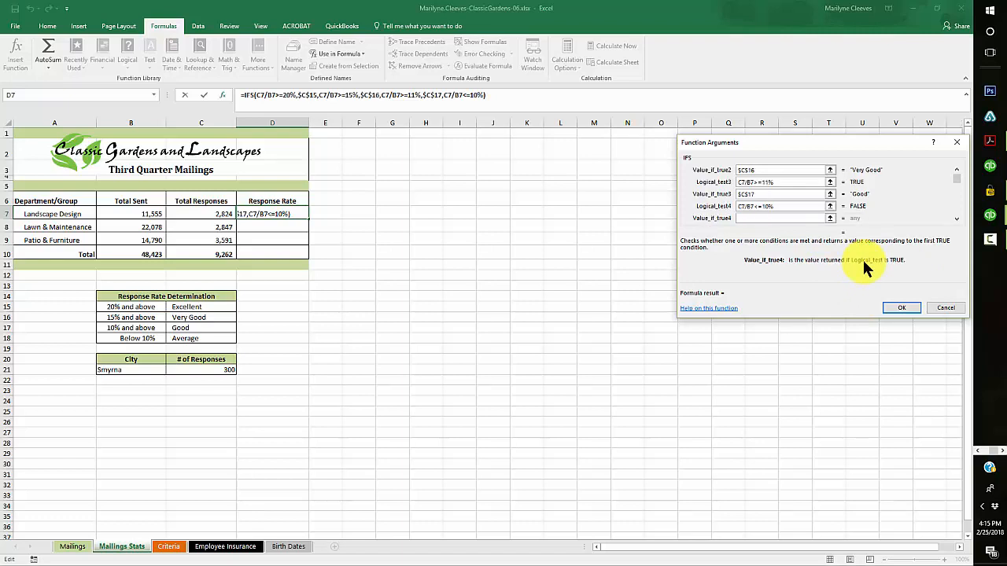
pyautogui.write('+C18')
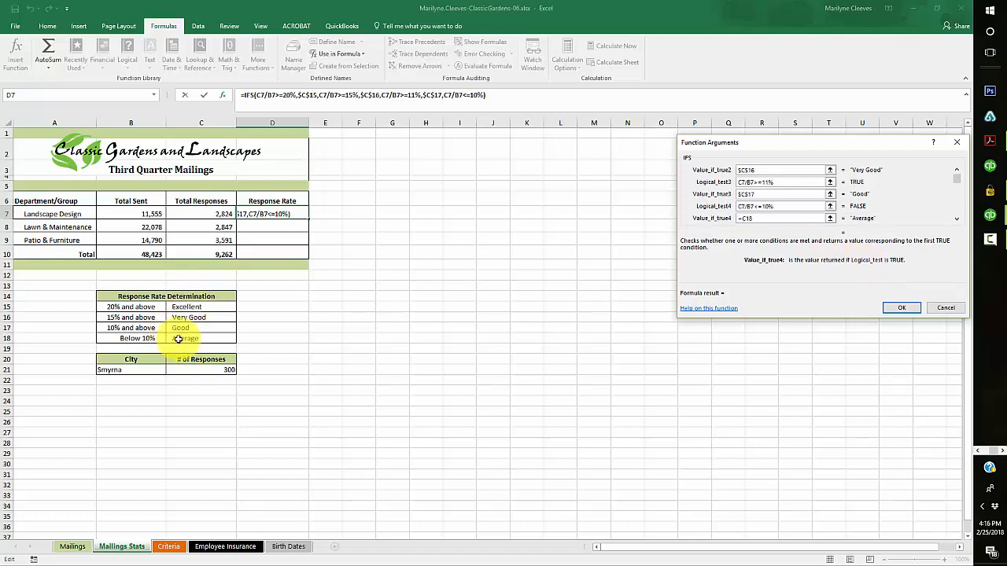
pyautogui.click(177, 339)
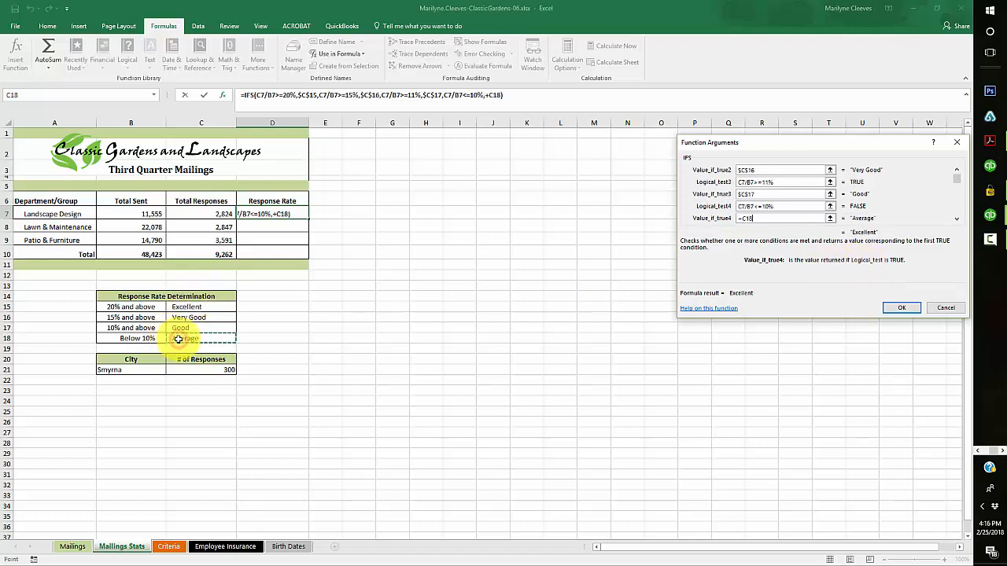
pyautogui.click(749, 220)
pyautogui.press('Delete')
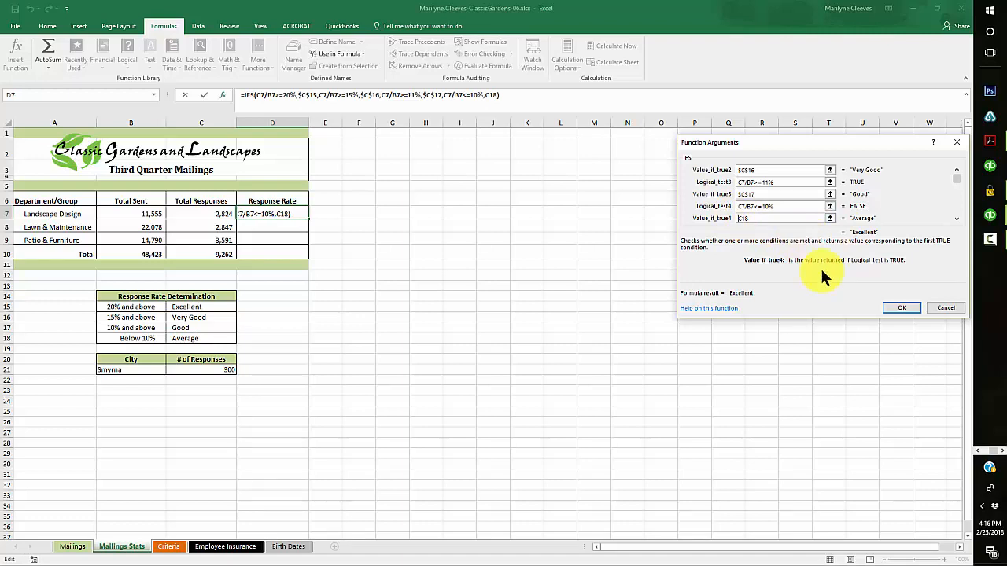
pyautogui.press('F4')
pyautogui.click(903, 303)
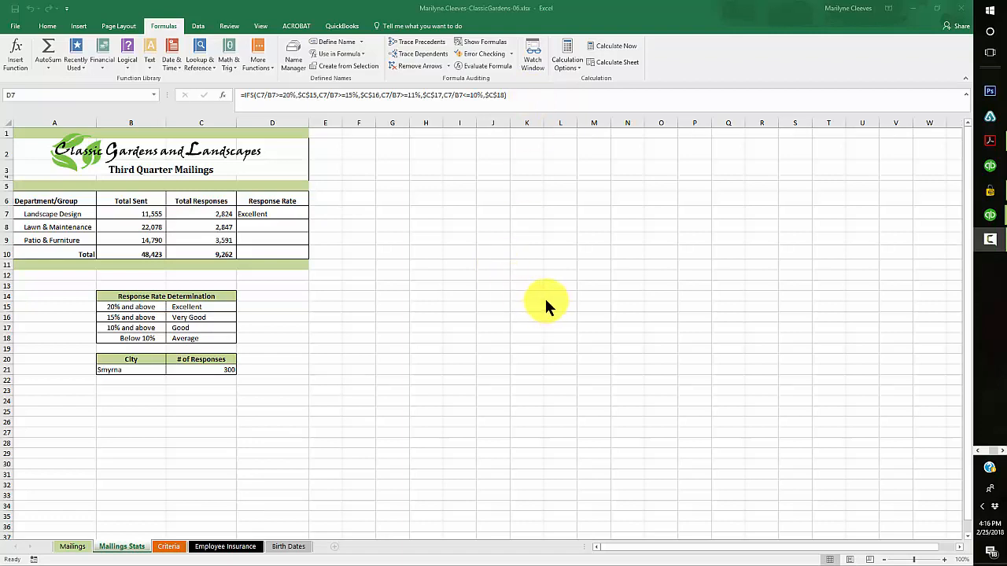
# Display the sheet's formulas and widen column D enough to check the full IFS formula in D7.
pyautogui.click(276, 310)
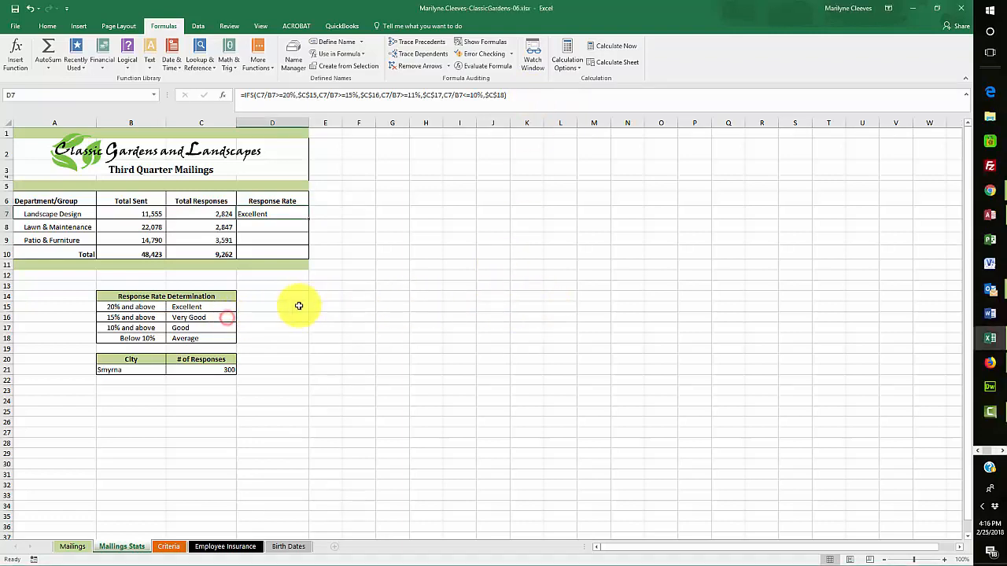
pyautogui.hotkey('ctrl', '`')
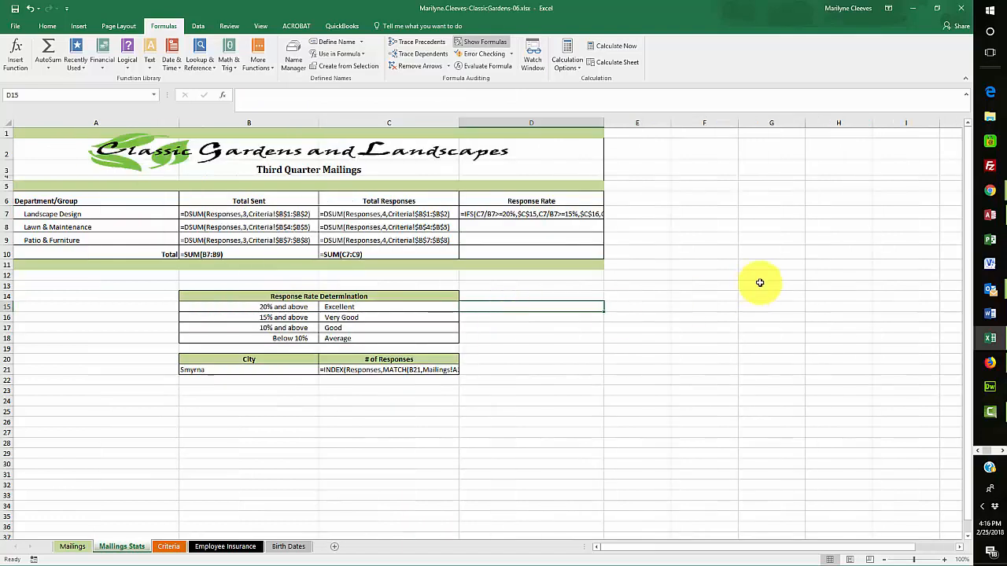
pyautogui.moveTo(602, 123); pyautogui.dragTo(748, 117)
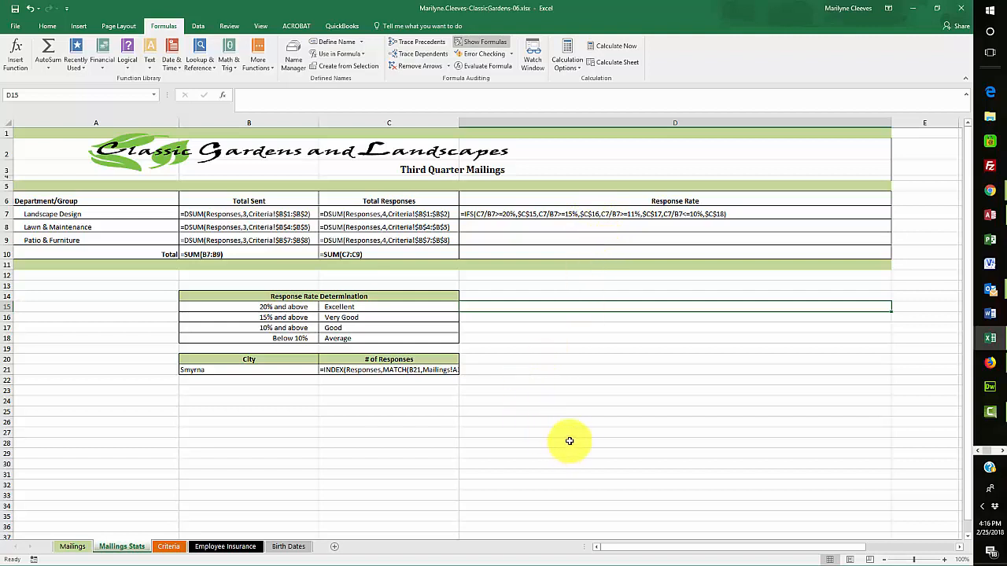
pyautogui.hotkey('ctrl', '`')
# Copy the IFS formula from cell D7 down through D10.
pyautogui.click(276, 209)
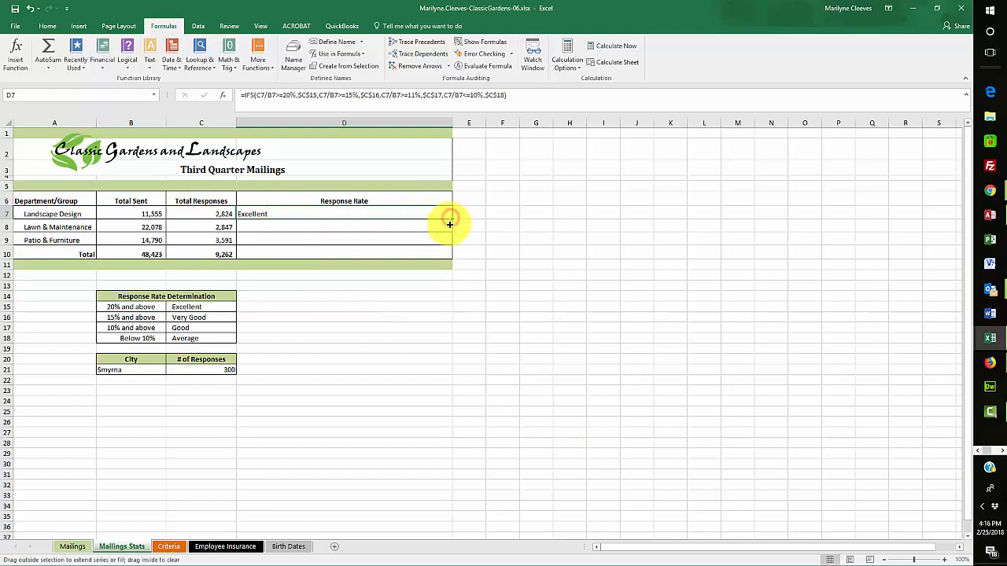
pyautogui.moveTo(449, 225); pyautogui.dragTo(450, 244)
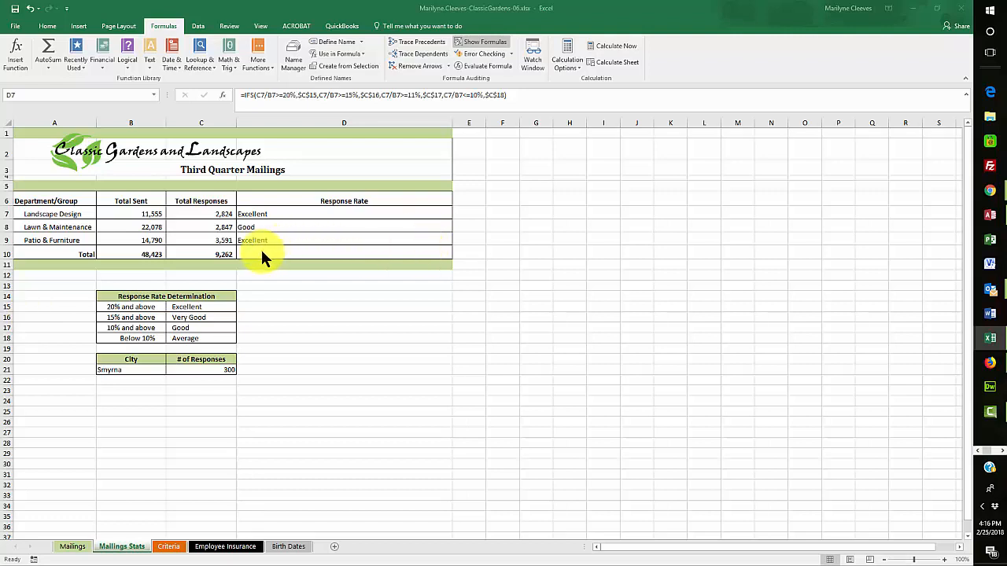
pyautogui.click(296, 237)
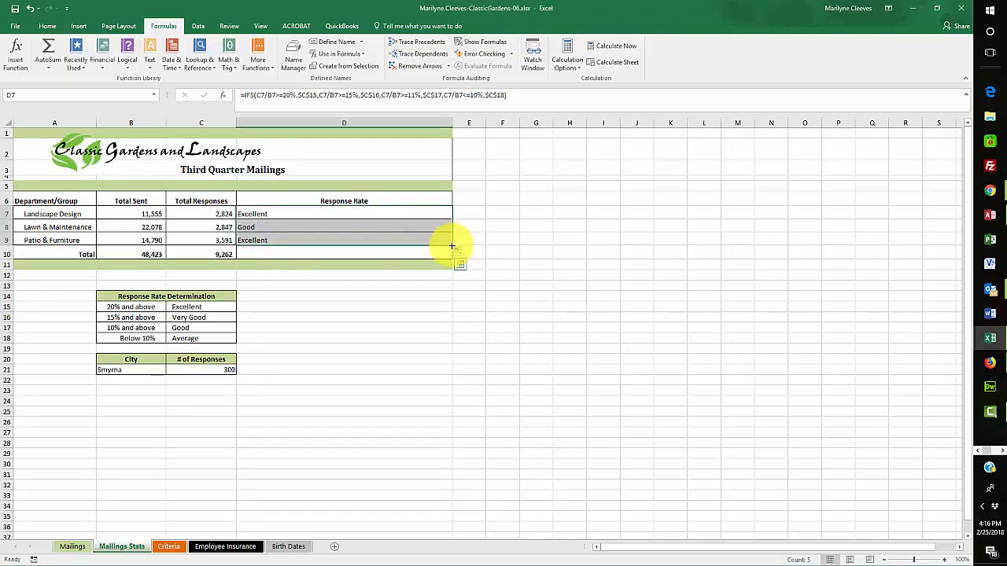
pyautogui.moveTo(451, 246); pyautogui.dragTo(449, 255)
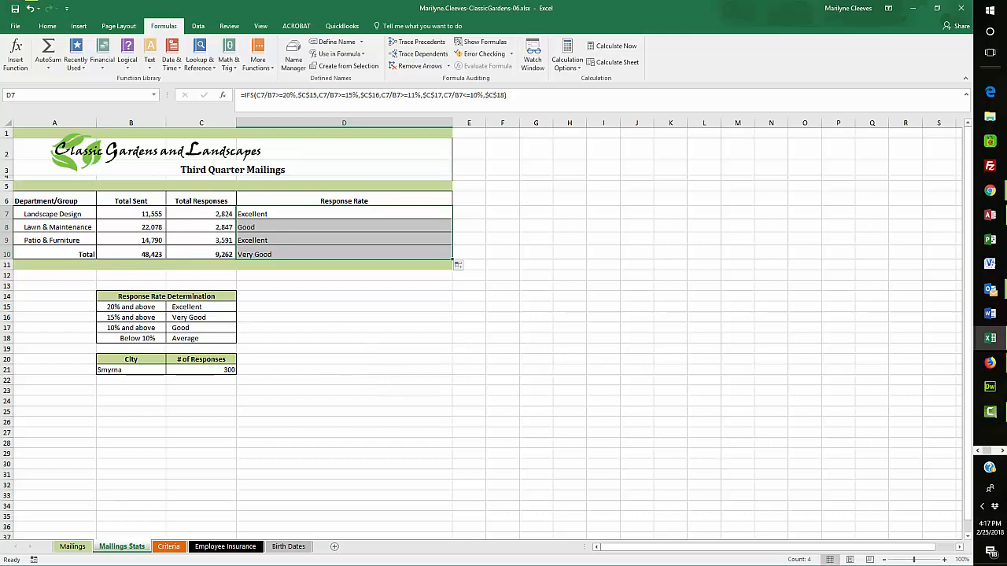
# Switch to the project instructions in Adobe Acrobat and review the highlighted IFS steps and the SUMIFS task.
pyautogui.press('F10')
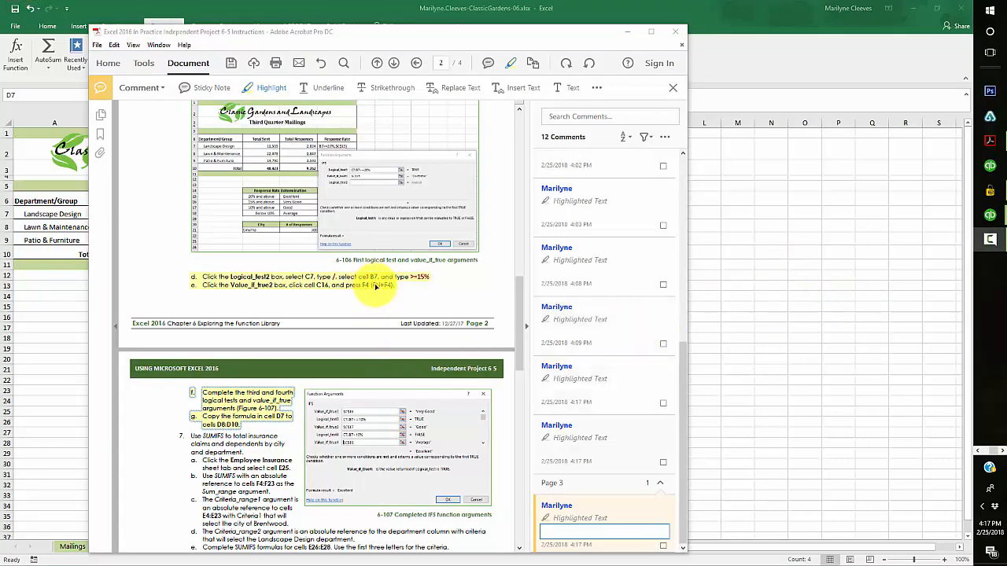
pyautogui.click(376, 287)
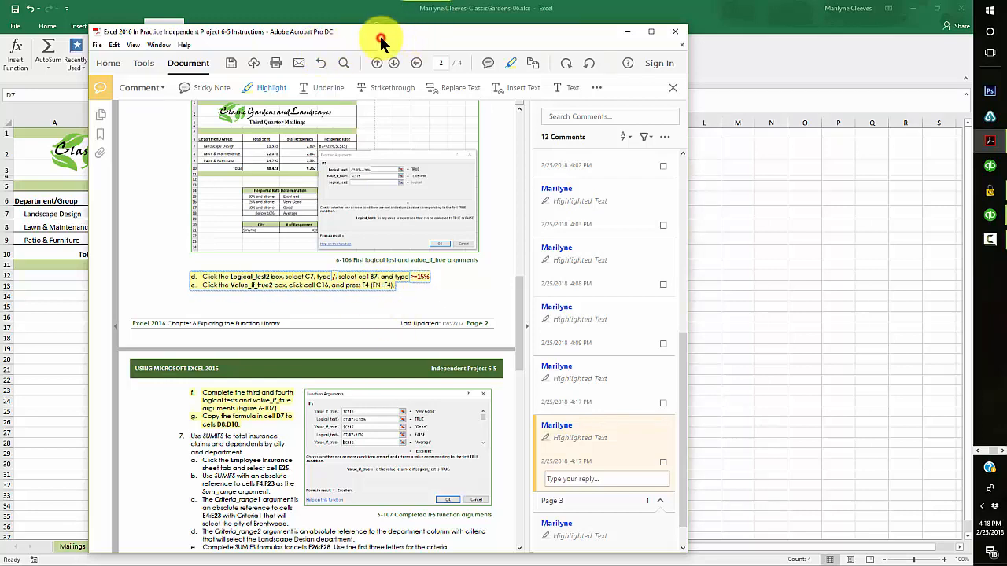
pyautogui.moveTo(382, 34); pyautogui.dragTo(0, 8)
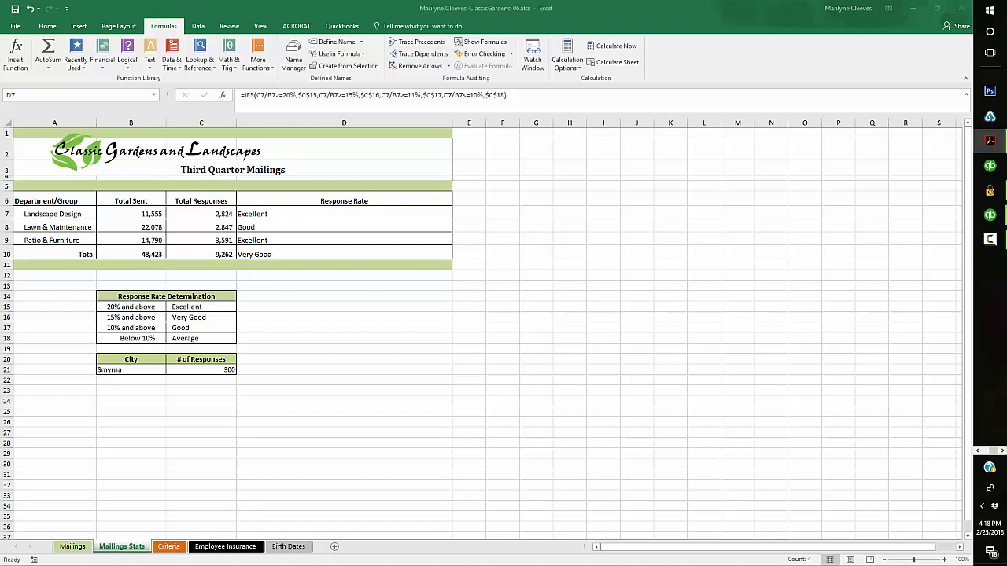
# Check the wildcard department criteria on the Criteria sheet, then return to the Employee Insurance sheet.
pyautogui.click(225, 546)
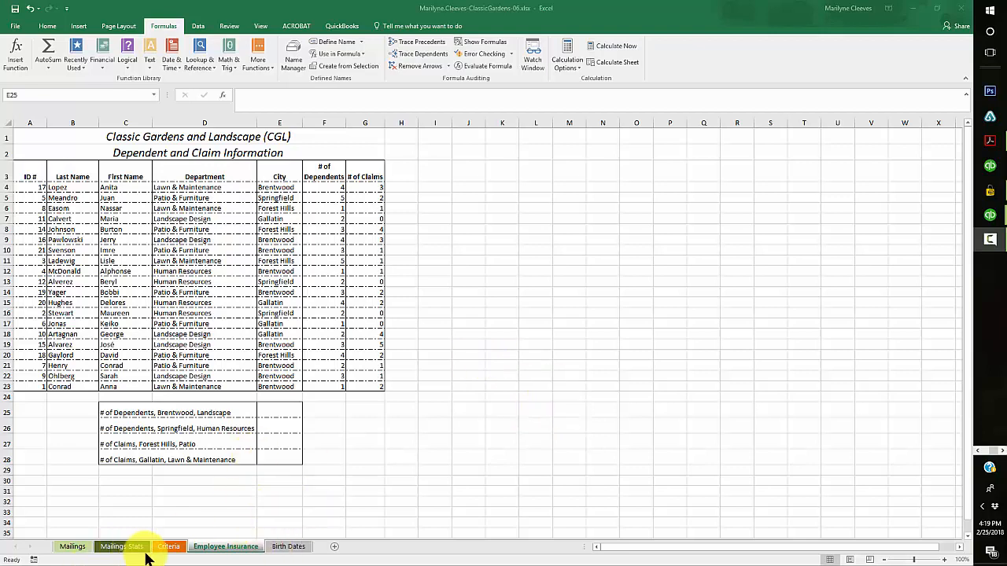
pyautogui.click(168, 546)
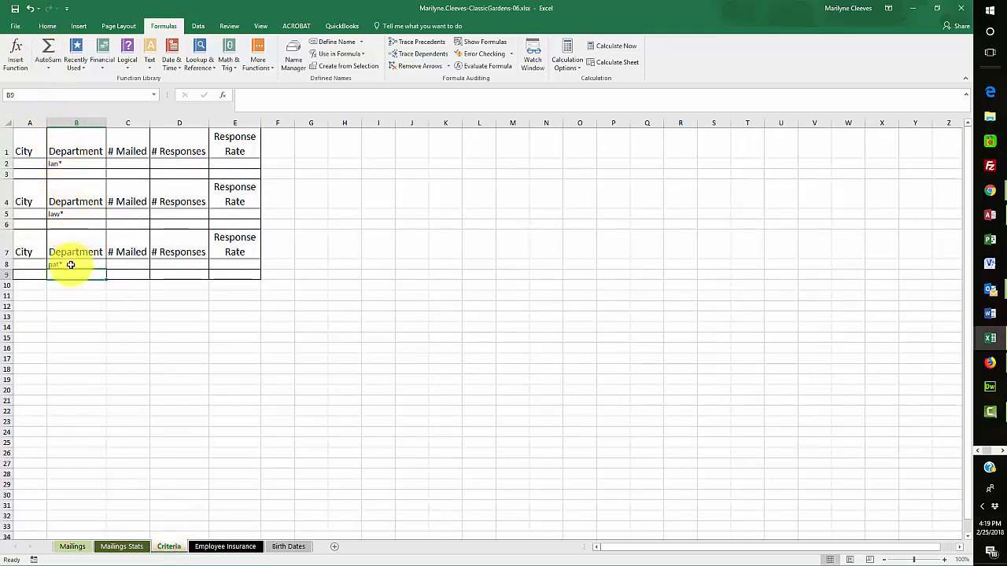
pyautogui.click(224, 548)
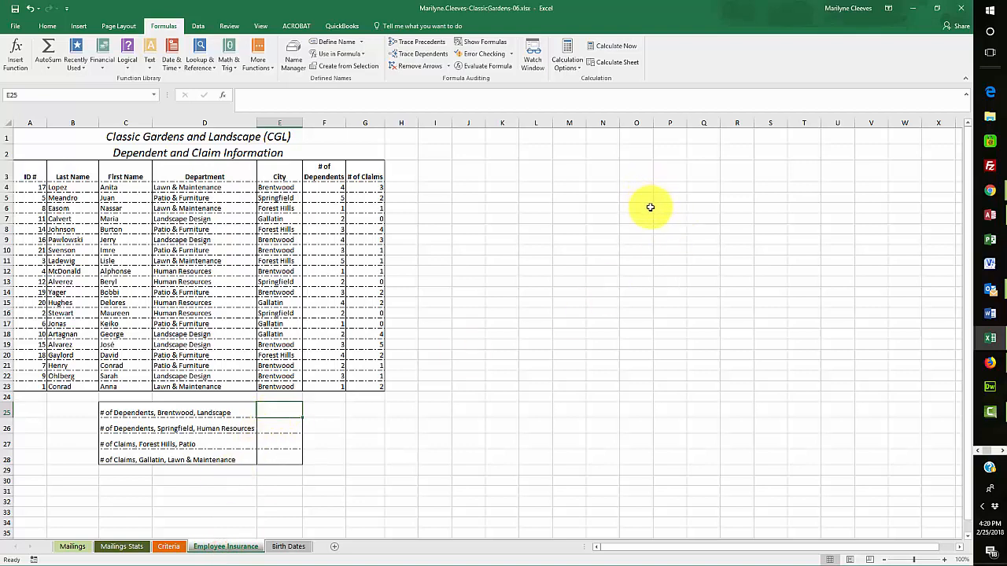
# Insert the SUMIFS function in E25 and set its sum range to the dependents column as absolute $F$4:$F$23.
pyautogui.click(129, 65)
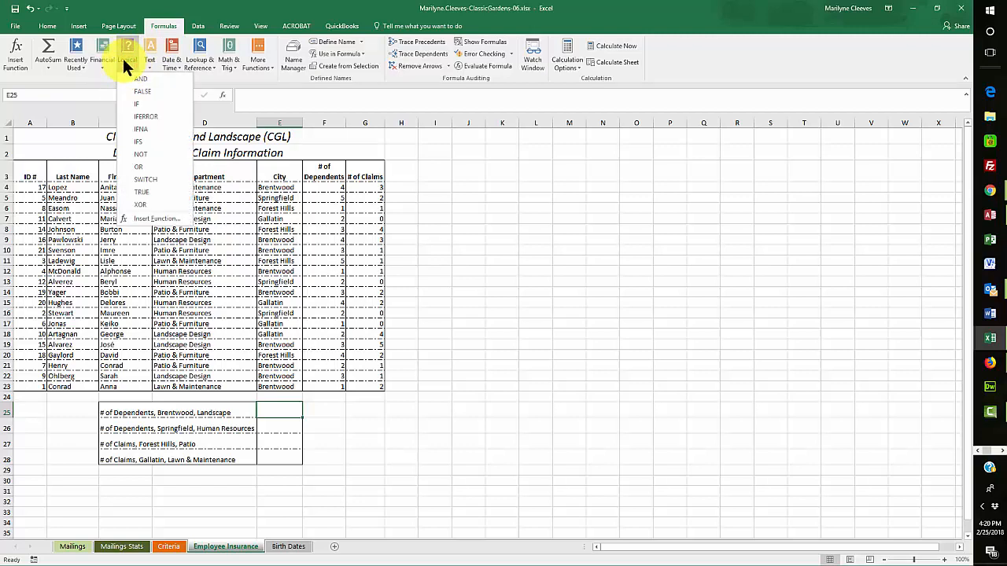
pyautogui.click(18, 63)
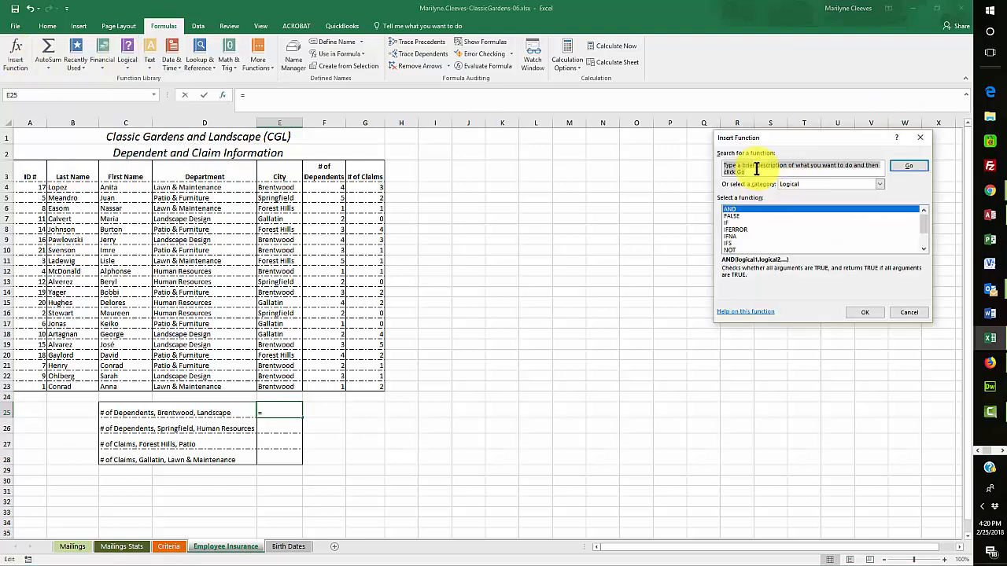
pyautogui.write('summ')
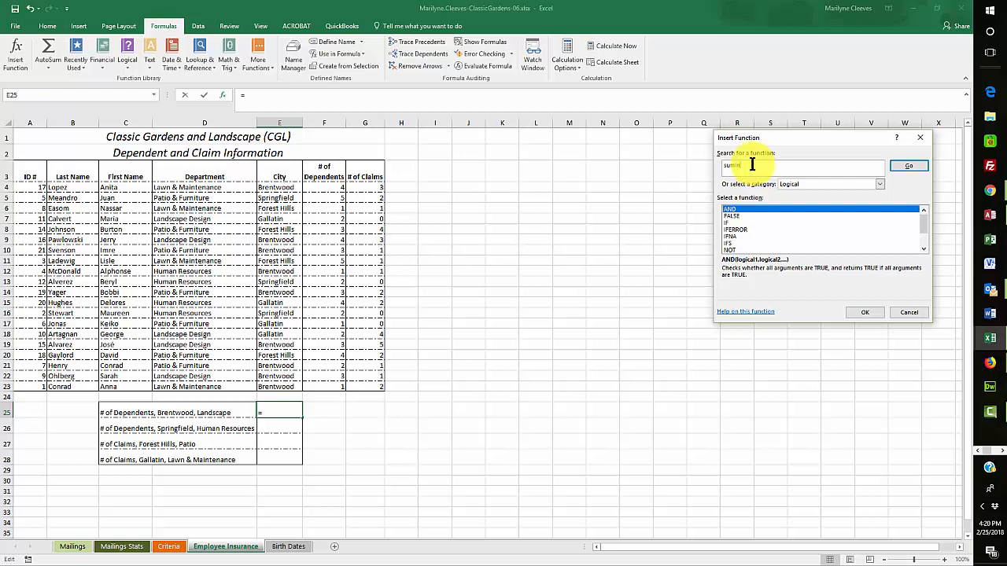
pyautogui.press('Return')
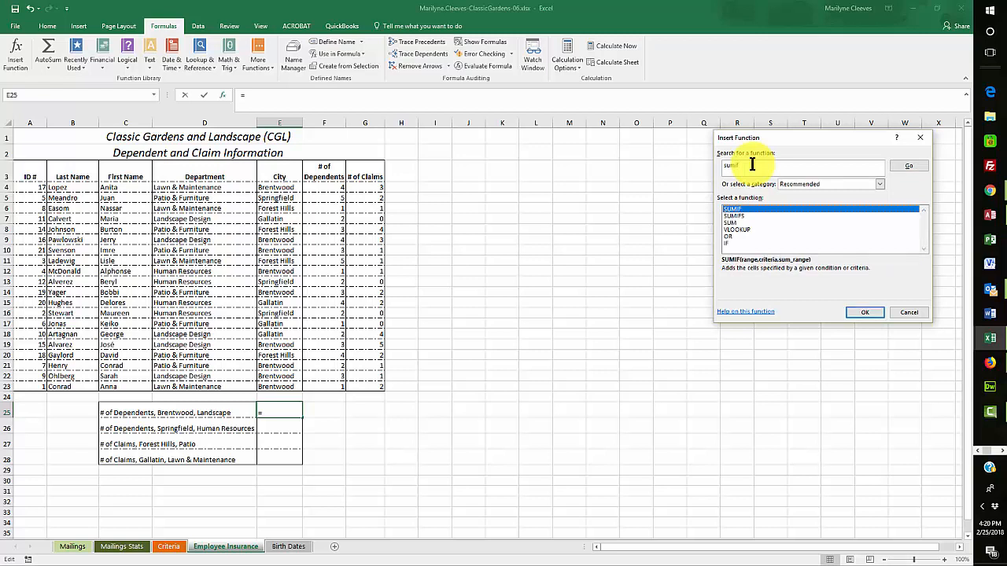
pyautogui.click(735, 215)
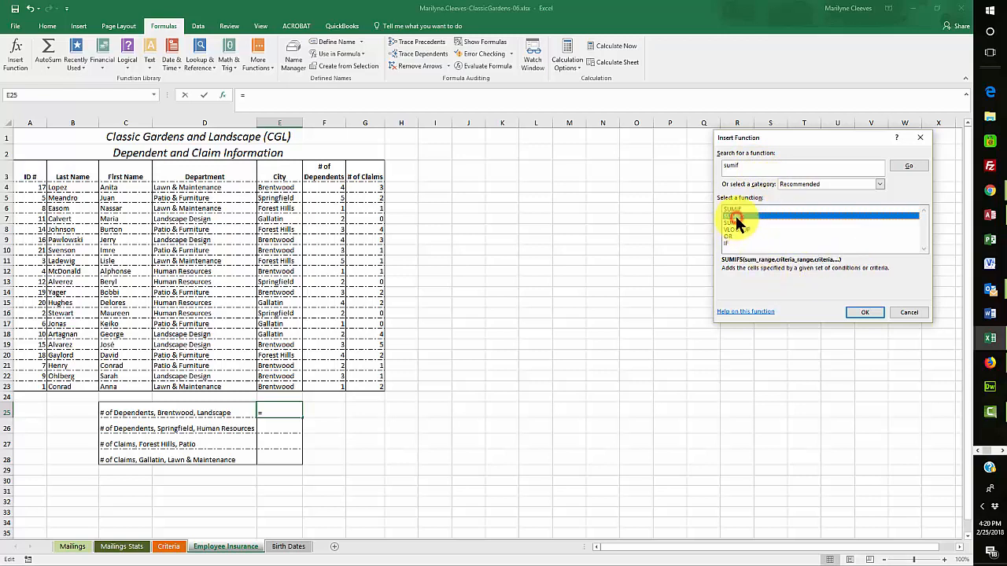
pyautogui.click(861, 312)
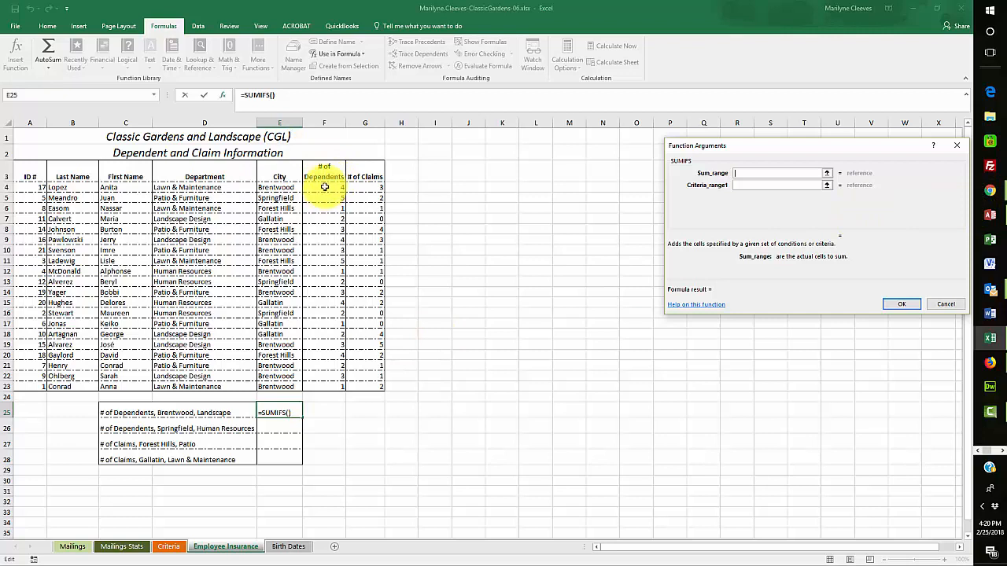
pyautogui.moveTo(324, 187); pyautogui.dragTo(321, 387)
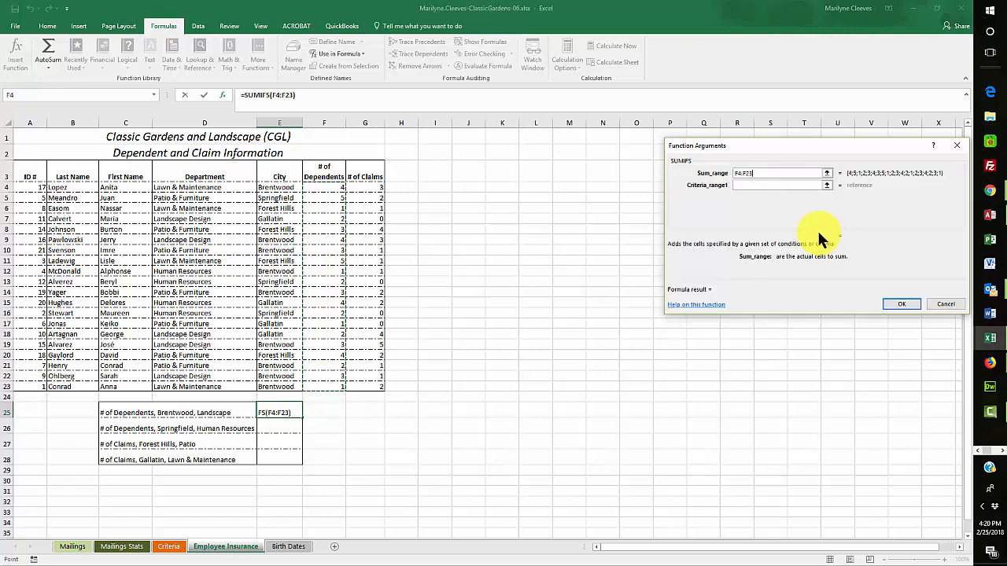
pyautogui.press('F4')
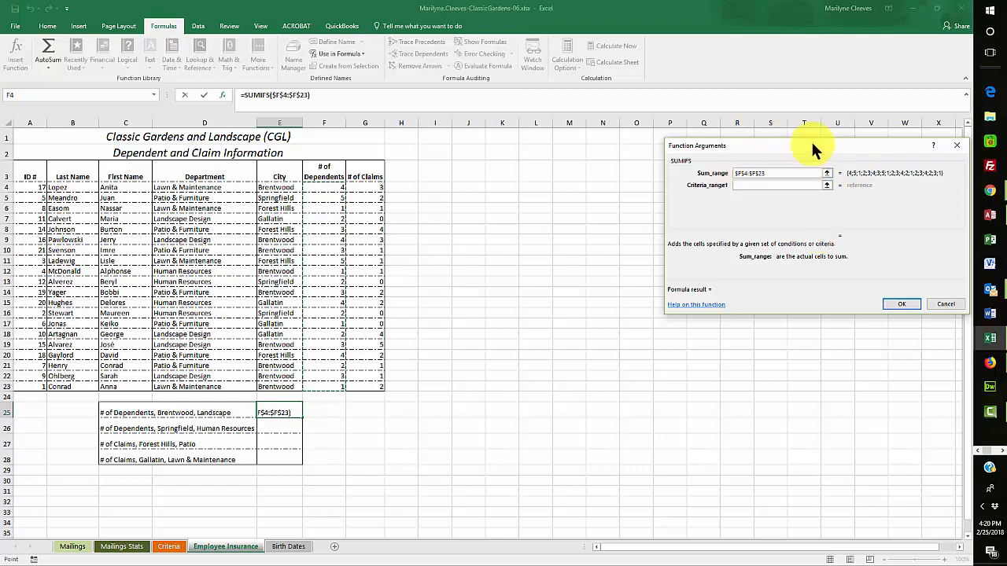
# Set the first SUMIFS criteria range to the absolute city range $E$4:$E$23 with the criterion bre*.
pyautogui.click(749, 188)
pyautogui.click(744, 186)
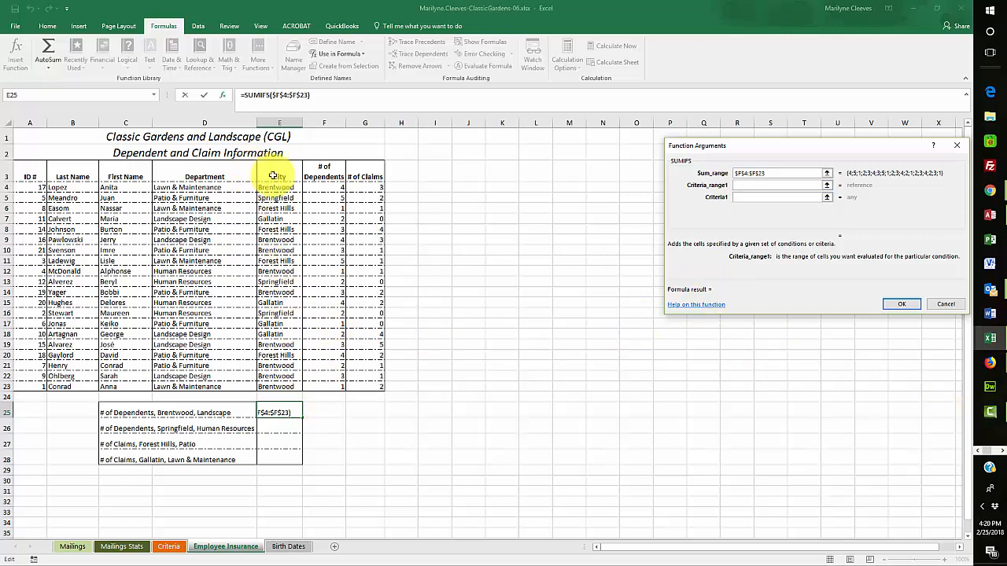
pyautogui.moveTo(275, 187); pyautogui.dragTo(283, 386)
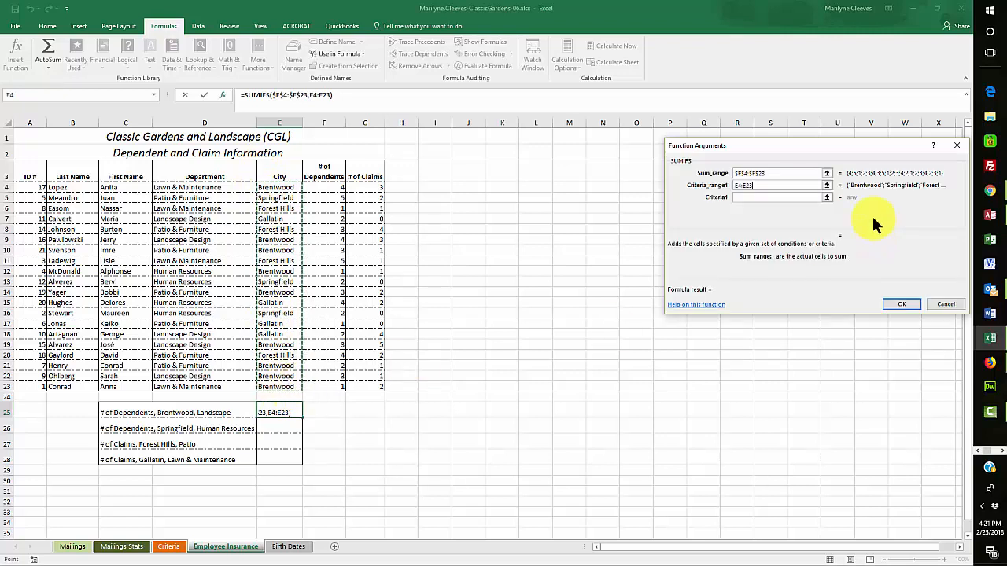
pyautogui.press('F4')
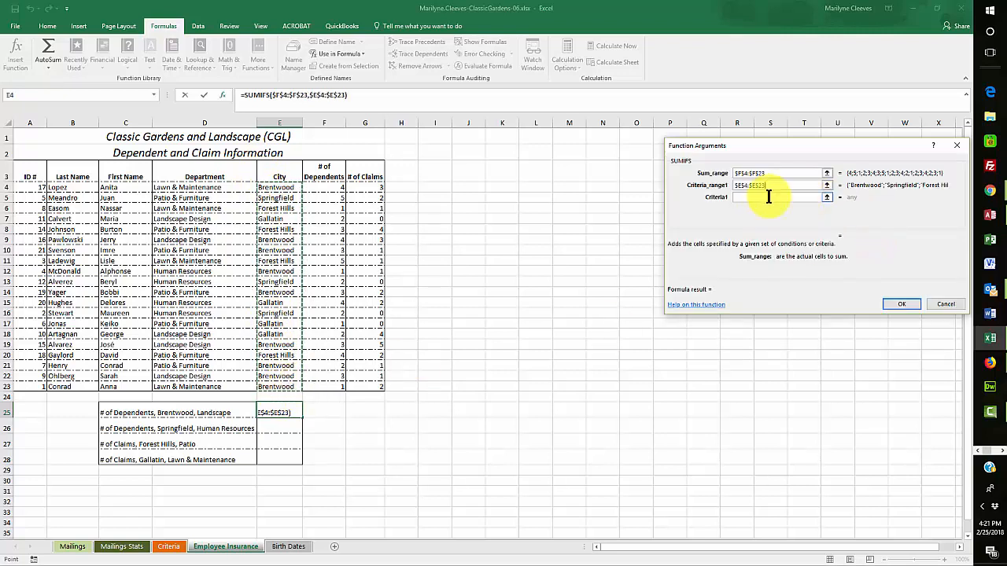
pyautogui.press('Tab')
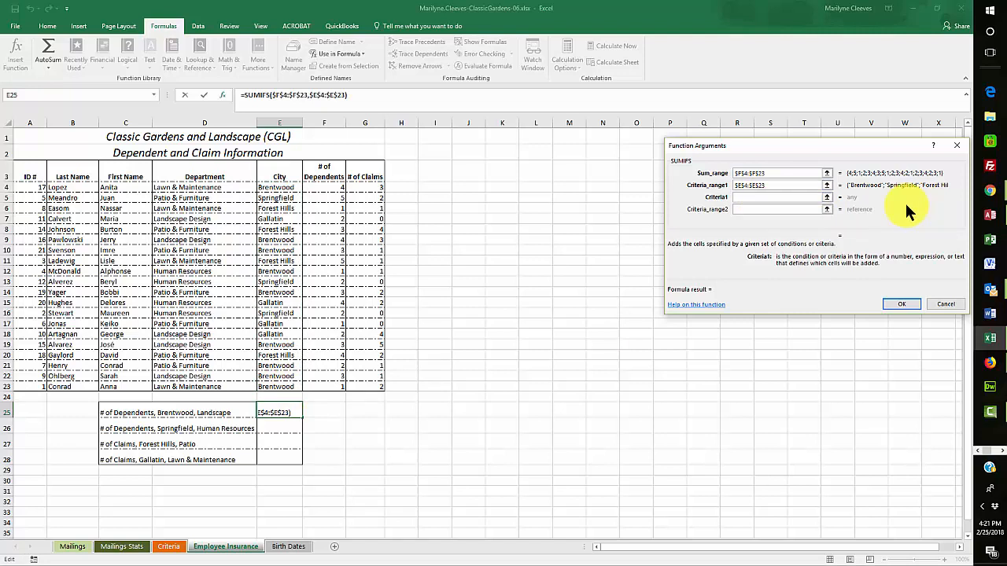
pyautogui.write('bre*')
# Set the second criteria range to the absolute department range $D$4:$D$23 with the criterion land*, and complete the SUMIFS formula.
pyautogui.click(740, 209)
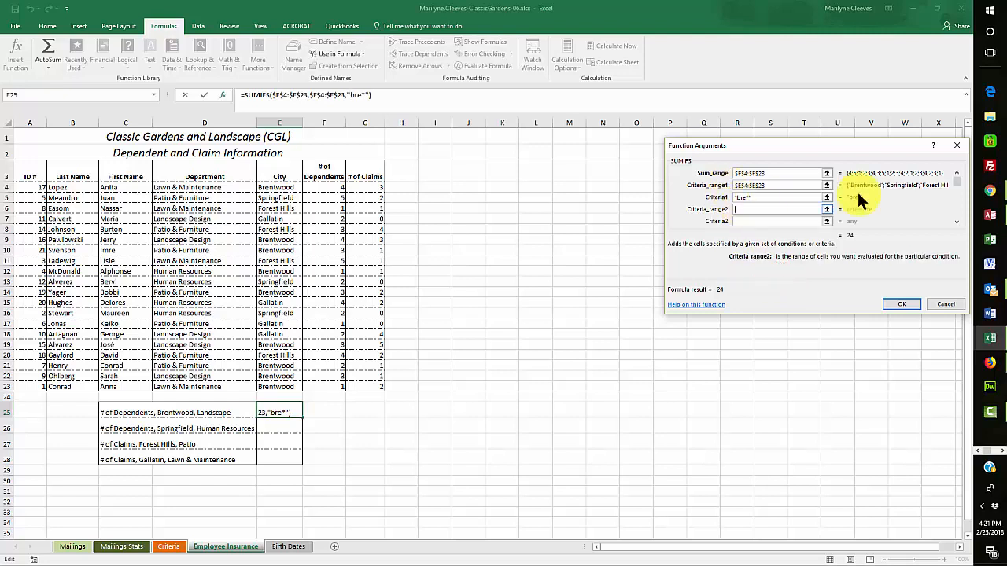
pyautogui.click(175, 187)
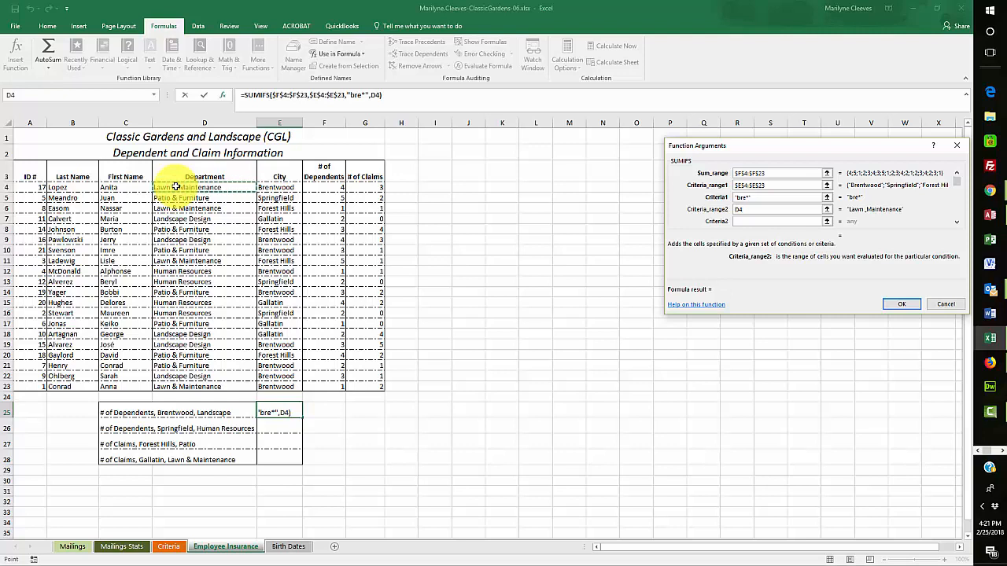
pyautogui.moveTo(168, 189); pyautogui.dragTo(179, 386)
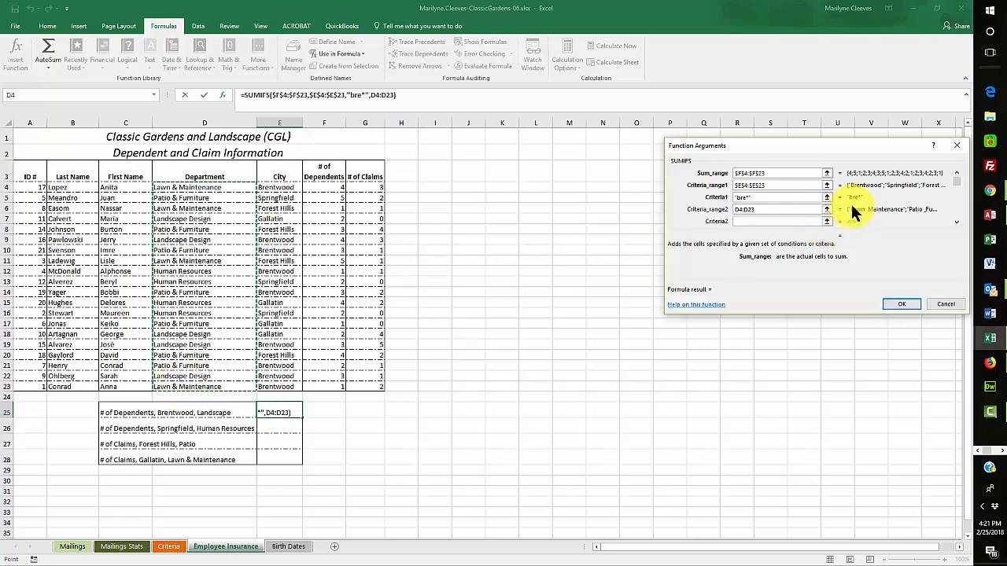
pyautogui.press('F4')
pyautogui.click(745, 221)
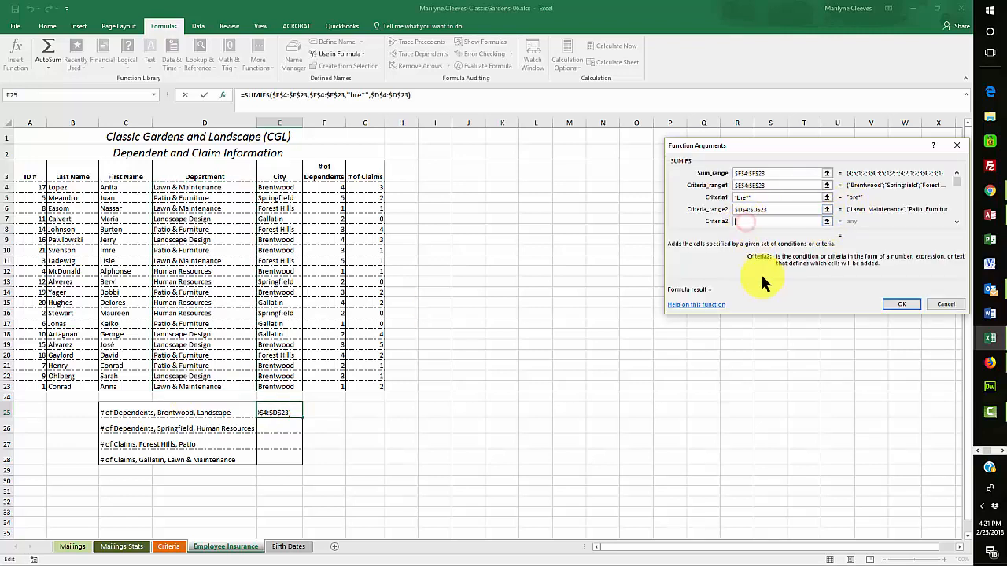
pyautogui.write('land*')
pyautogui.click(903, 305)
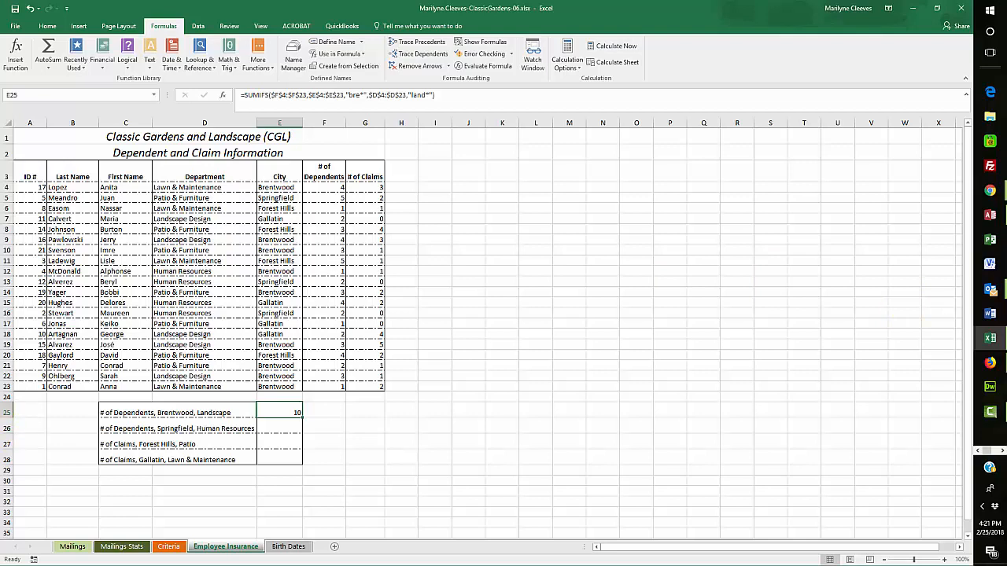
# Copy the SUMIFS formula from cell E25 down through E28.
pyautogui.click(282, 427)
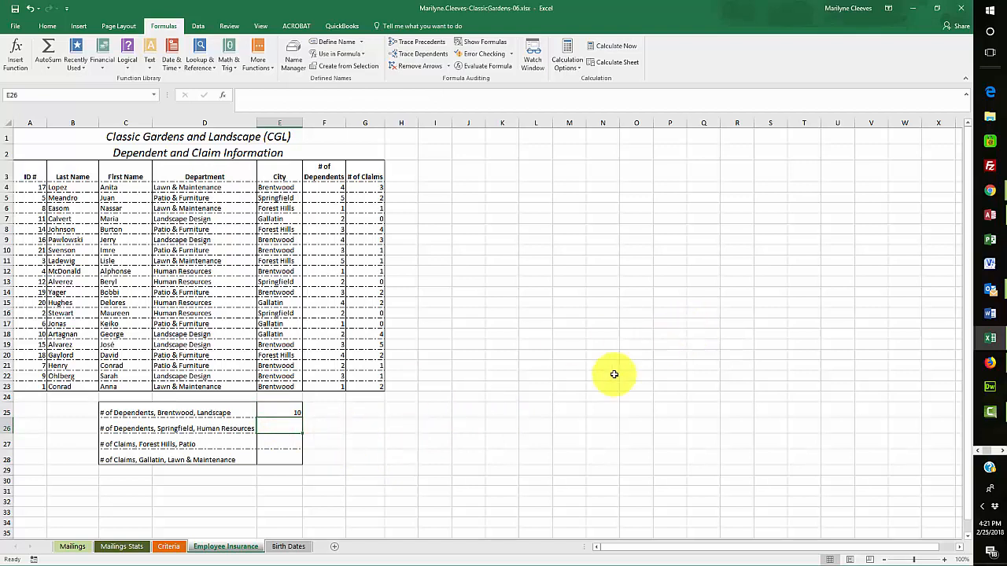
pyautogui.click(288, 413)
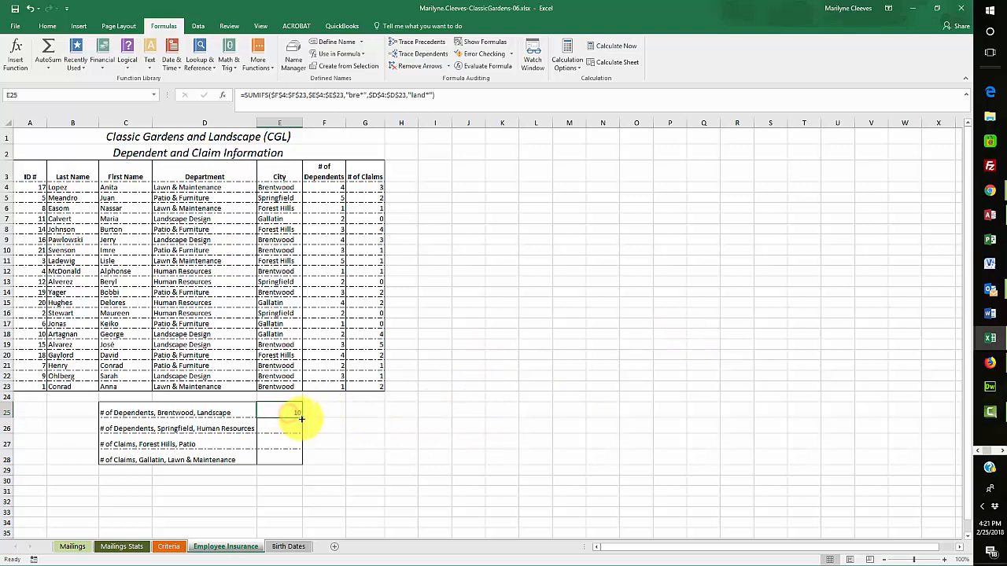
pyautogui.moveTo(300, 419); pyautogui.dragTo(294, 464)
# Edit the SUMIFS arguments in E26 so the city criterion is spr* and the department criterion is hum*.
pyautogui.click(289, 428)
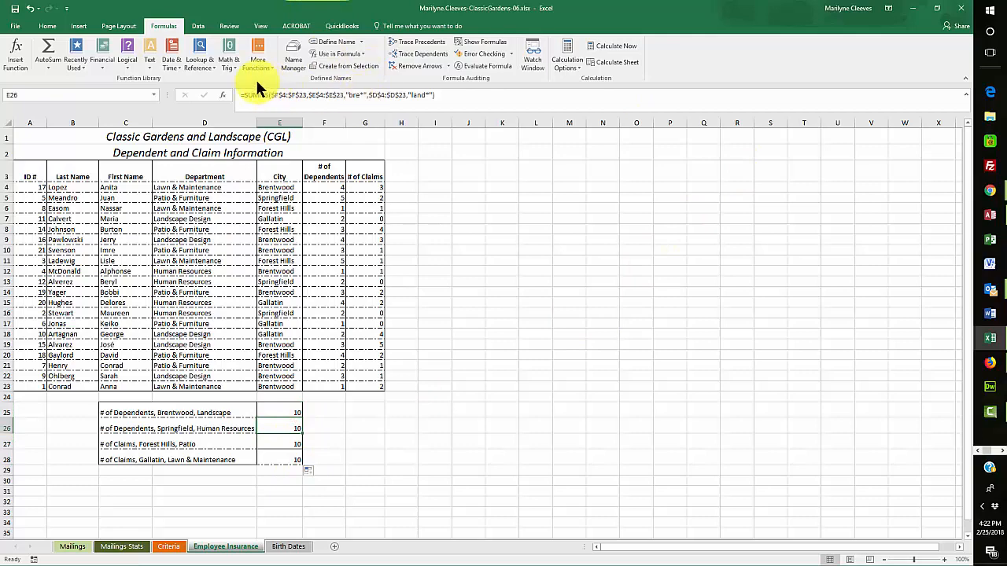
pyautogui.click(223, 94)
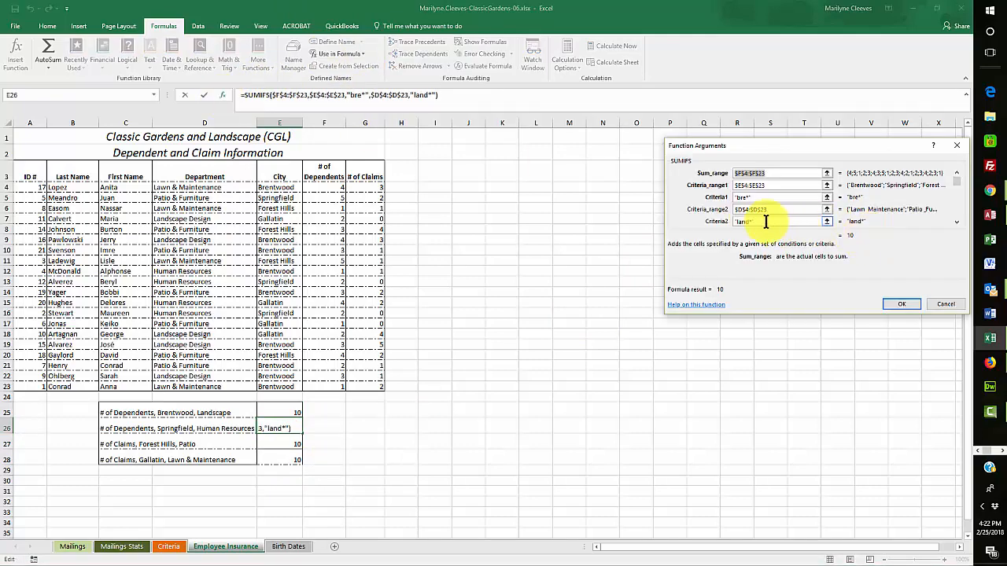
pyautogui.click(754, 198)
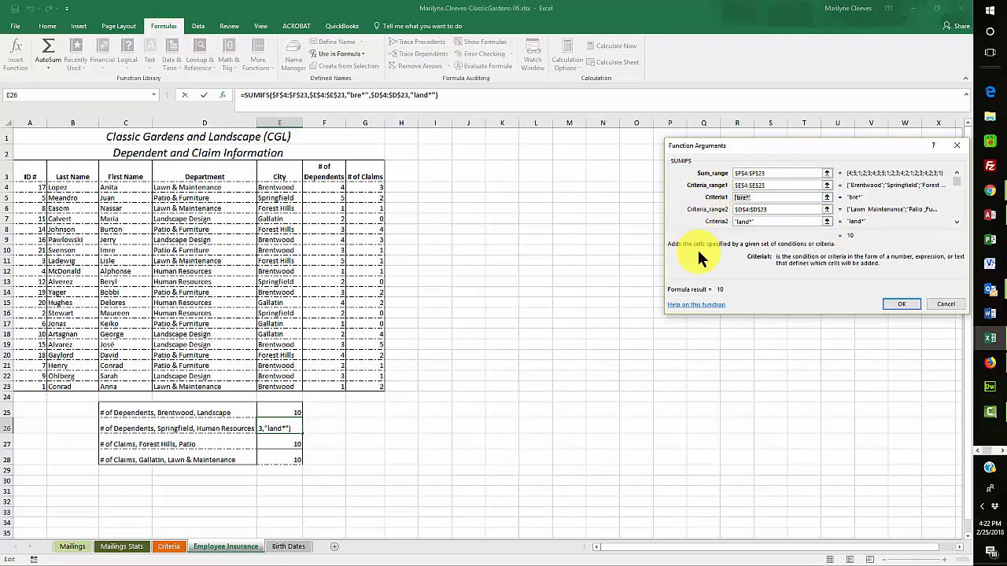
pyautogui.write('spr')
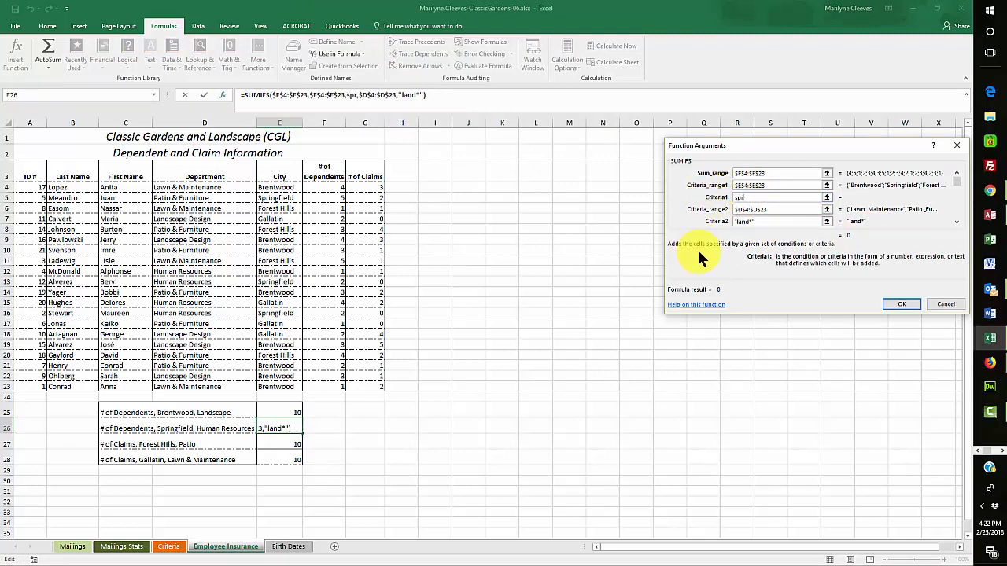
pyautogui.write('*')
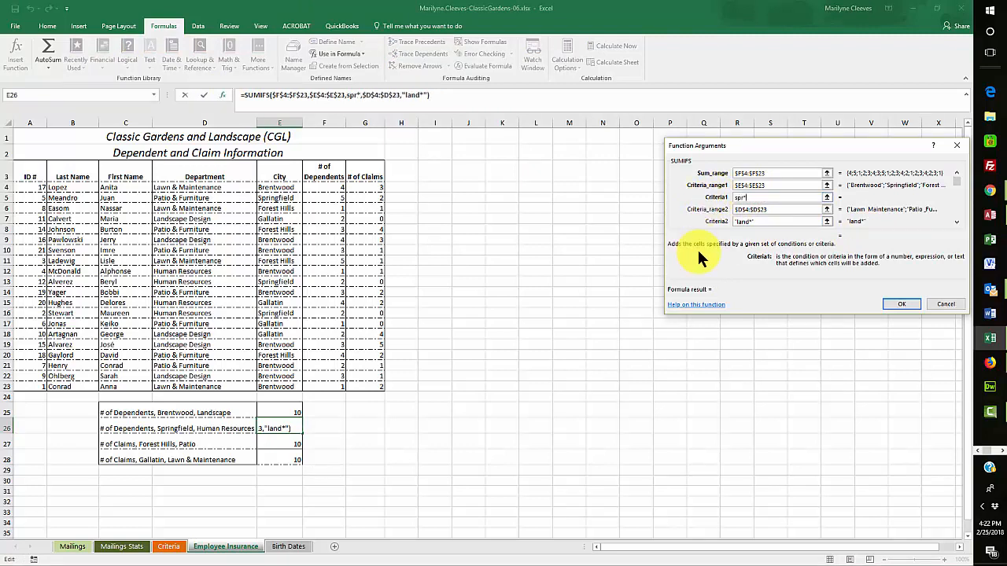
pyautogui.click(756, 221)
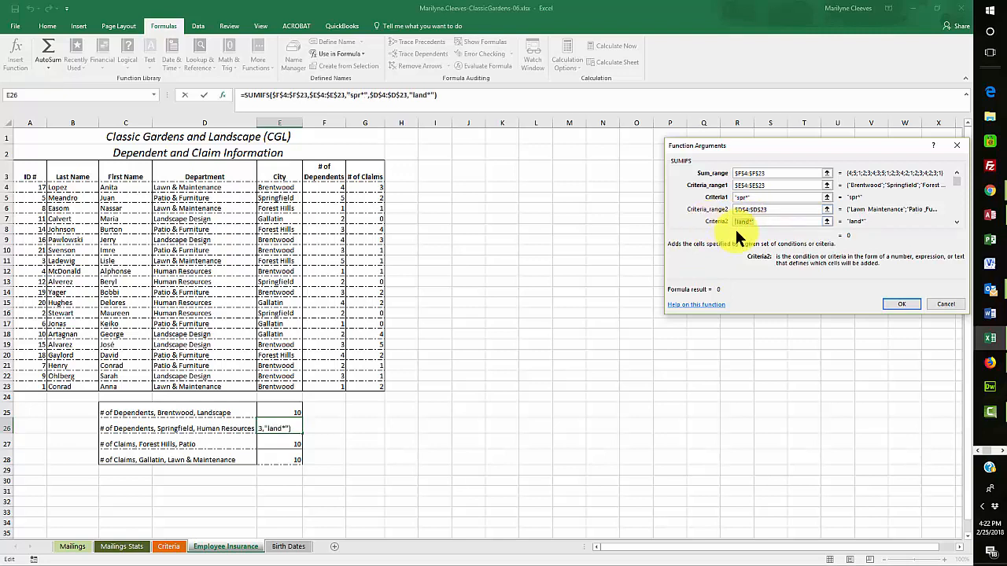
pyautogui.write('hum*')
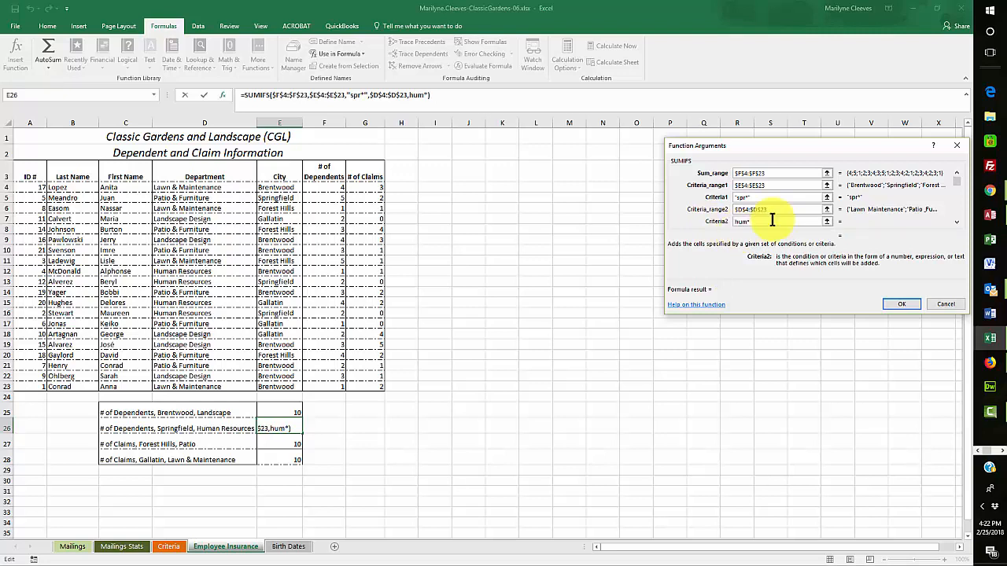
pyautogui.click(905, 304)
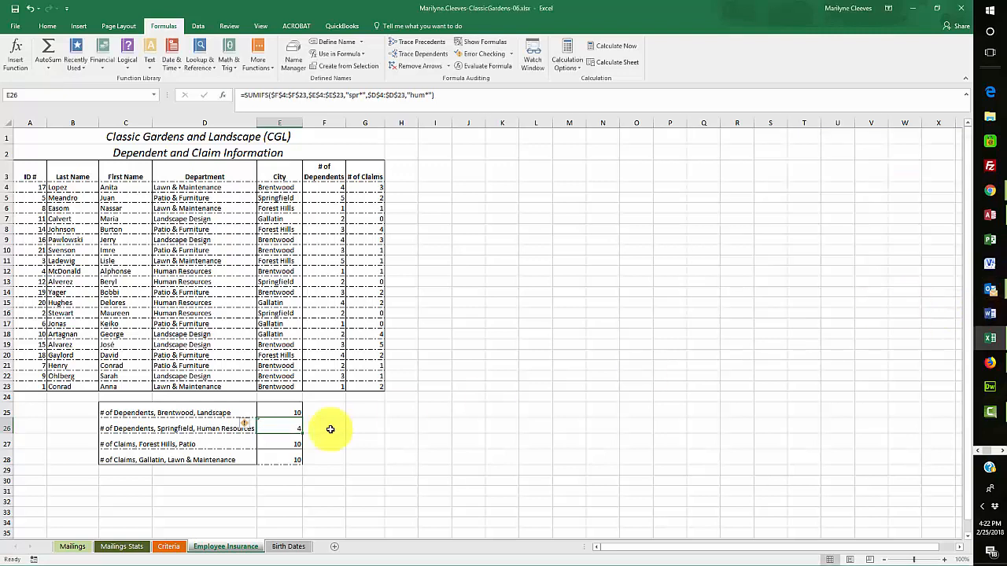
# Edit the SUMIFS arguments in E27 so the city criterion is for* and the department criterion is pat*.
pyautogui.click(283, 443)
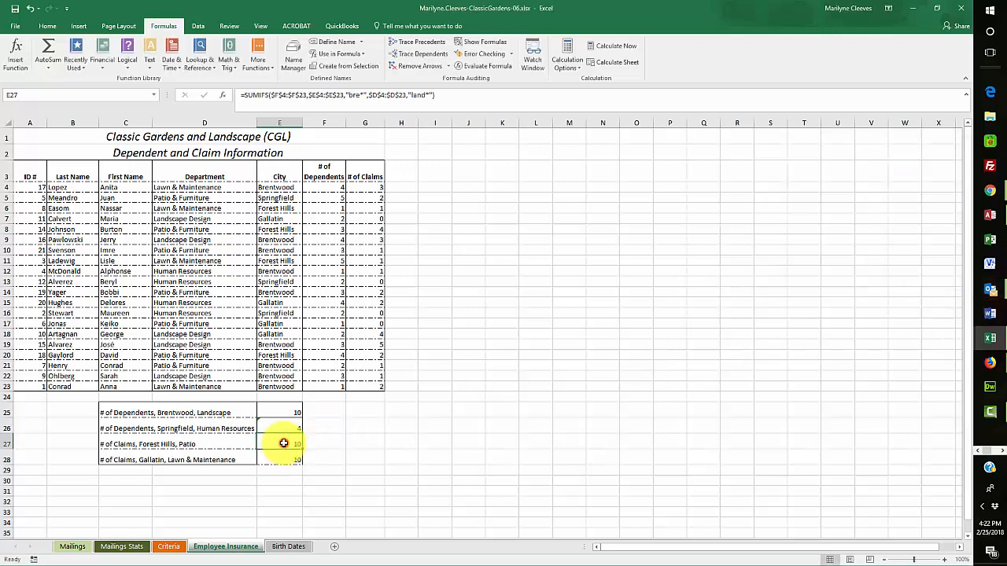
pyautogui.click(222, 95)
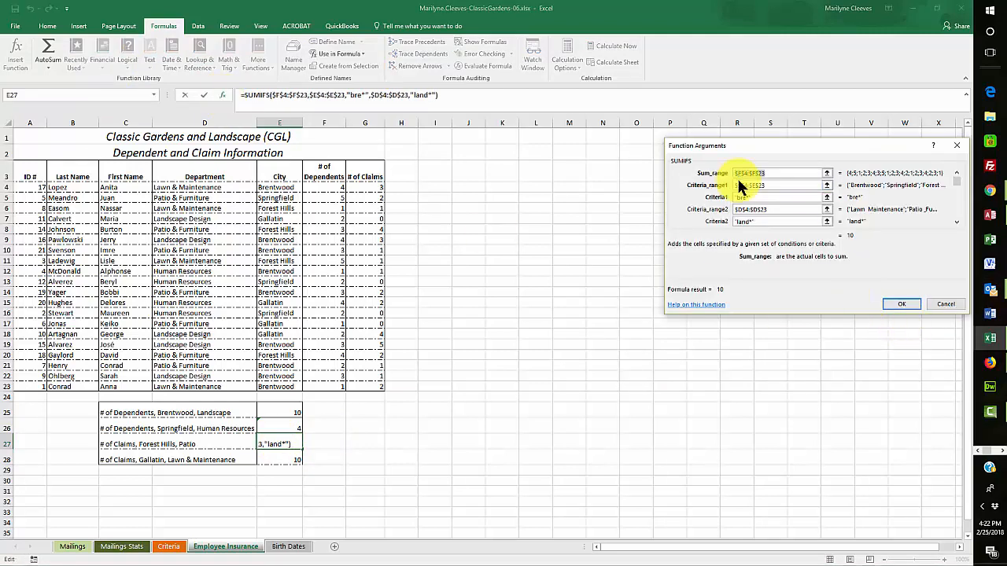
pyautogui.click(744, 197)
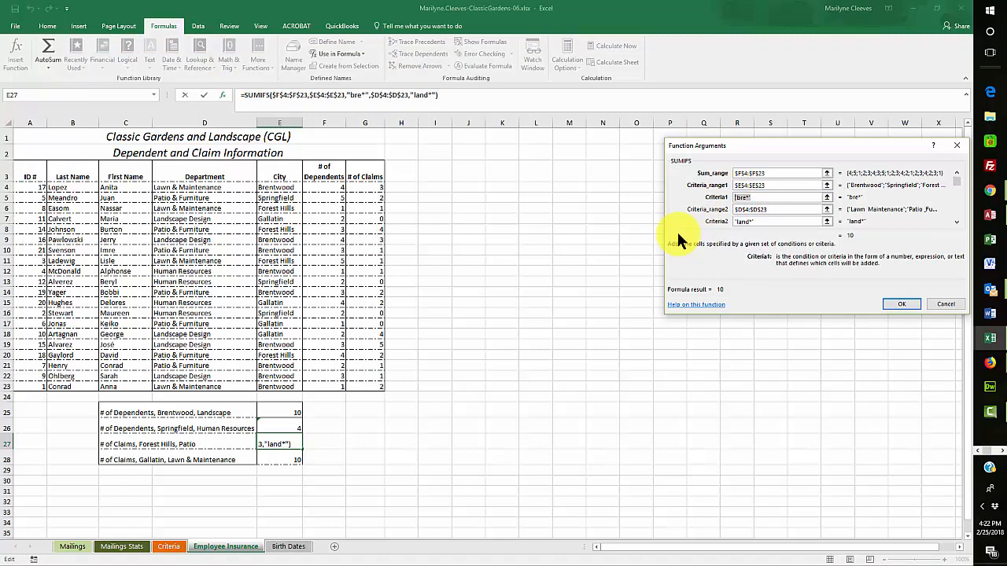
pyautogui.write('for"')
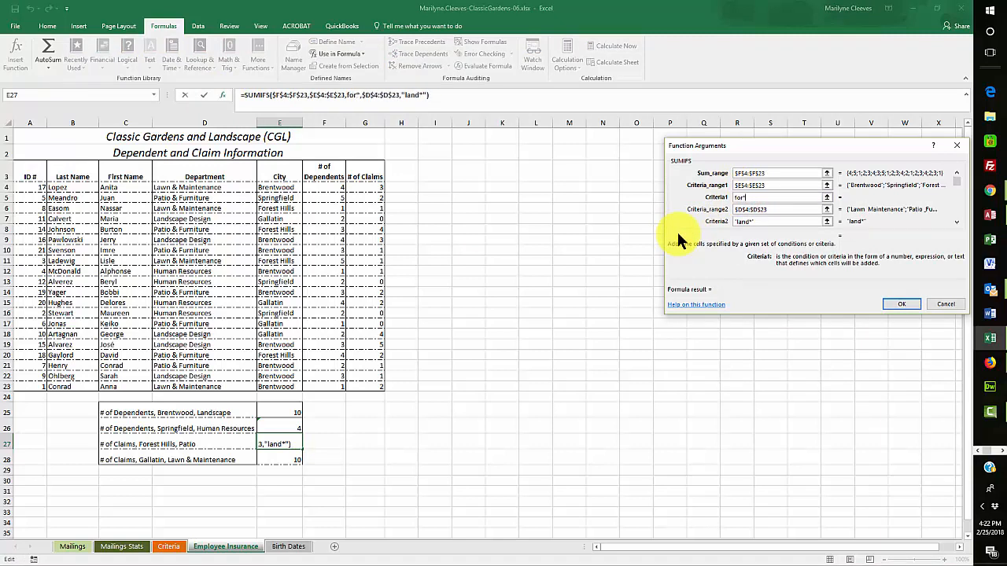
pyautogui.click(764, 222)
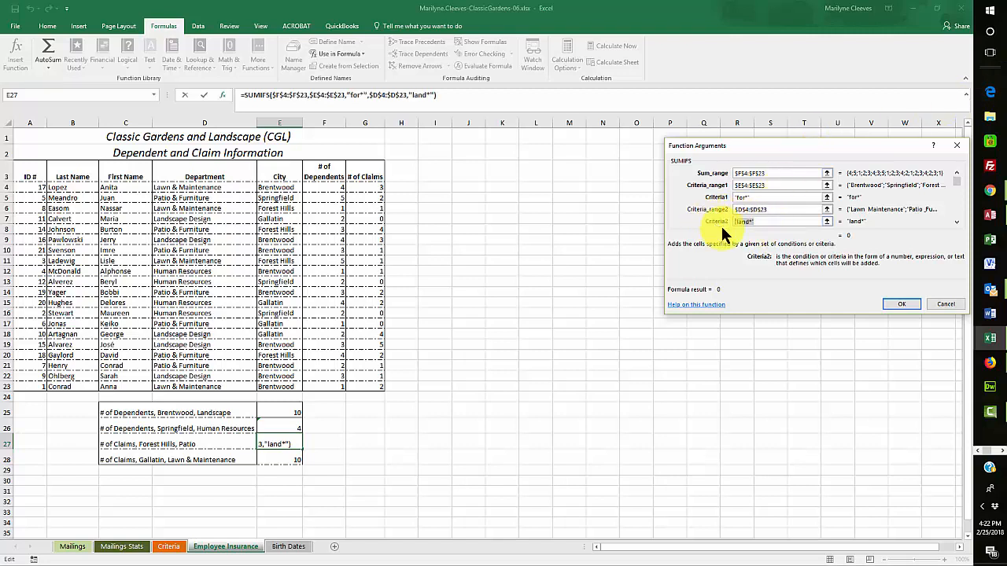
pyautogui.write('Pat')
pyautogui.press('BackSpace')
pyautogui.press('BackSpace')
pyautogui.press('BackSpace')
pyautogui.write('pat*')
pyautogui.click(902, 304)
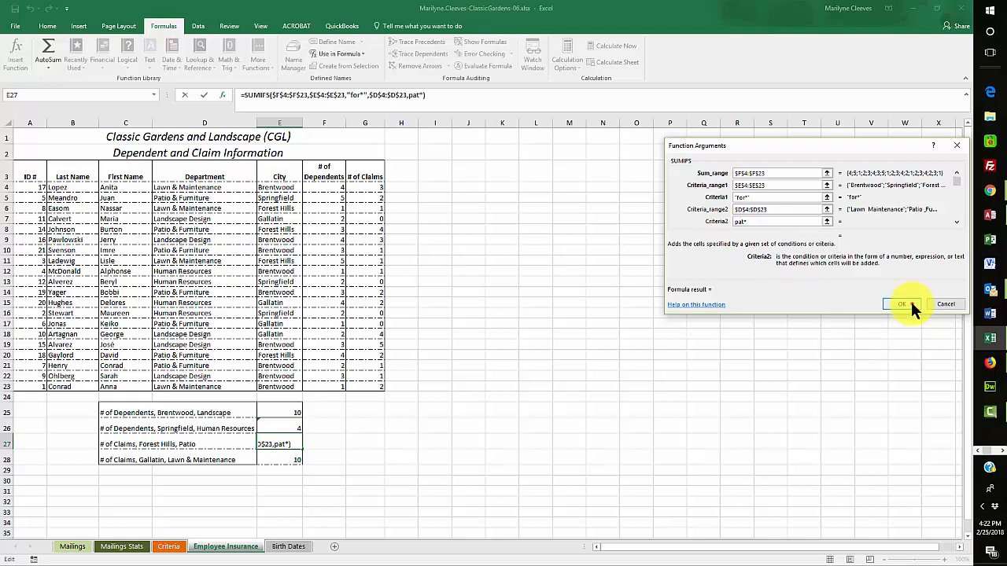
# Edit the SUMIFS arguments in E28 so the city criterion is gal* and the department criterion is law*.
pyautogui.click(296, 464)
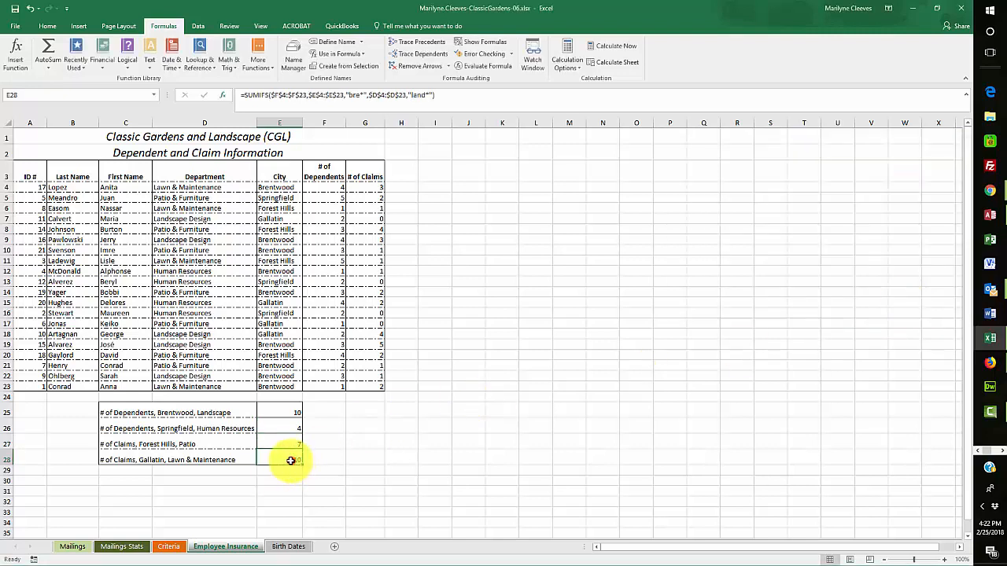
pyautogui.click(222, 95)
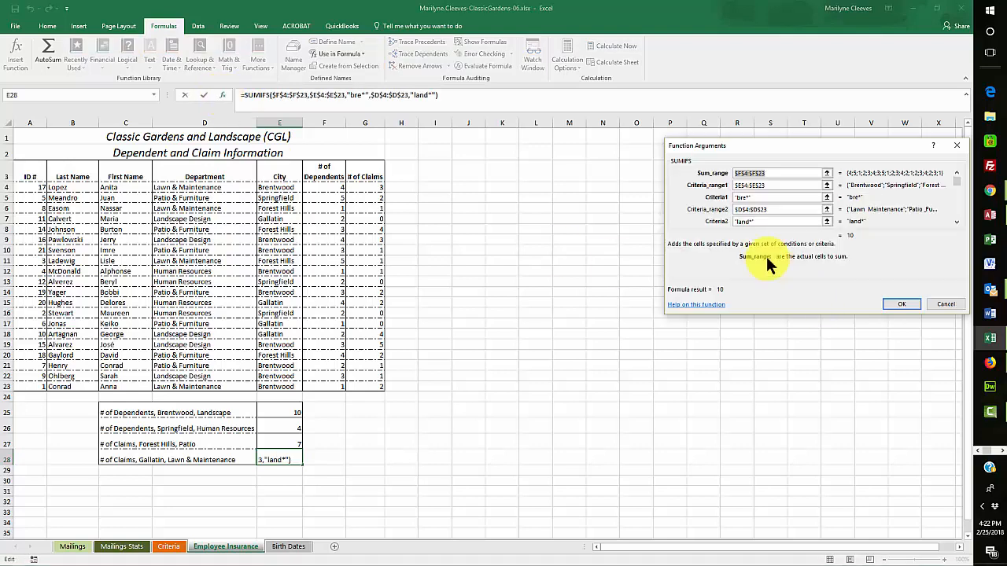
pyautogui.click(751, 197)
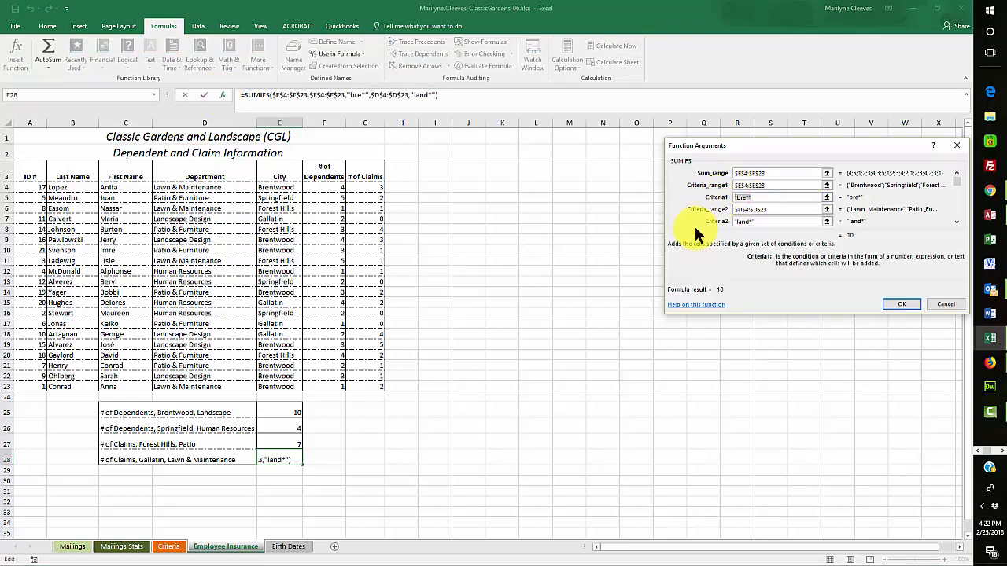
pyautogui.write('gal*')
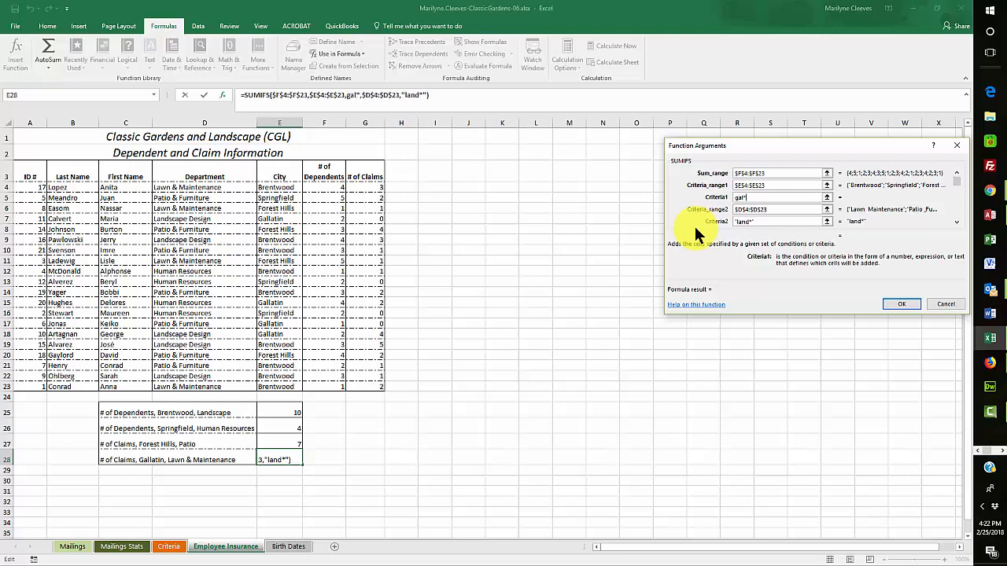
pyautogui.click(759, 222)
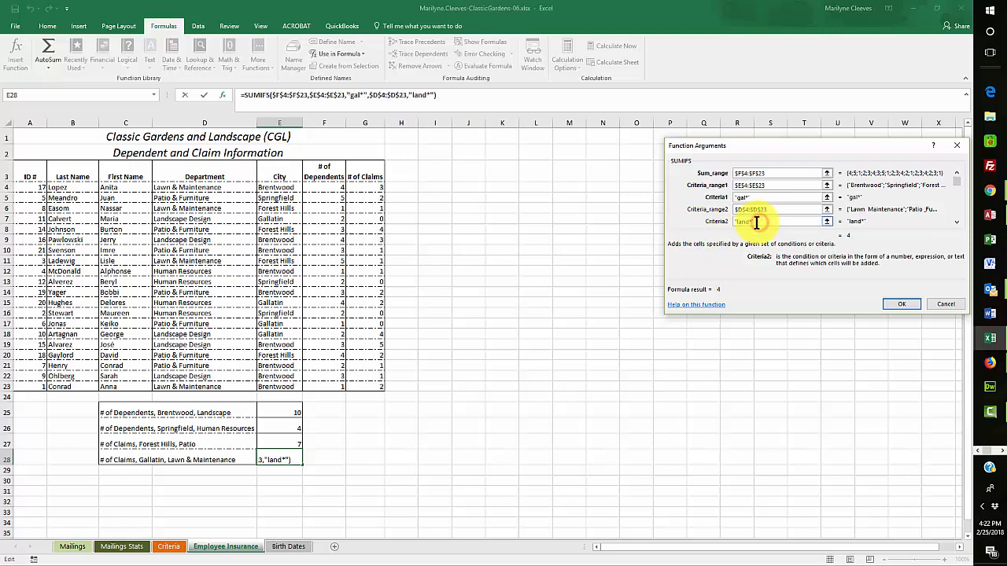
pyautogui.moveTo(758, 223); pyautogui.dragTo(722, 220)
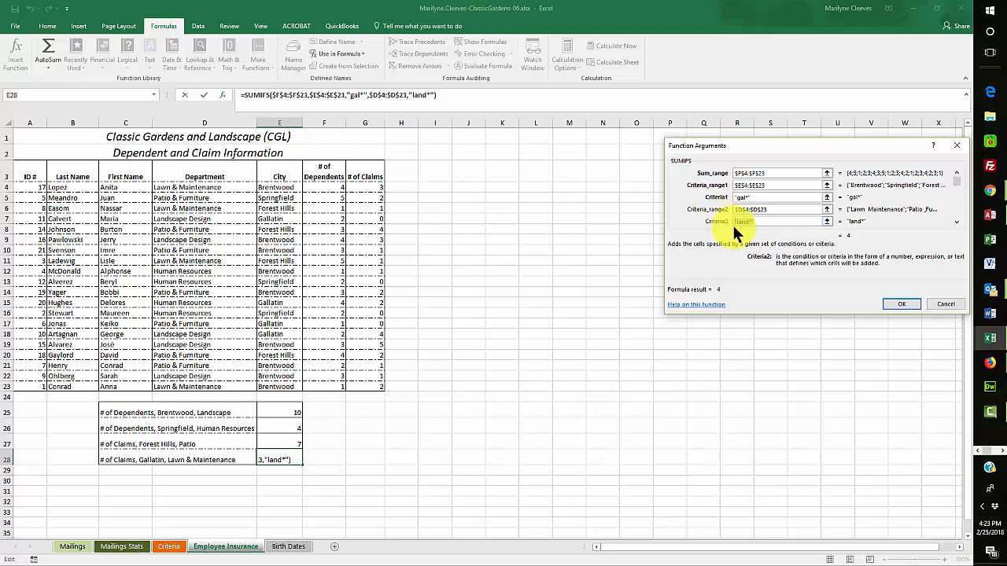
pyautogui.write('law*')
pyautogui.click(902, 305)
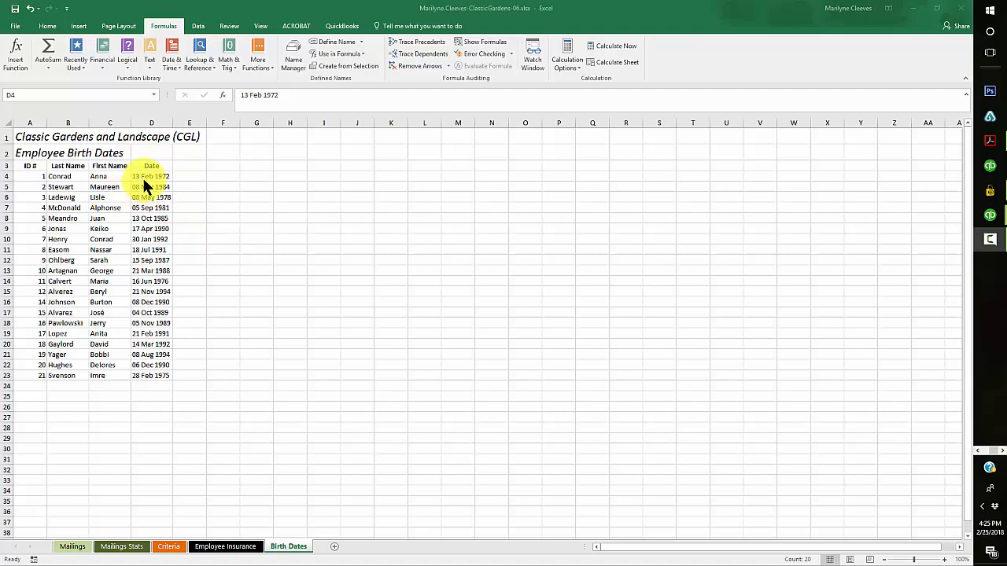
# Copy the birth dates in D4:D23, paste them as values starting at G4, and widen column G to fit.
pyautogui.hotkey('ctrl', 'shift', 'Down')
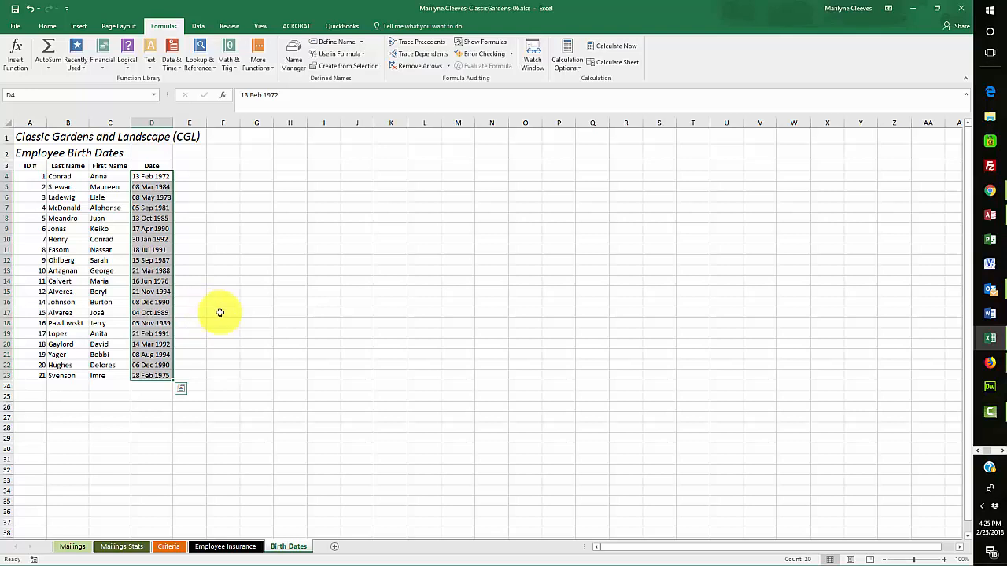
pyautogui.rightClick(149, 252)
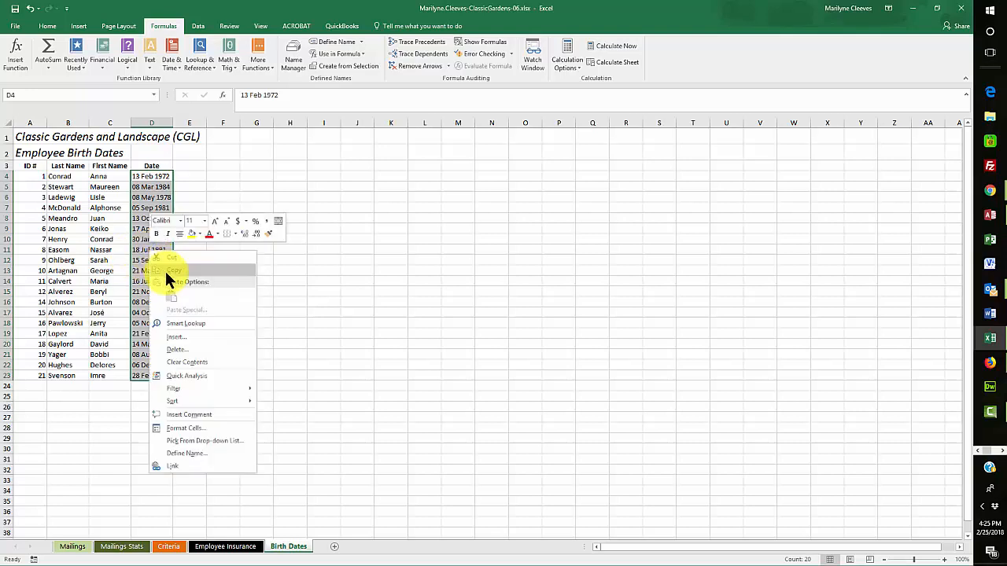
pyautogui.click(168, 271)
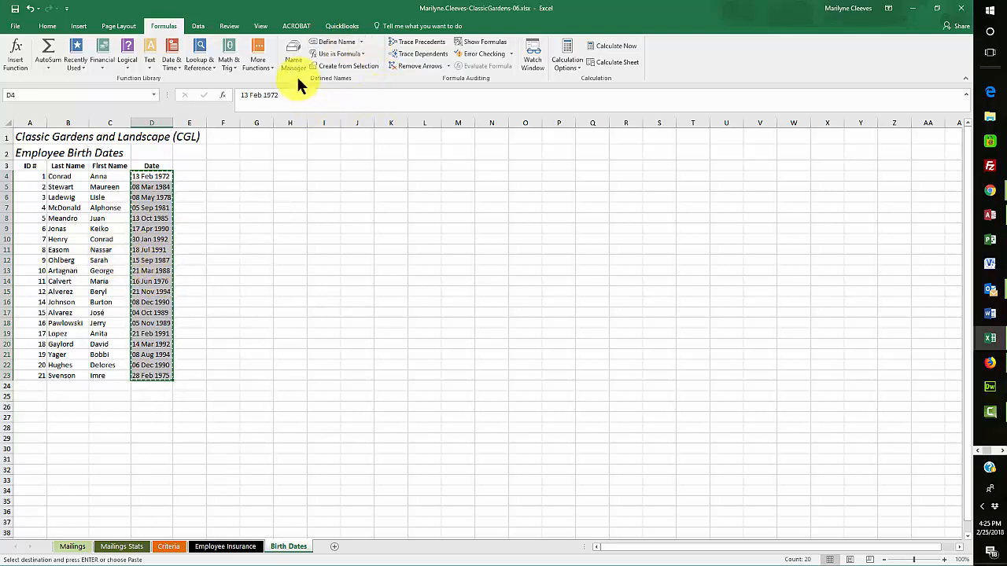
pyautogui.click(252, 177)
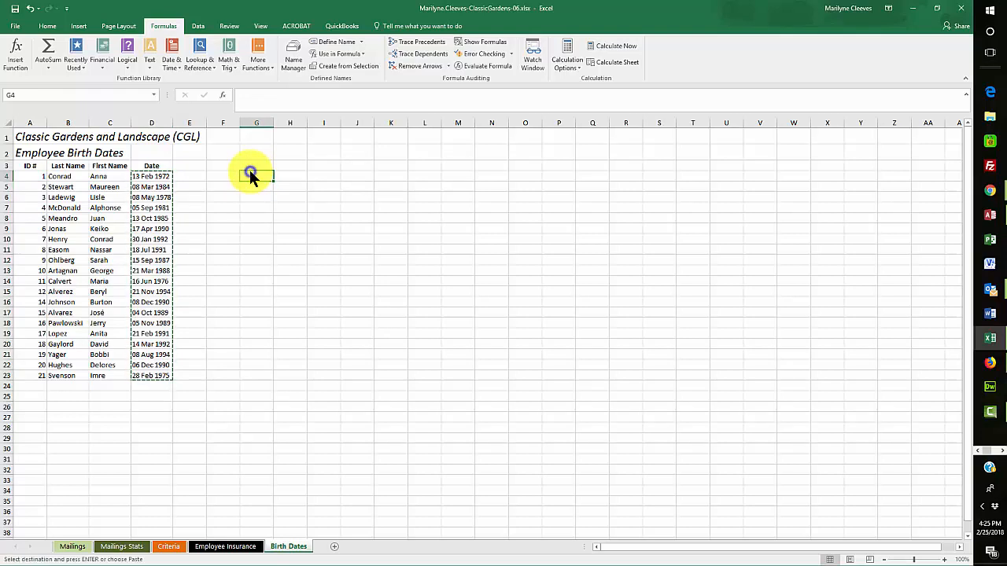
pyautogui.rightClick(251, 175)
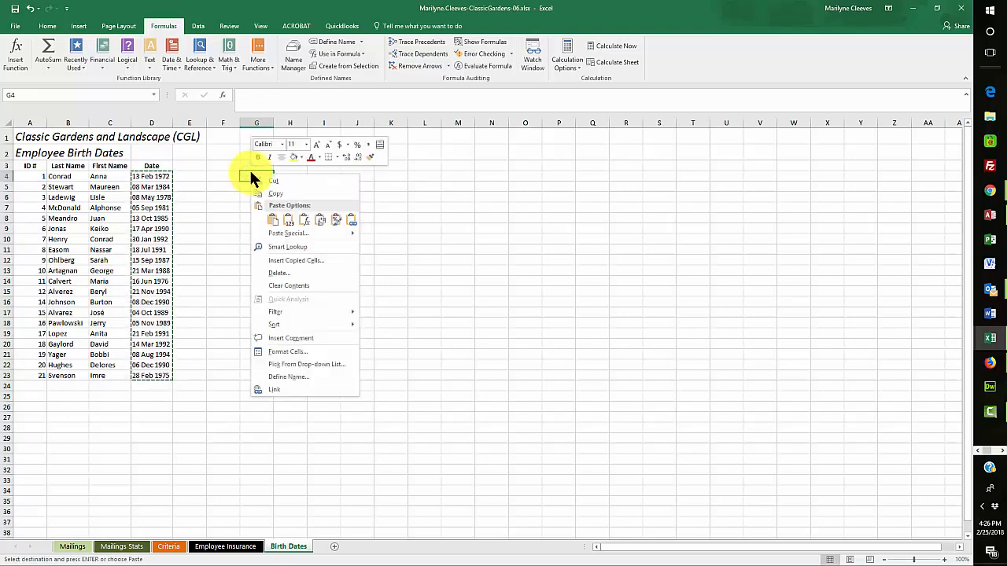
pyautogui.click(272, 219)
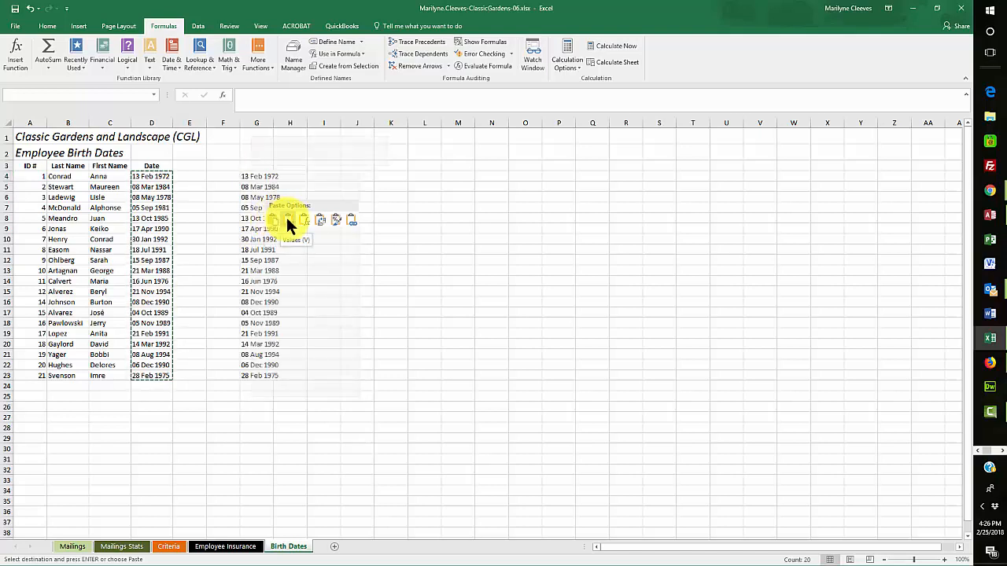
pyautogui.click(285, 219)
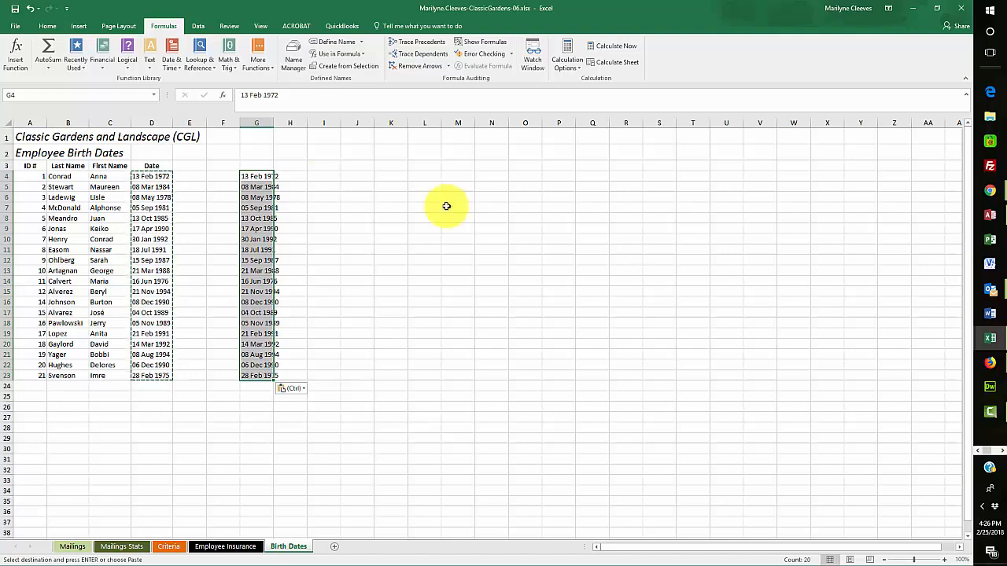
pyautogui.click(294, 175)
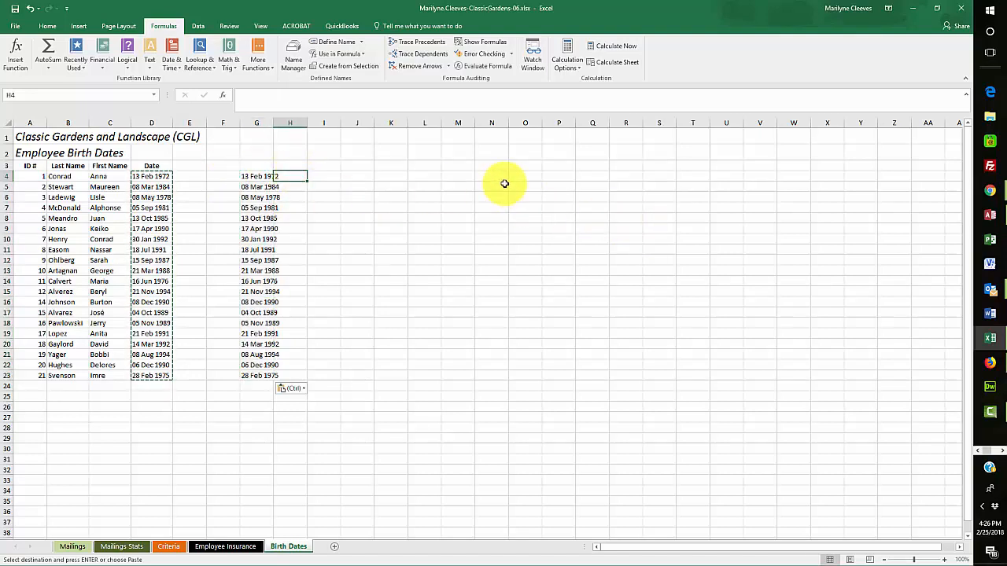
pyautogui.moveTo(273, 124); pyautogui.dragTo(297, 124)
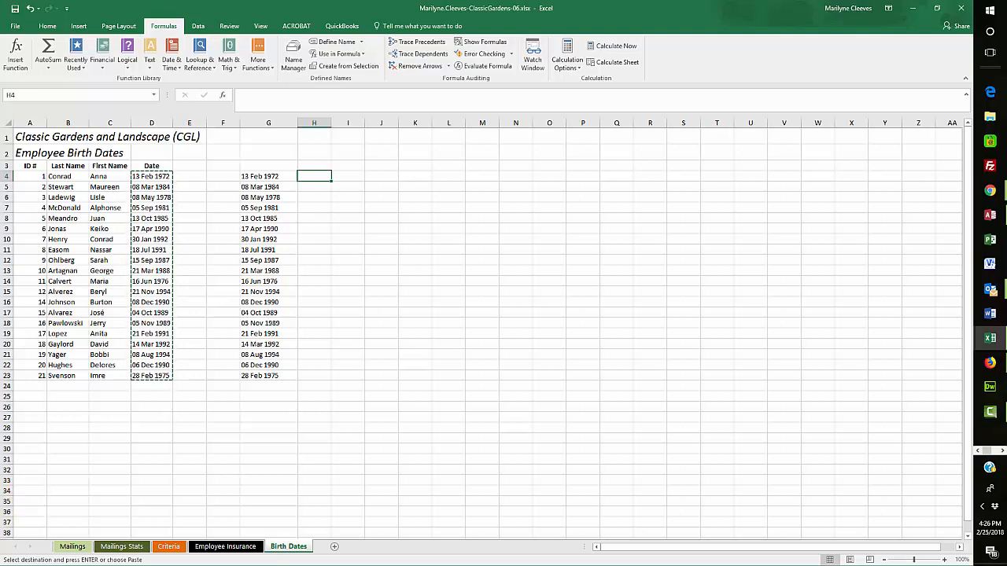
# Enter a DATEVALUE formula in H4 that converts the text date in G4, and copy it down through H23.
pyautogui.press('F9')
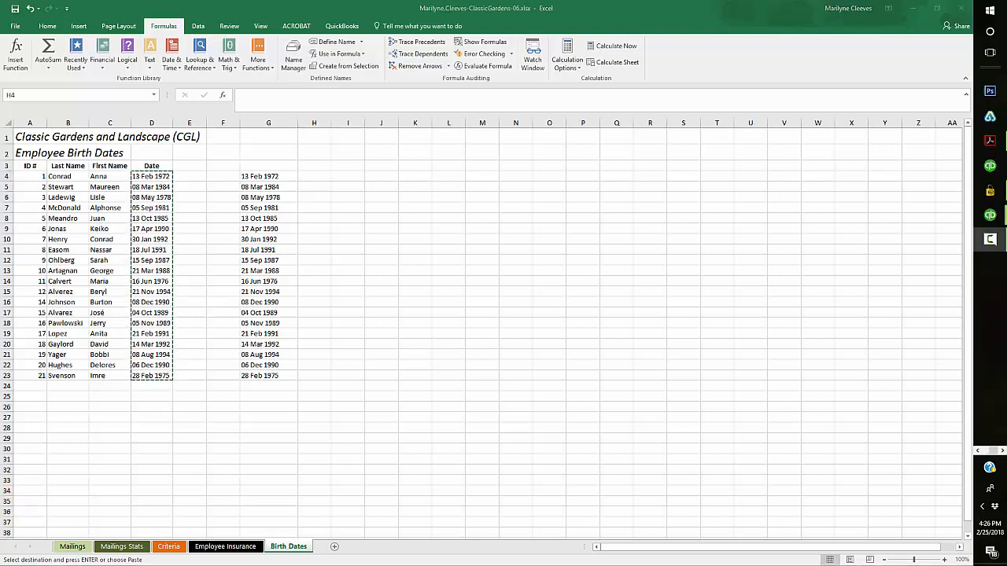
pyautogui.click(170, 60)
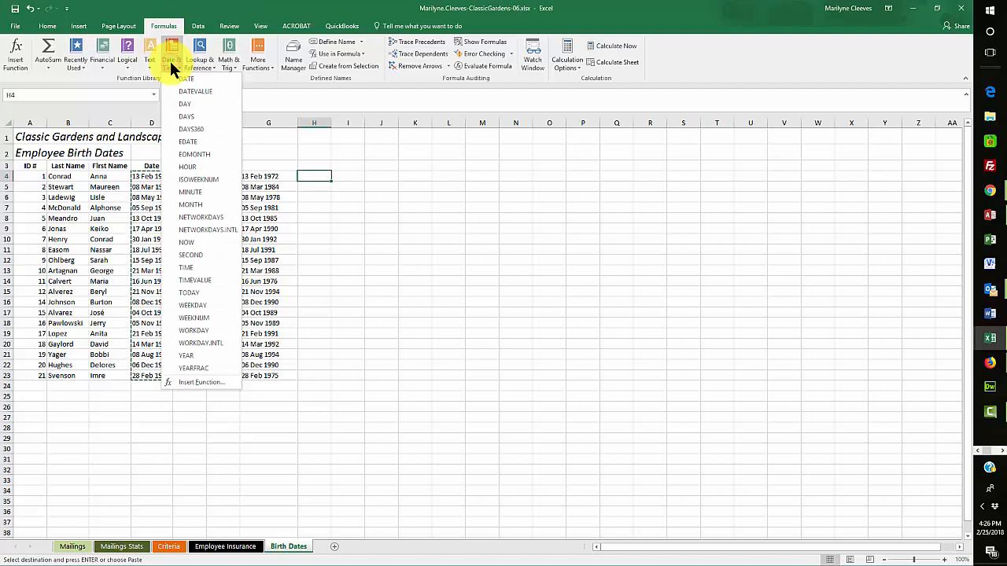
pyautogui.click(190, 91)
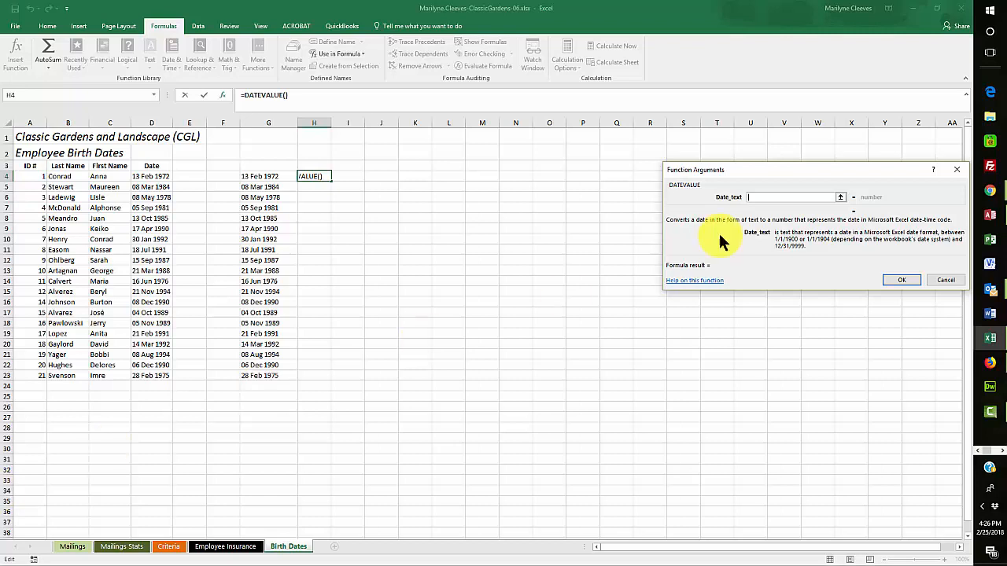
pyautogui.click(260, 176)
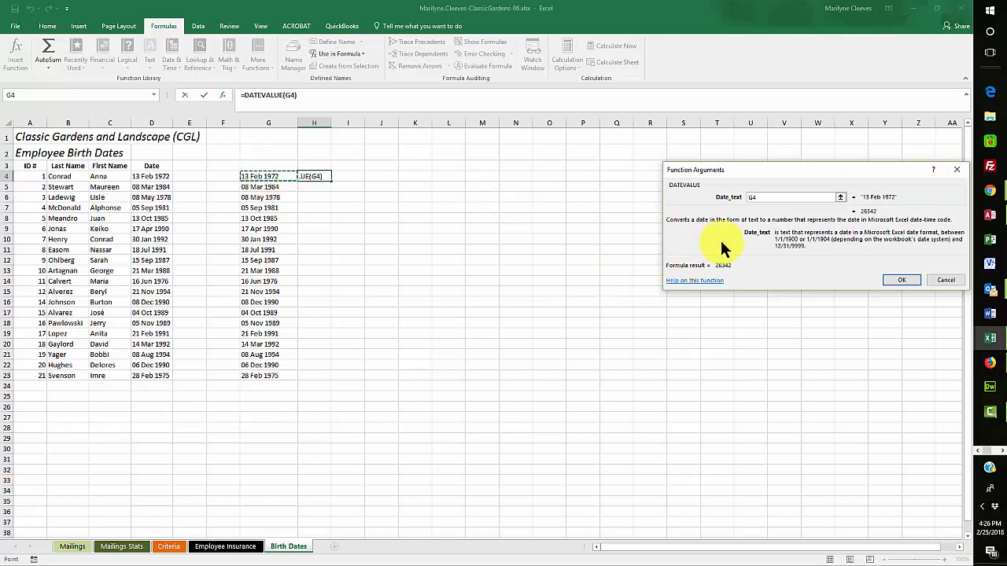
pyautogui.press('Return')
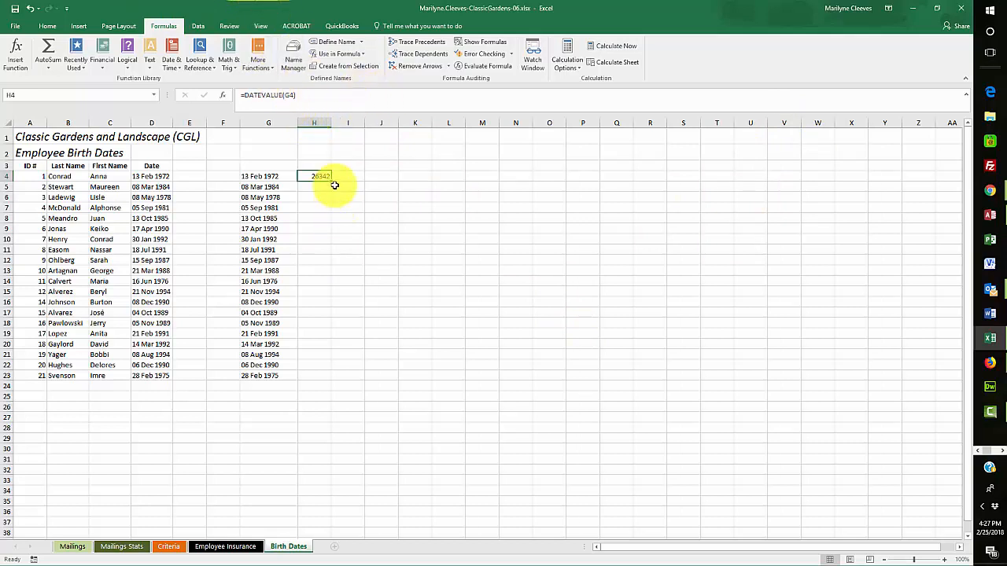
pyautogui.moveTo(331, 181); pyautogui.dragTo(311, 384)
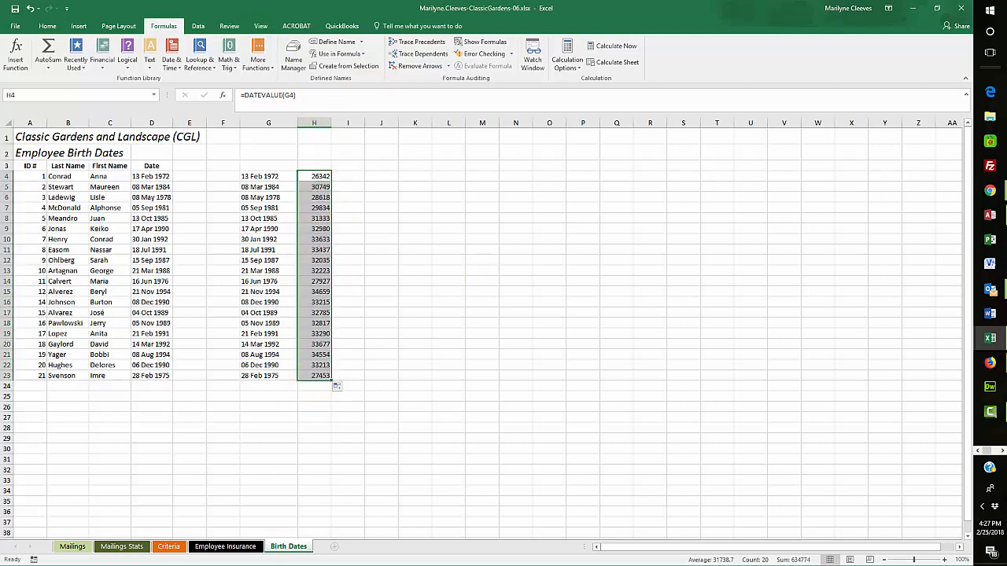
# Copy the DATEVALUE results in H4:H23 and paste them as values over the dates starting at D4.
pyautogui.rightClick(313, 182)
pyautogui.click(336, 202)
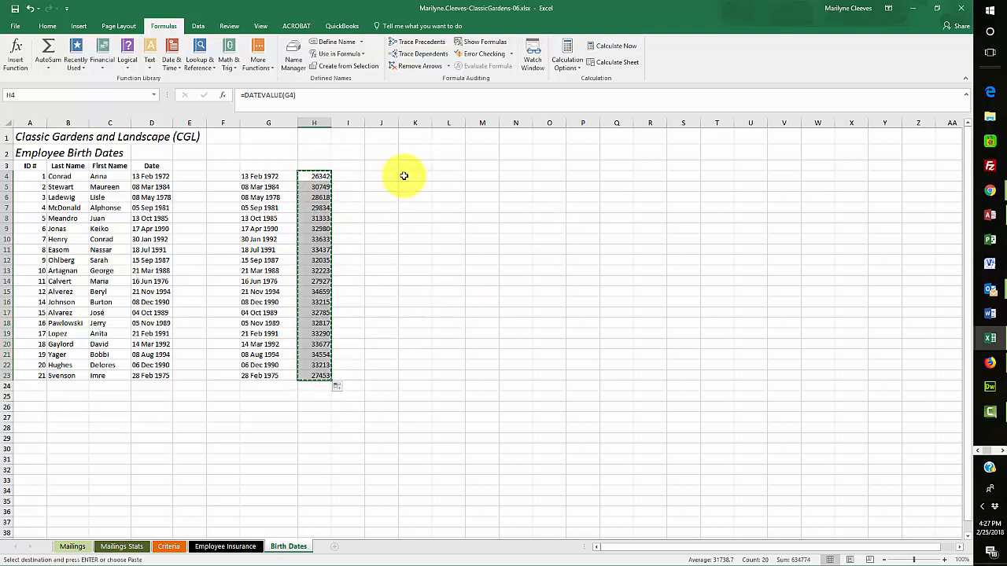
pyautogui.click(140, 174)
pyautogui.rightClick(141, 176)
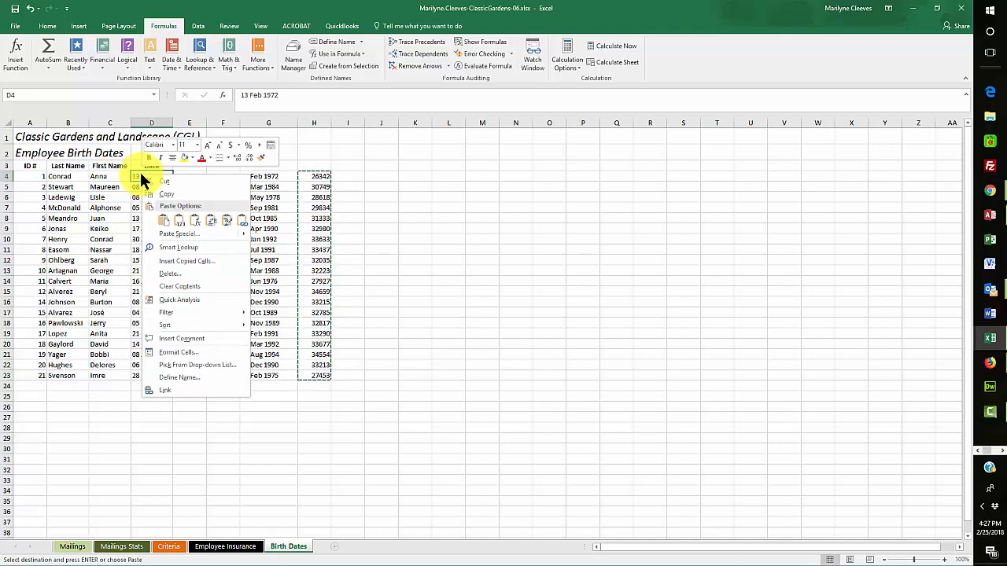
pyautogui.click(178, 221)
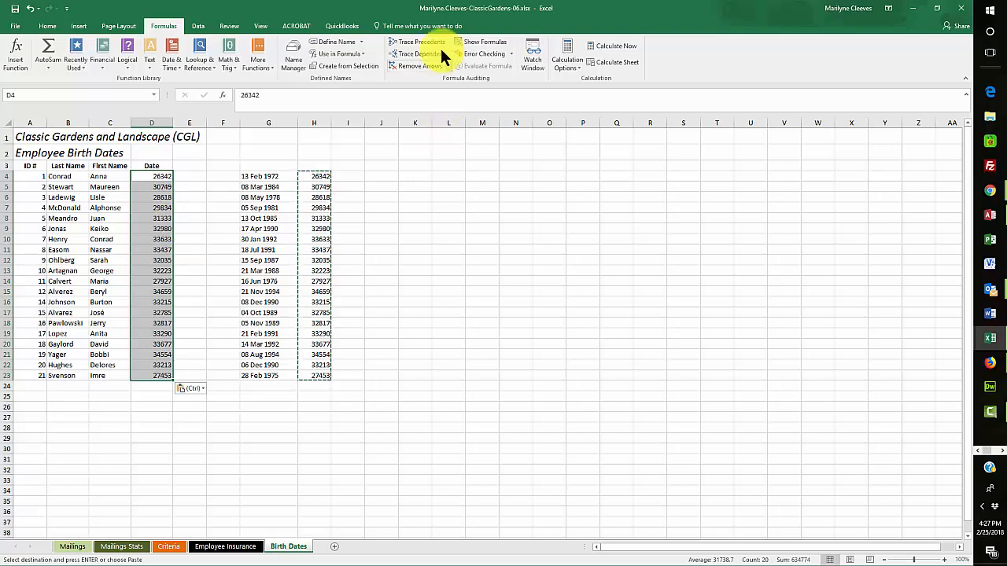
# Format the pasted serial numbers in D4:D23 as Short Date.
pyautogui.click(48, 26)
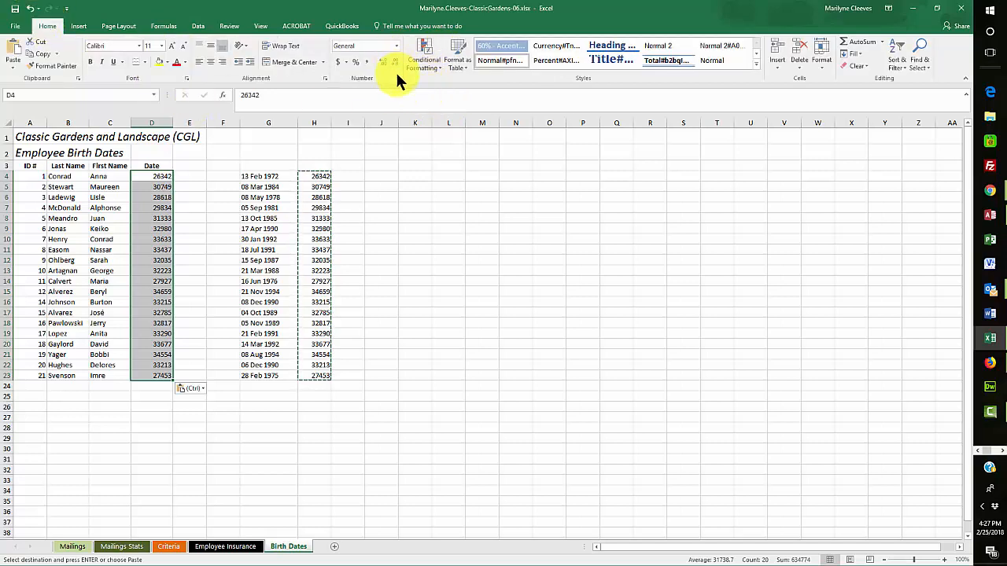
pyautogui.click(396, 45)
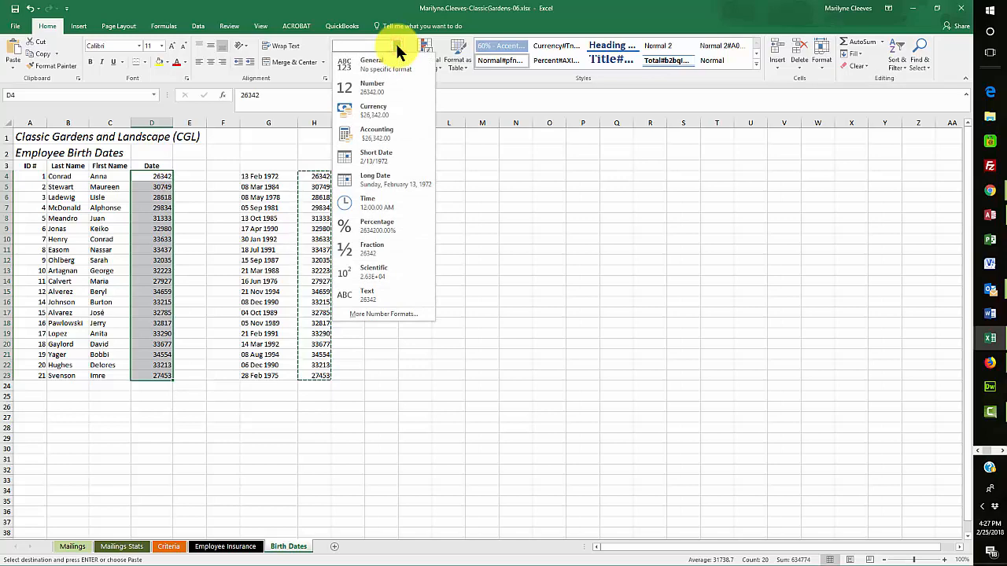
pyautogui.click(372, 155)
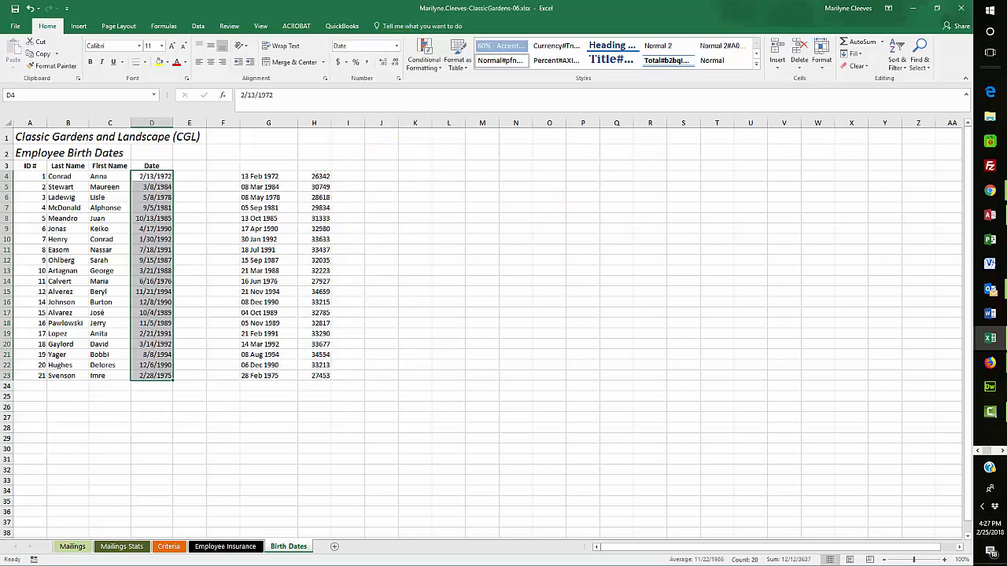
pyautogui.scroll(-2, 481, 331)
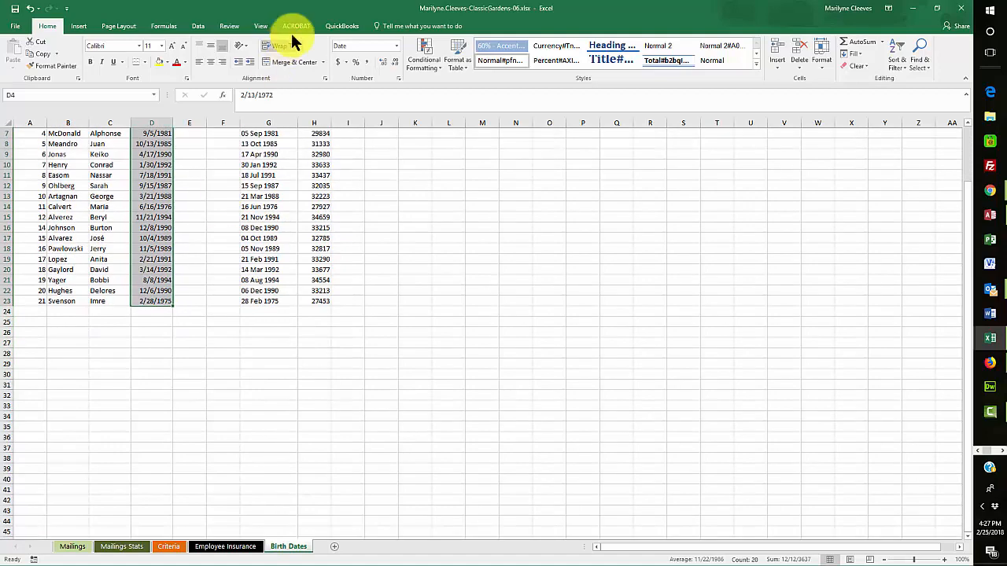
# Hide helper columns G and H on the Birth Dates sheet.
pyautogui.click(267, 120)
pyautogui.moveTo(267, 120); pyautogui.dragTo(319, 125)
pyautogui.rightClick(317, 124)
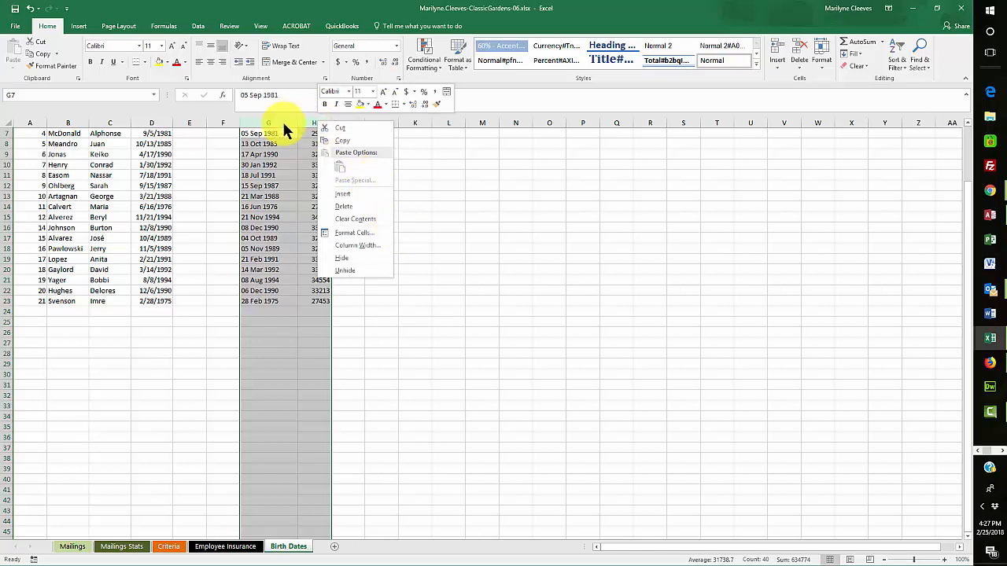
pyautogui.click(346, 258)
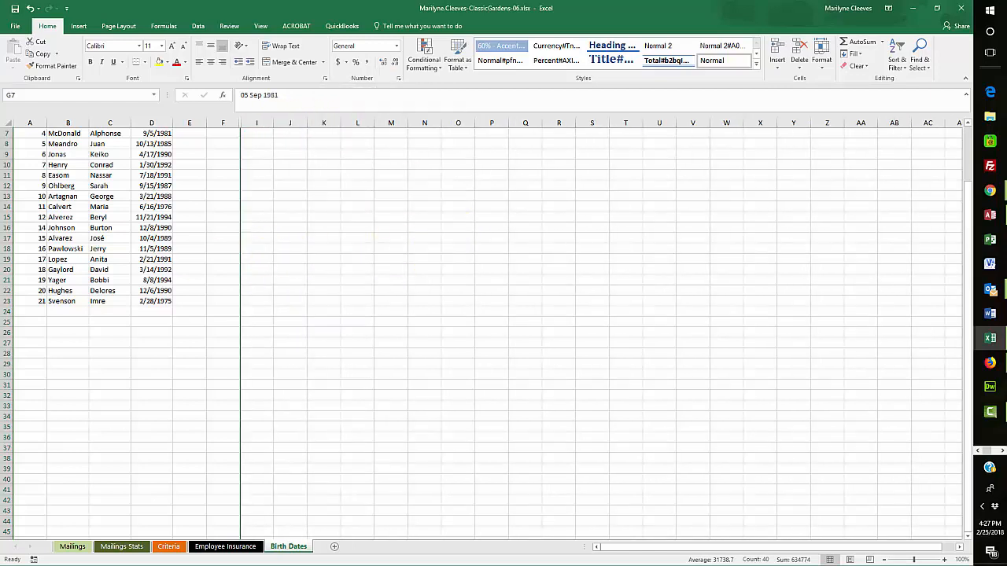
pyautogui.hotkey('alt', 'Tab')
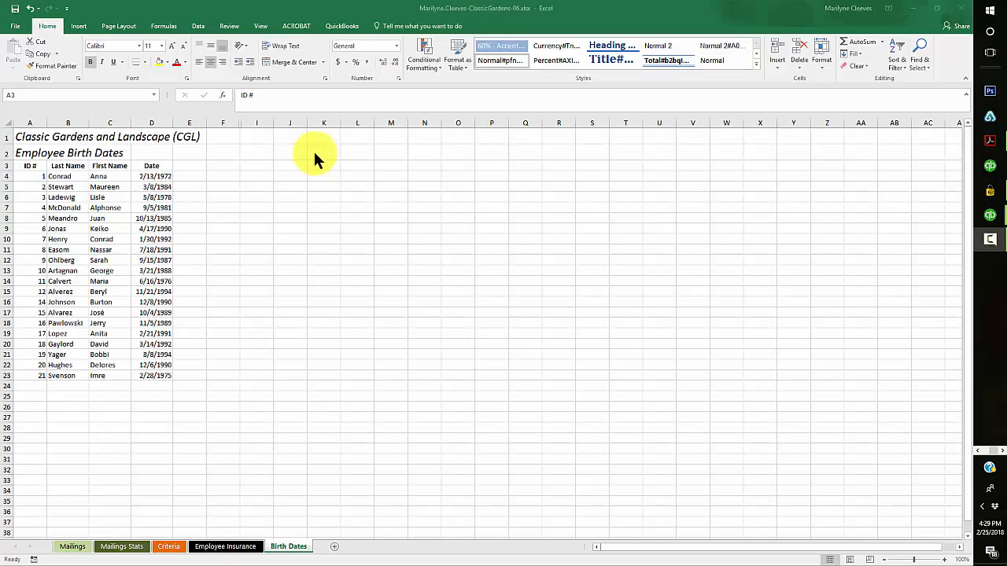
pyautogui.moveTo(30, 171); pyautogui.dragTo(138, 163)
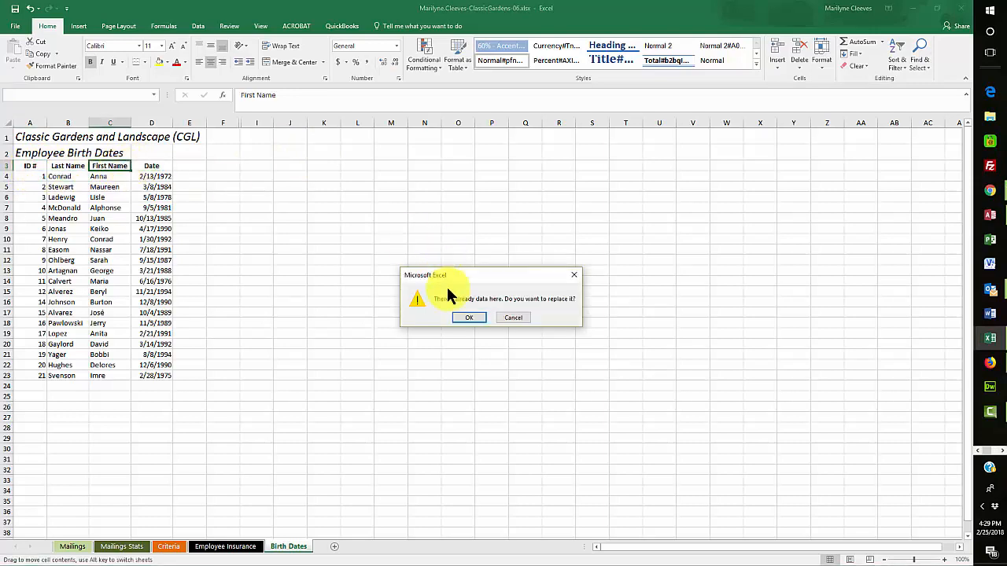
pyautogui.click(468, 319)
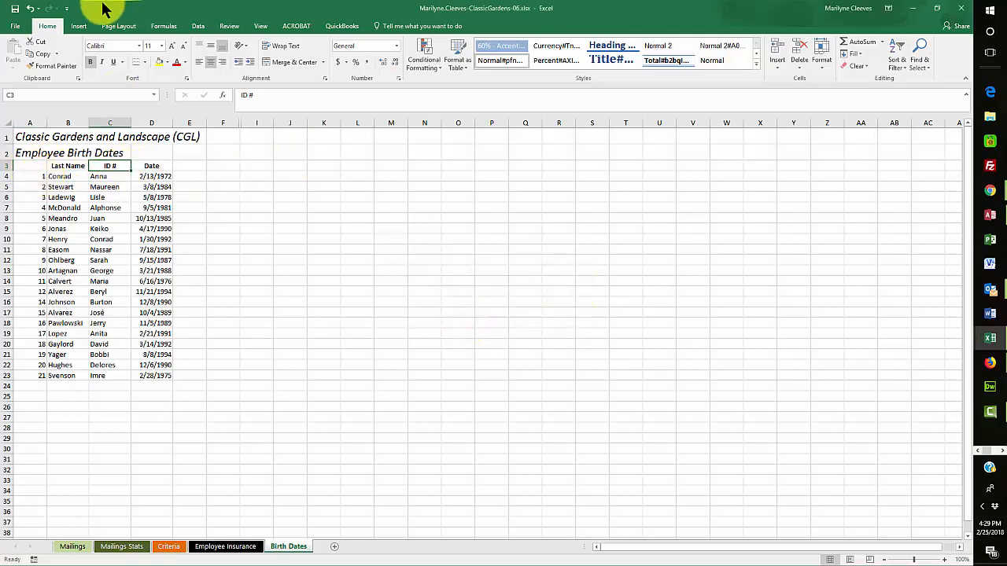
pyautogui.click(29, 8)
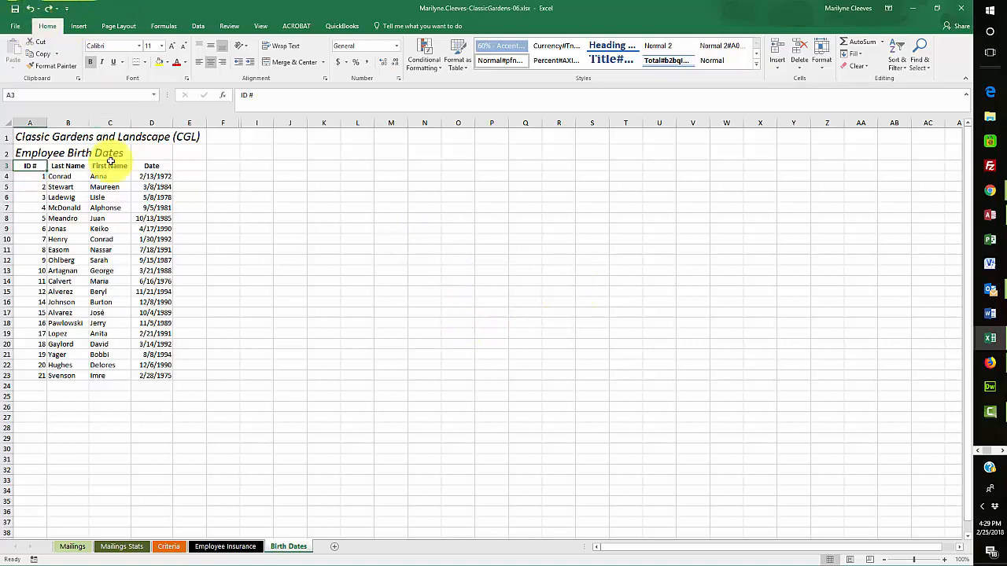
# Apply All Borders to the employee birth date table in A3:D23.
pyautogui.moveTo(34, 166); pyautogui.dragTo(138, 375)
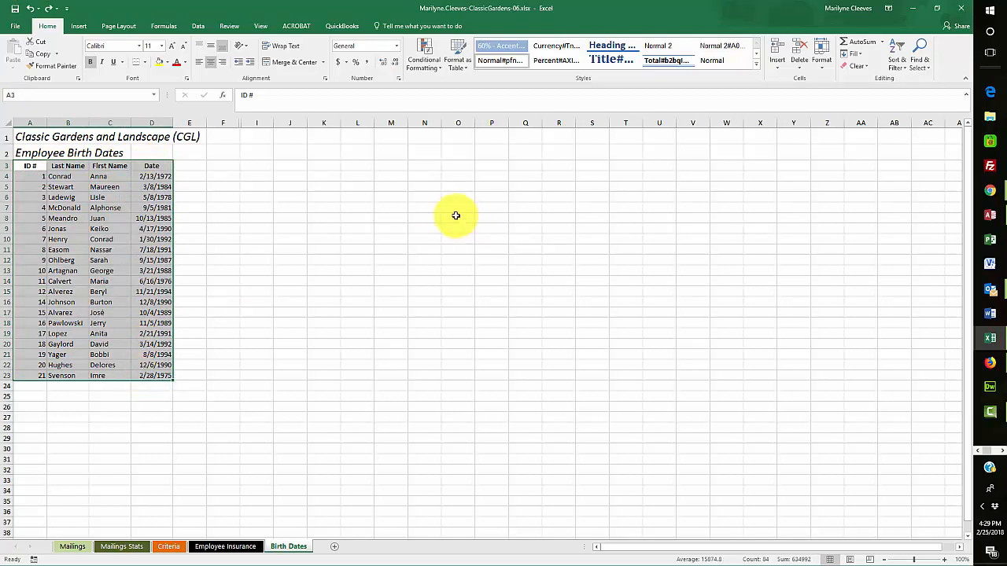
pyautogui.click(144, 62)
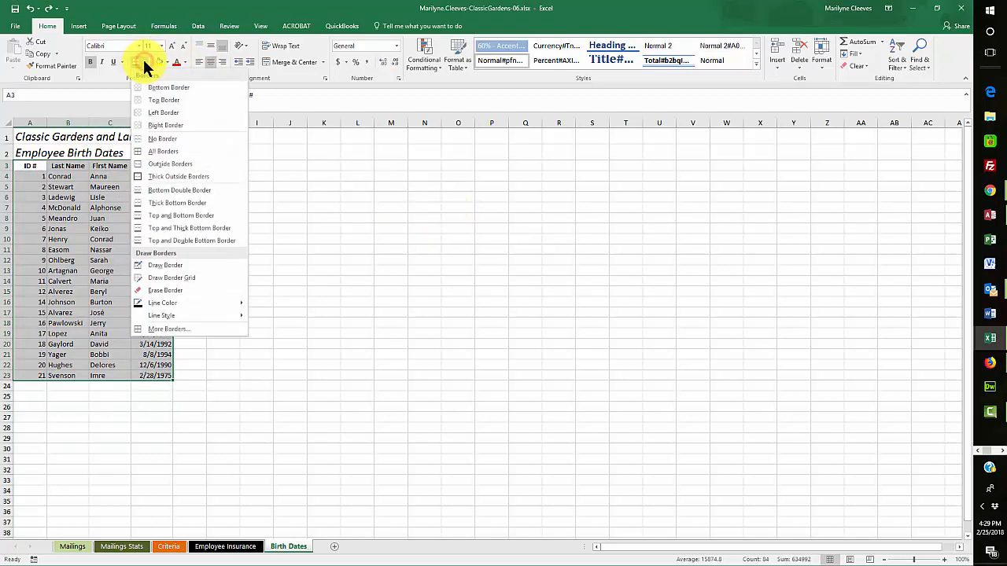
pyautogui.click(156, 152)
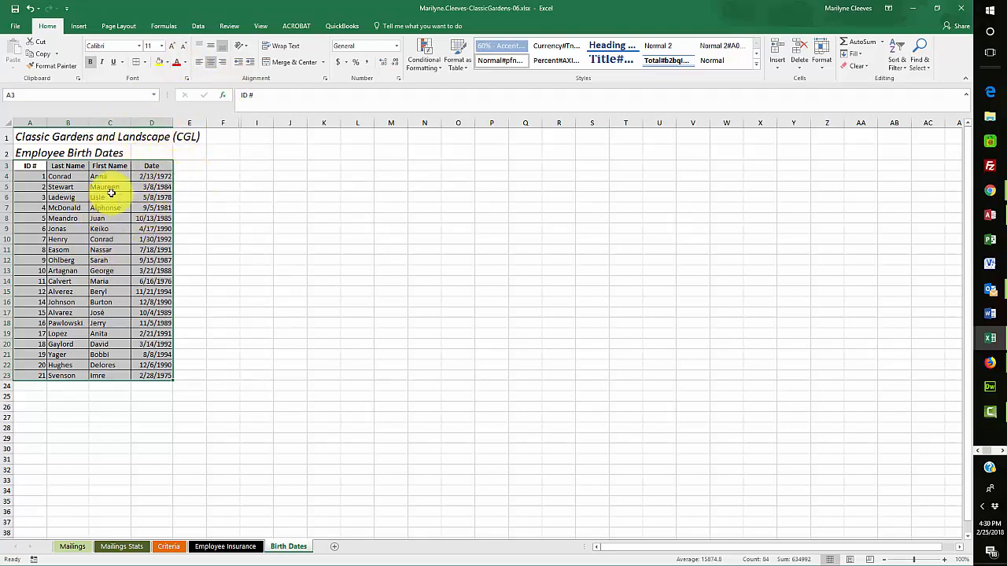
# Set the width of columns B through D to 13.57.
pyautogui.moveTo(73, 123); pyautogui.dragTo(155, 117)
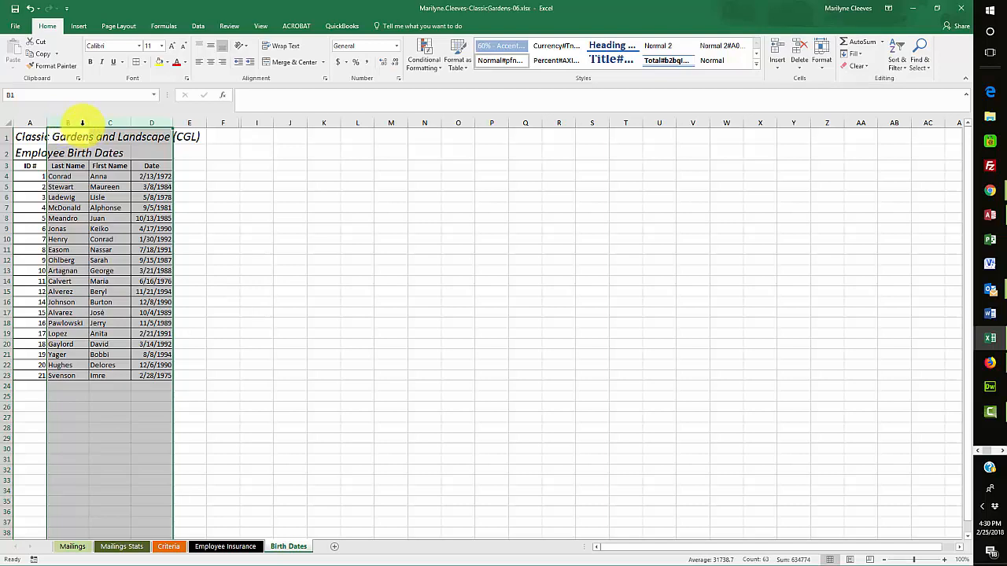
pyautogui.moveTo(88, 122); pyautogui.dragTo(99, 123)
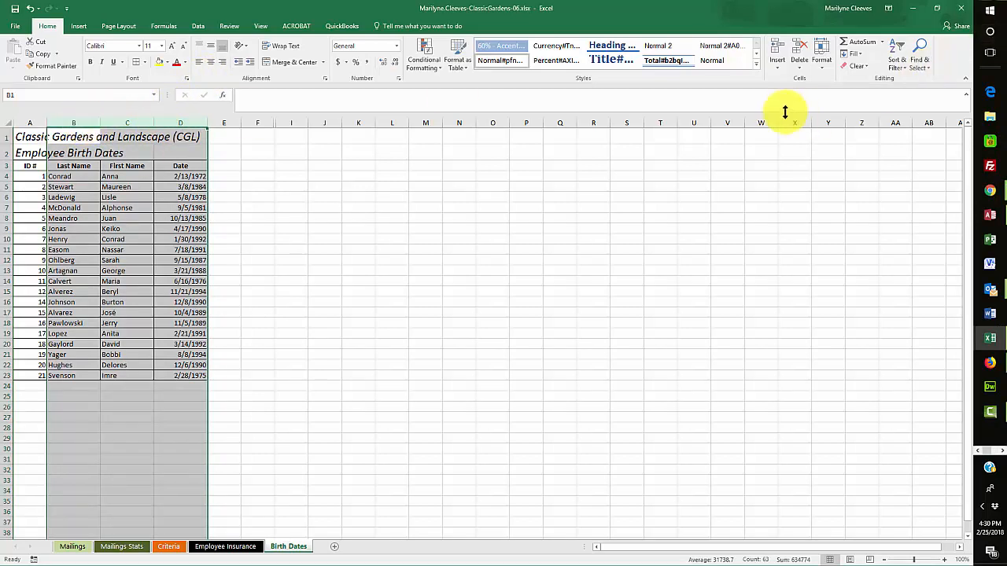
pyautogui.click(821, 63)
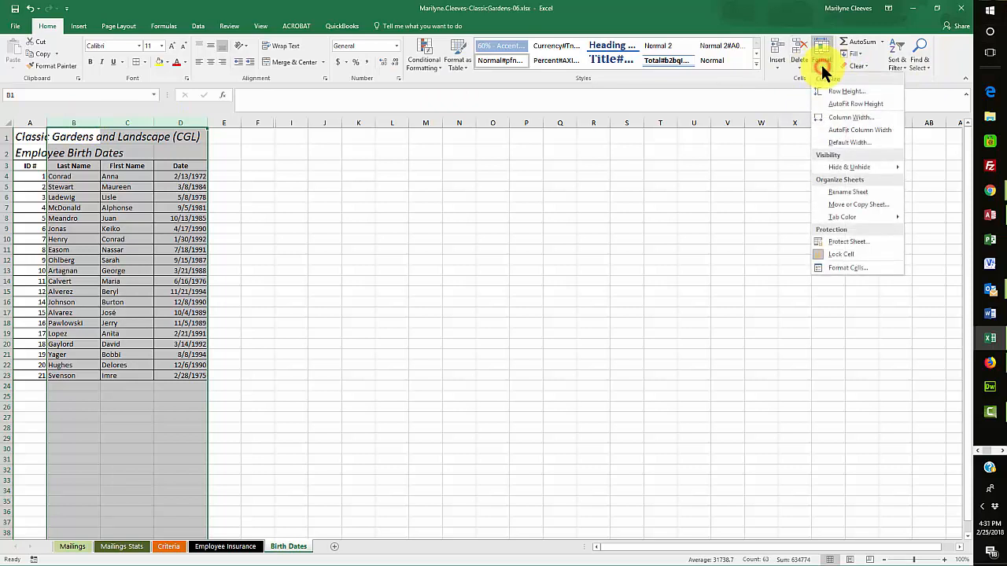
pyautogui.click(844, 118)
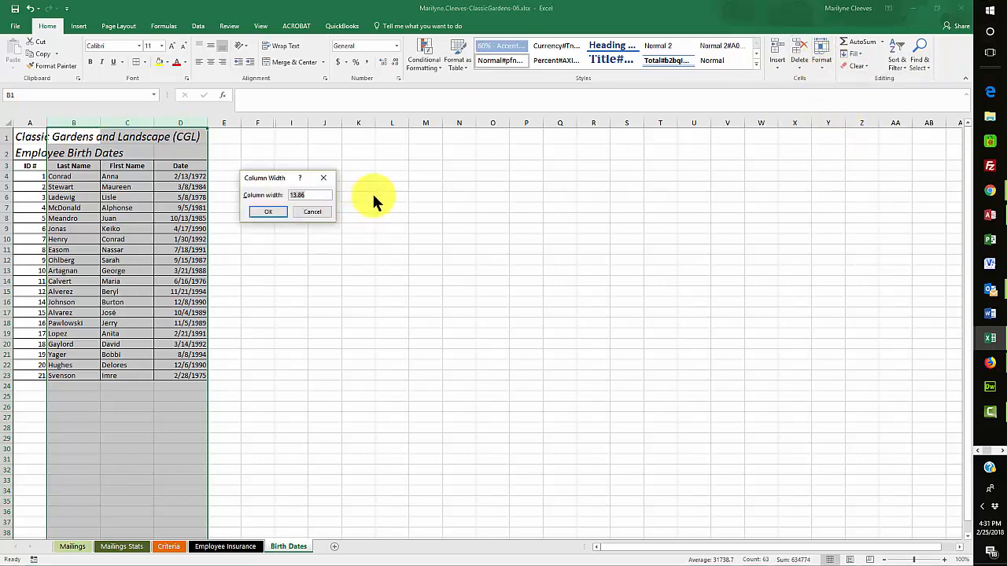
pyautogui.write('13.57')
pyautogui.click(267, 213)
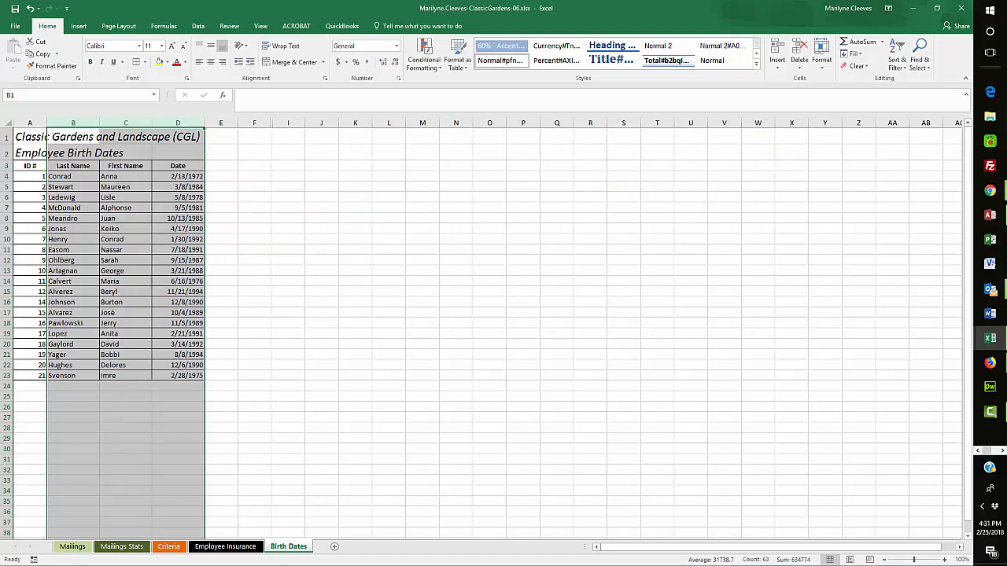
# Deselect the columns and save the workbook under its current name.
pyautogui.click(111, 207)
pyautogui.click(14, 8)
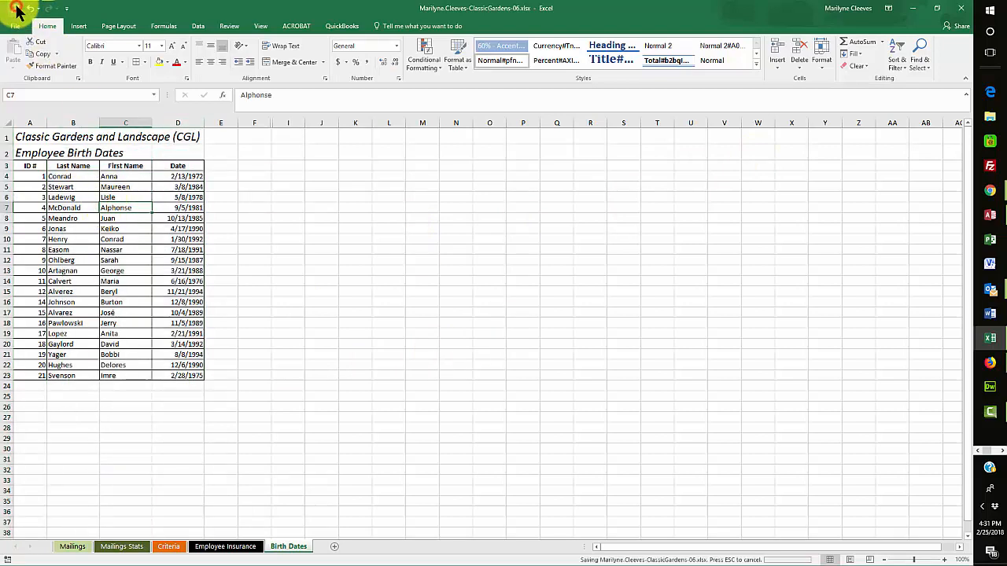
pyautogui.scroll(-4, 487, 330)
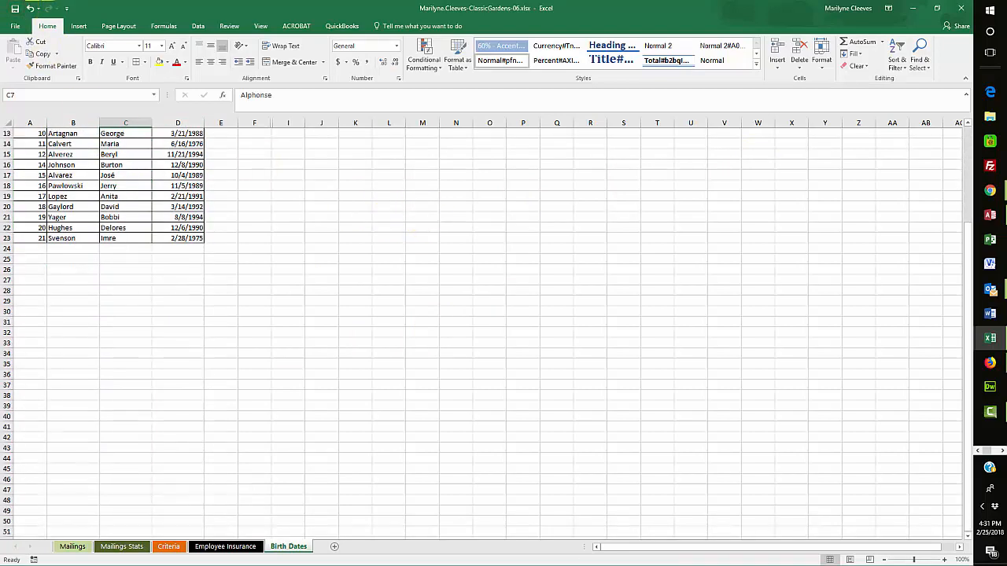